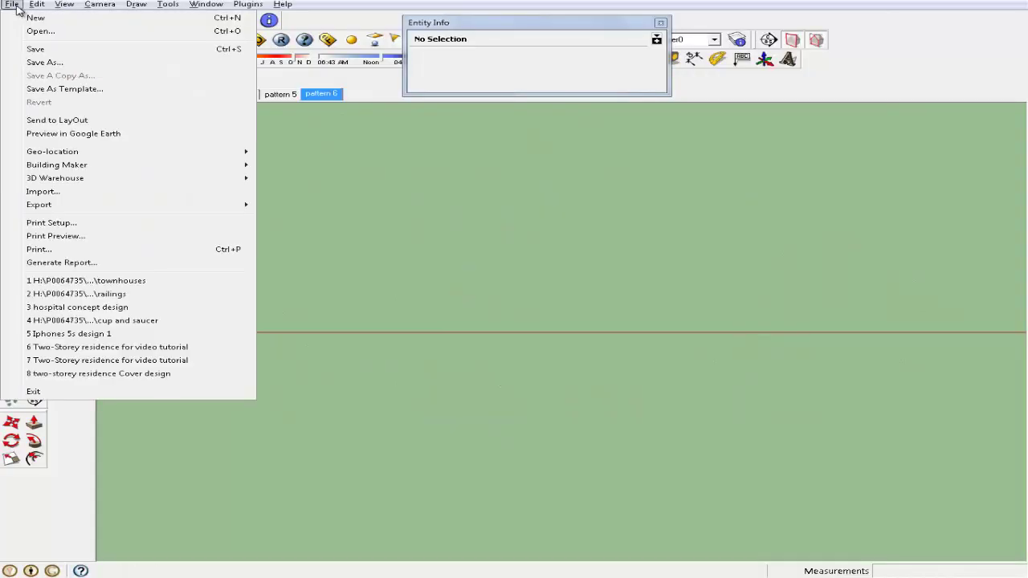
- Import the Arabesque-20-512 PNG and place it about 2.34 m wide across the red axis
{"action": "left_click", "coordinate": [59, 191]}
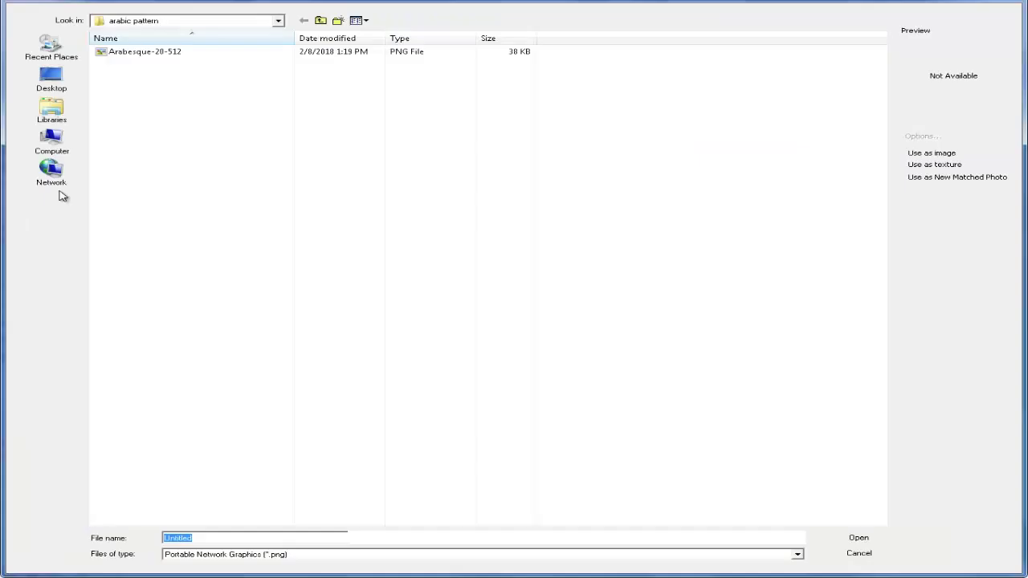
{"action": "left_click", "coordinate": [26, 51]}
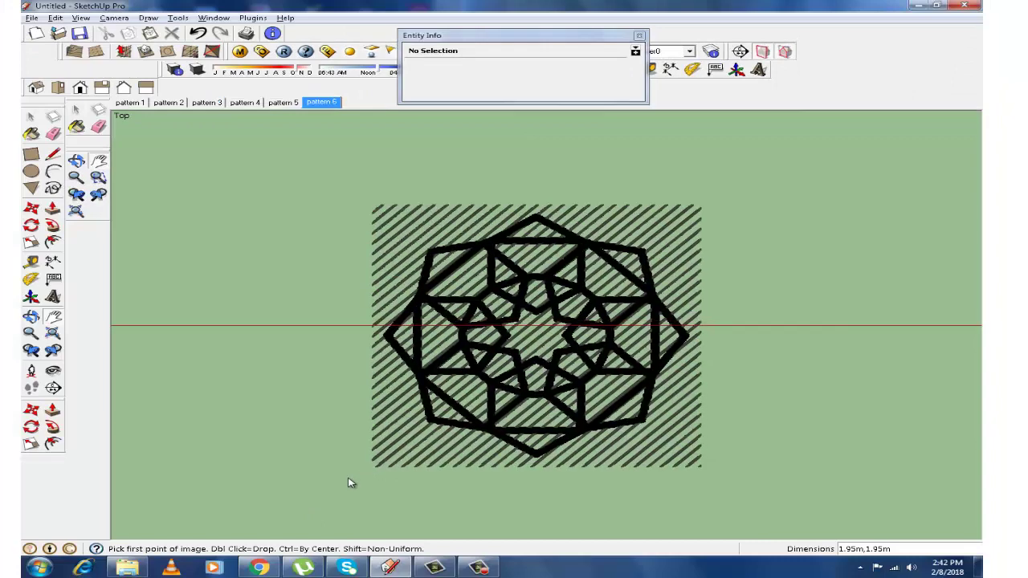
{"action": "left_click", "coordinate": [343, 485]}
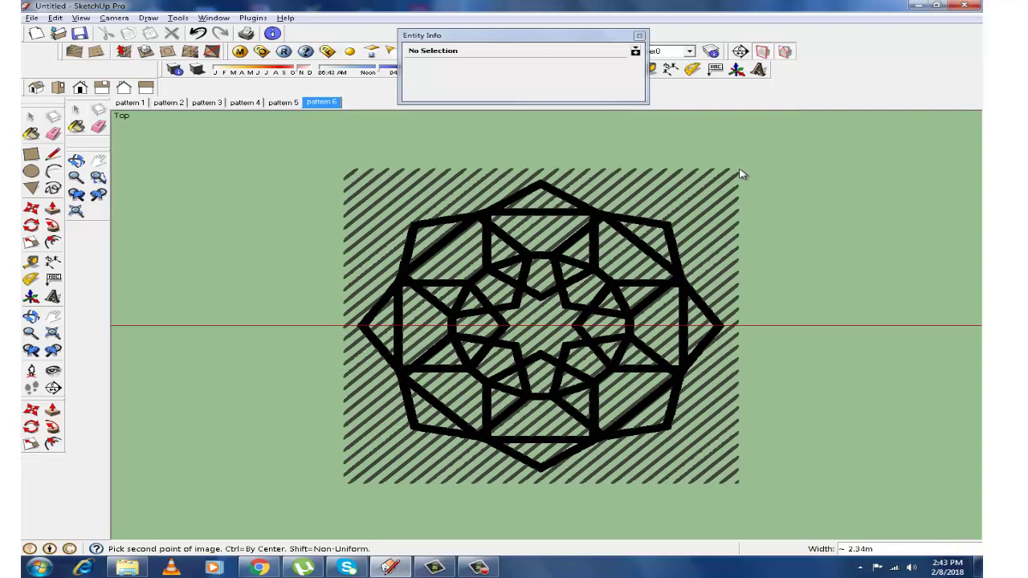
{"action": "left_click", "coordinate": [741, 174]}
{"action": "key", "text": "h"}
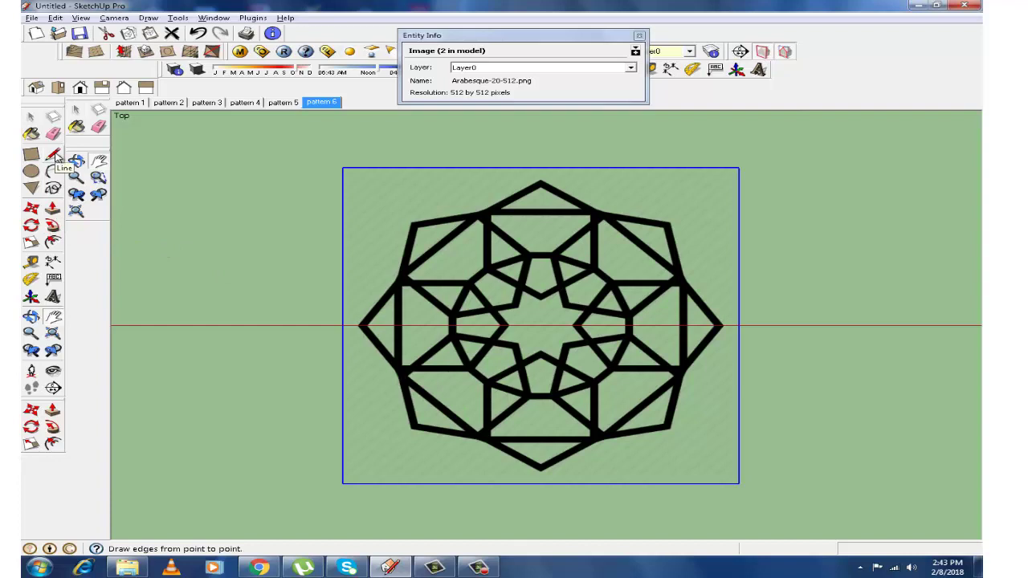
- Draw vertical and horizontal centre lines between the image's edge midpoints
{"action": "left_click", "coordinate": [55, 155]}
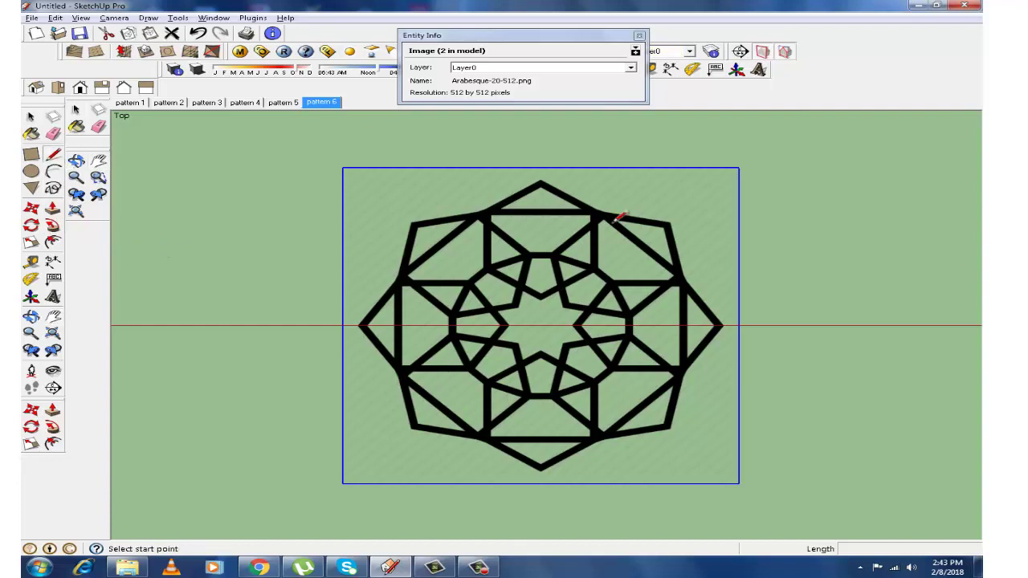
{"action": "left_click", "coordinate": [540, 168]}
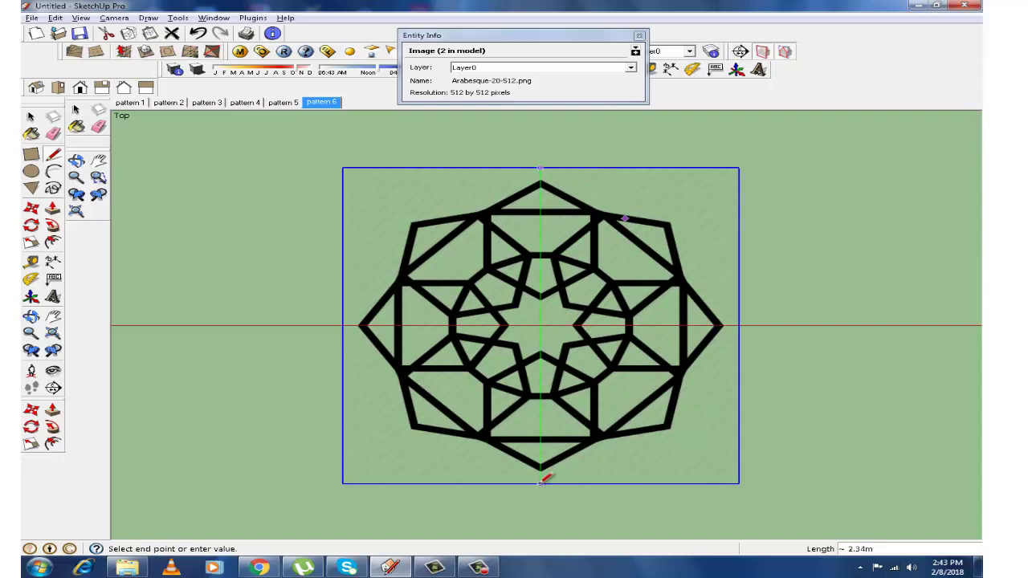
{"action": "left_click", "coordinate": [541, 482]}
{"action": "key", "text": "Escape"}
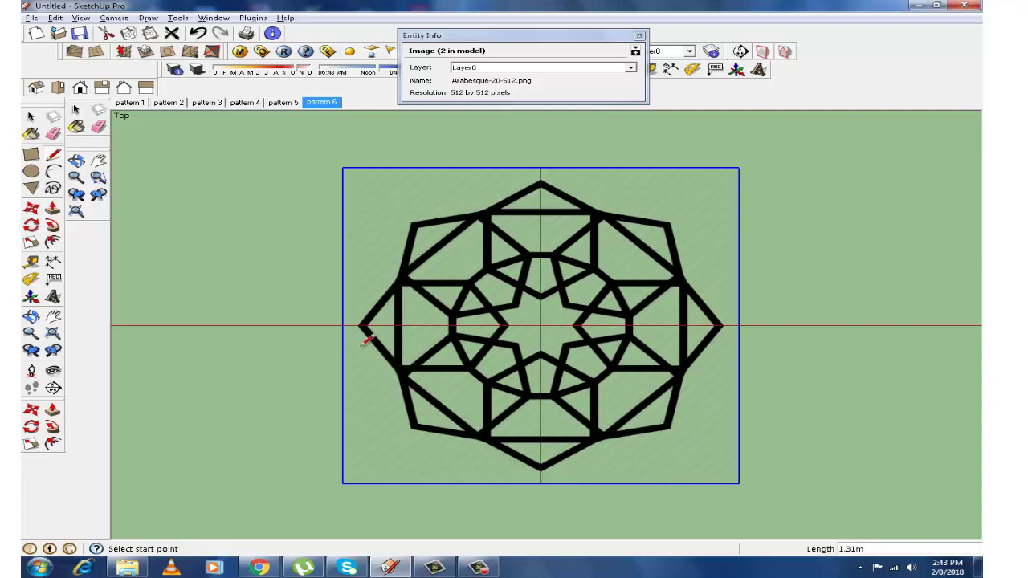
{"action": "left_click", "coordinate": [344, 325]}
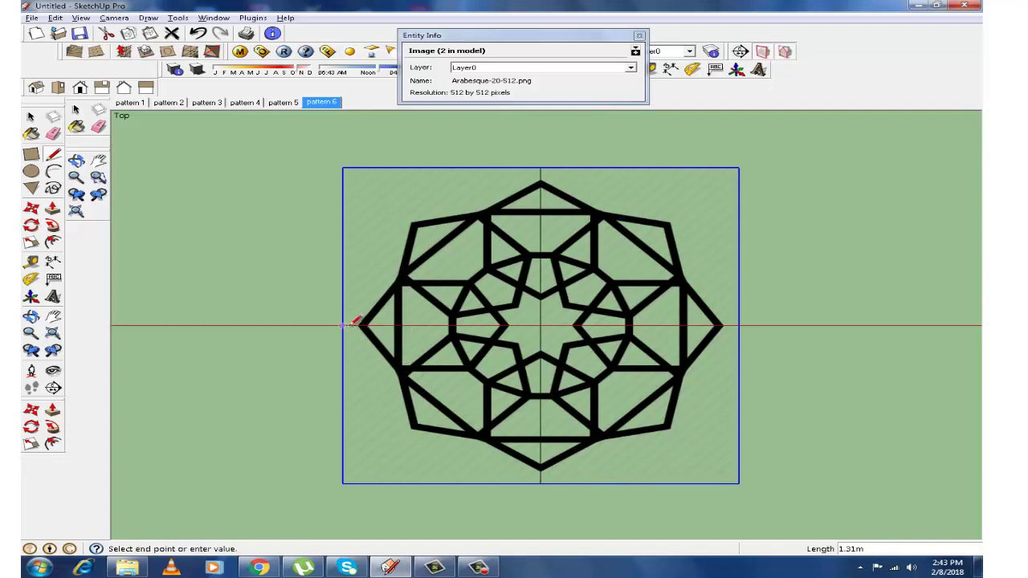
{"action": "left_click", "coordinate": [740, 325]}
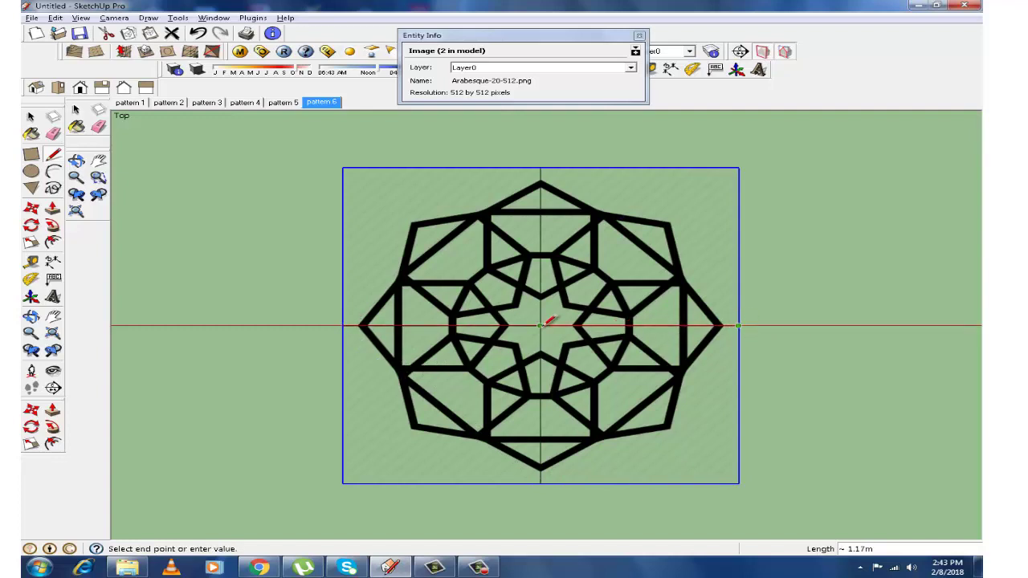
{"action": "key", "text": "Escape"}
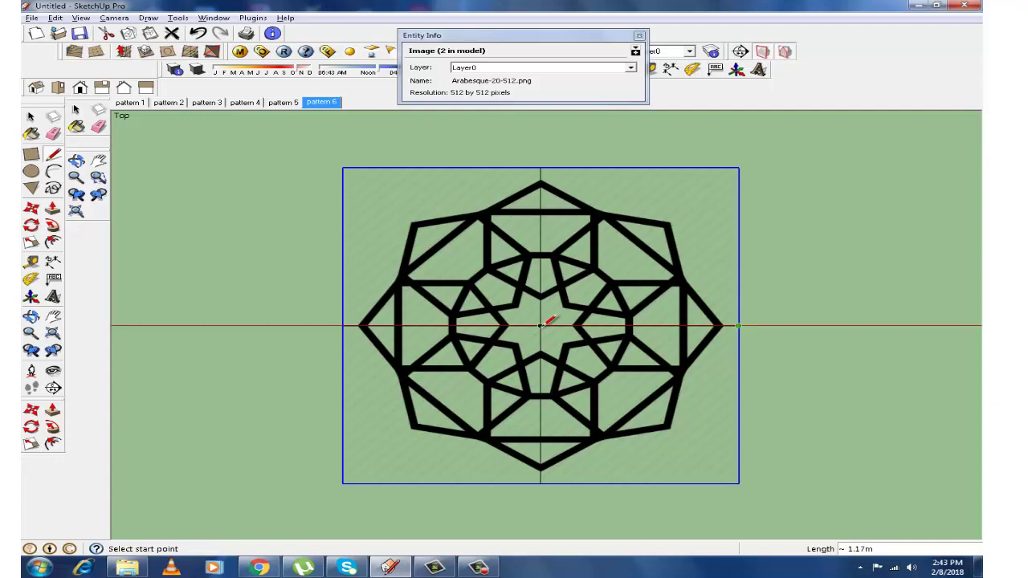
- Draw two diagonals fanning downward from the pattern centre, then start a circle there
{"action": "left_click", "coordinate": [540, 325]}
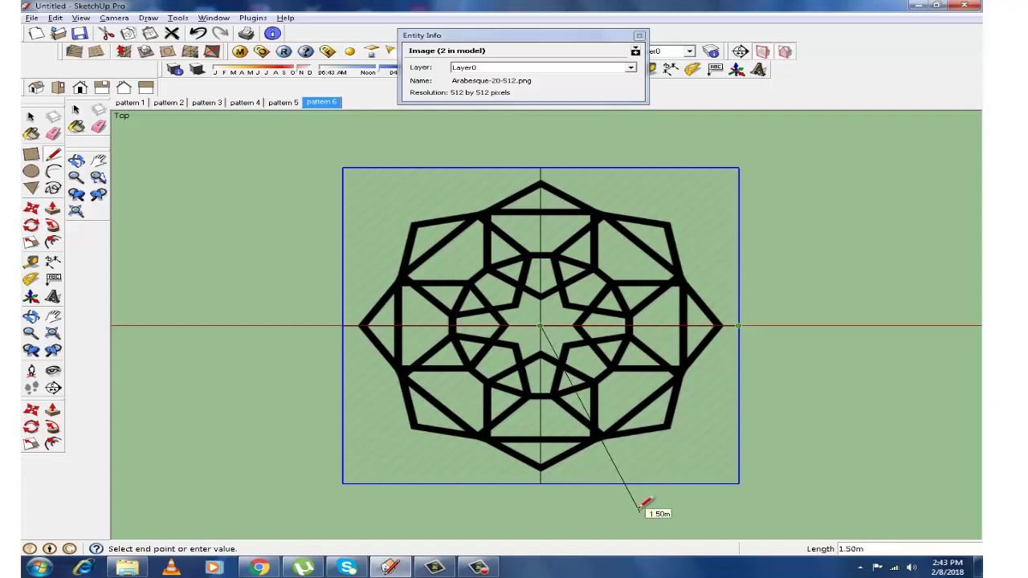
{"action": "left_click", "coordinate": [639, 511]}
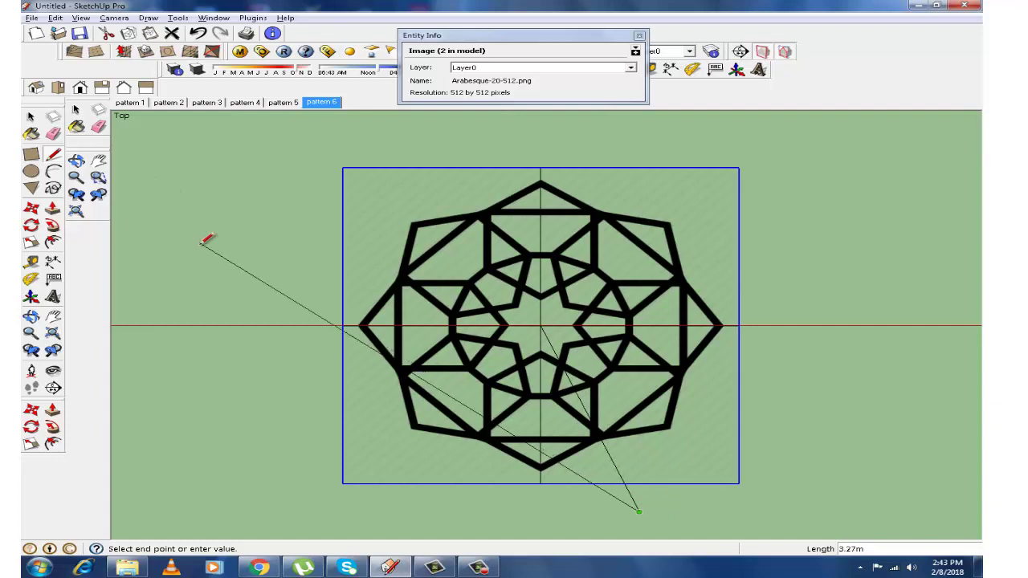
{"action": "key", "text": "Escape"}
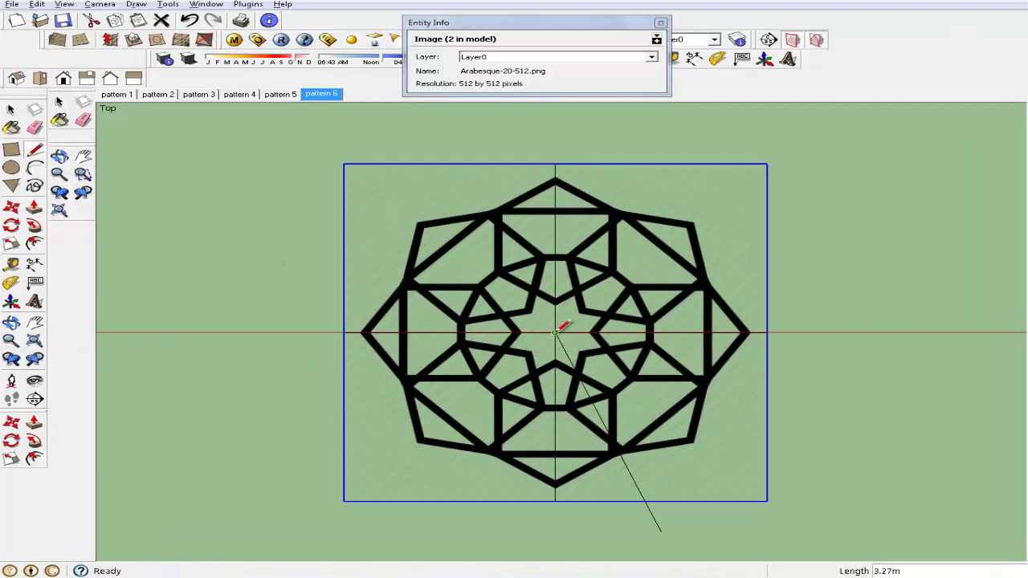
{"action": "left_click", "coordinate": [555, 332]}
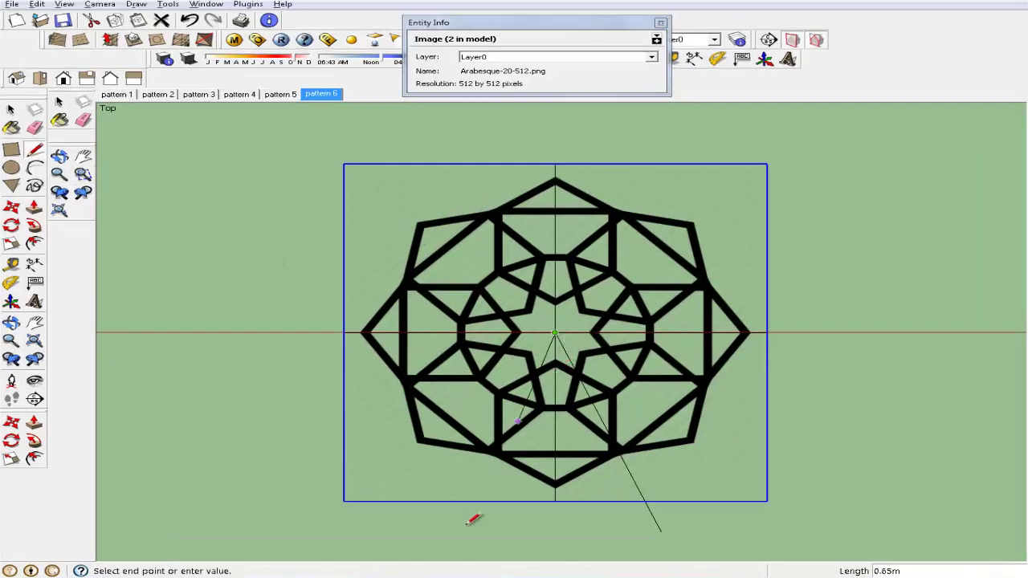
{"action": "left_click", "coordinate": [437, 552]}
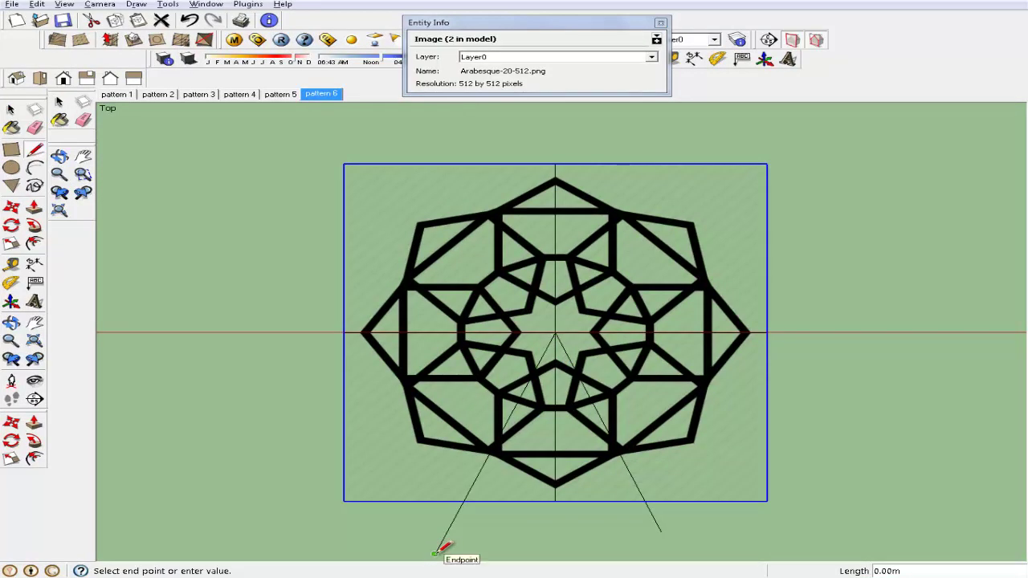
{"action": "key", "text": "Escape"}
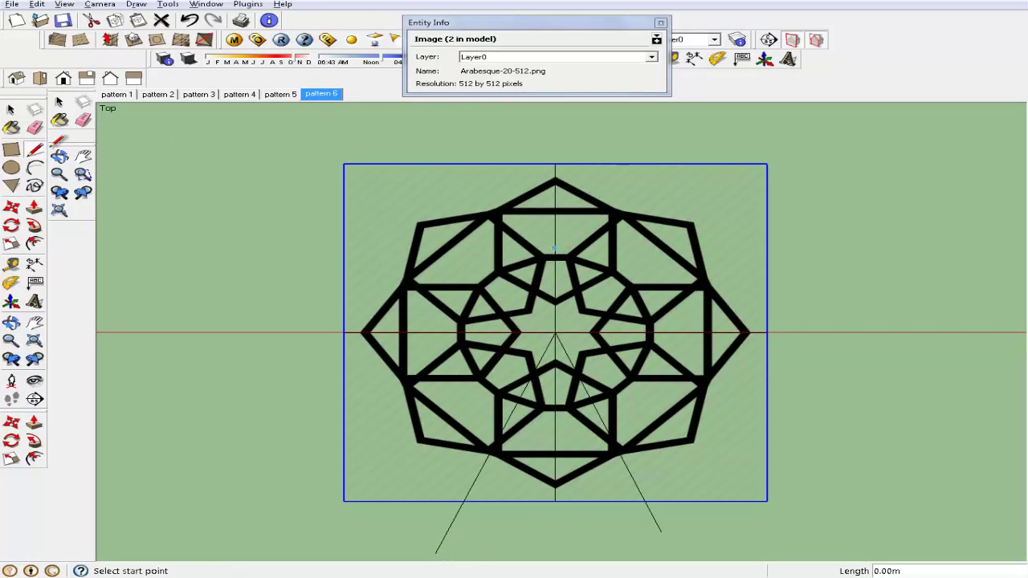
{"action": "left_click", "coordinate": [11, 167]}
{"action": "left_click", "coordinate": [555, 332]}
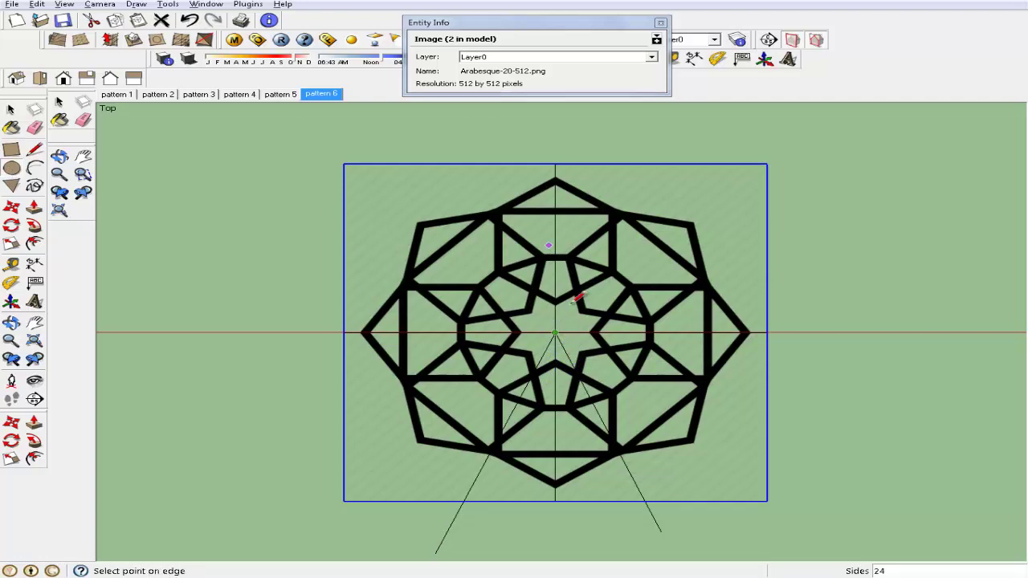
- Finish the 0.52 m centre circle and draw two bar edges toward both diagonals
{"action": "left_click", "coordinate": [587, 259]}
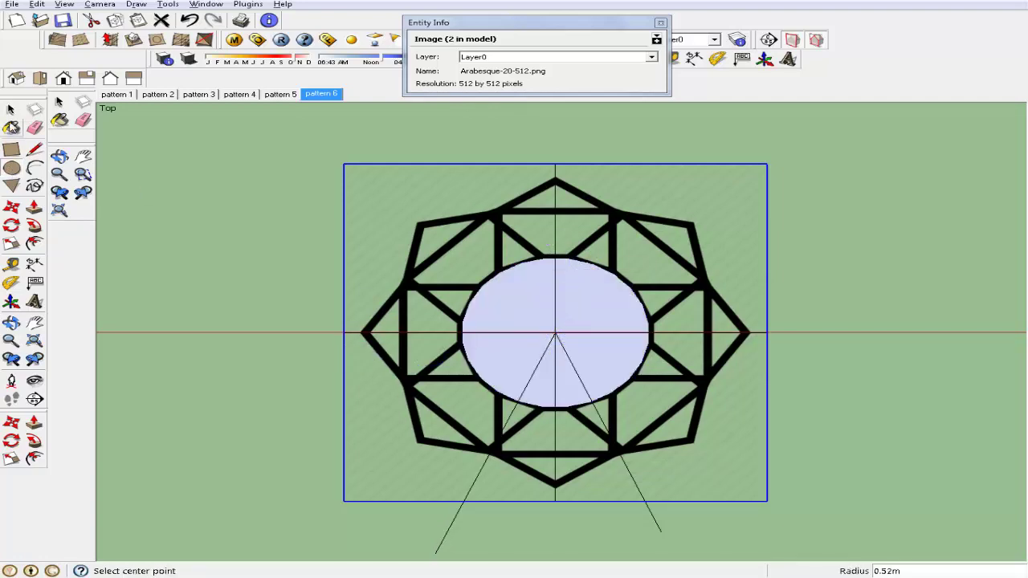
{"action": "left_click", "coordinate": [35, 150]}
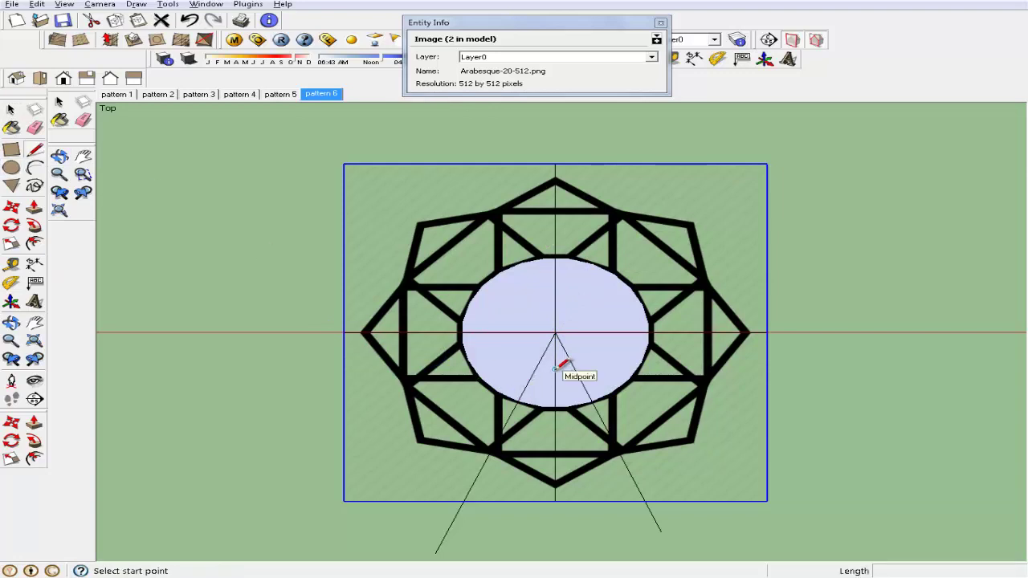
{"action": "left_click", "coordinate": [555, 370]}
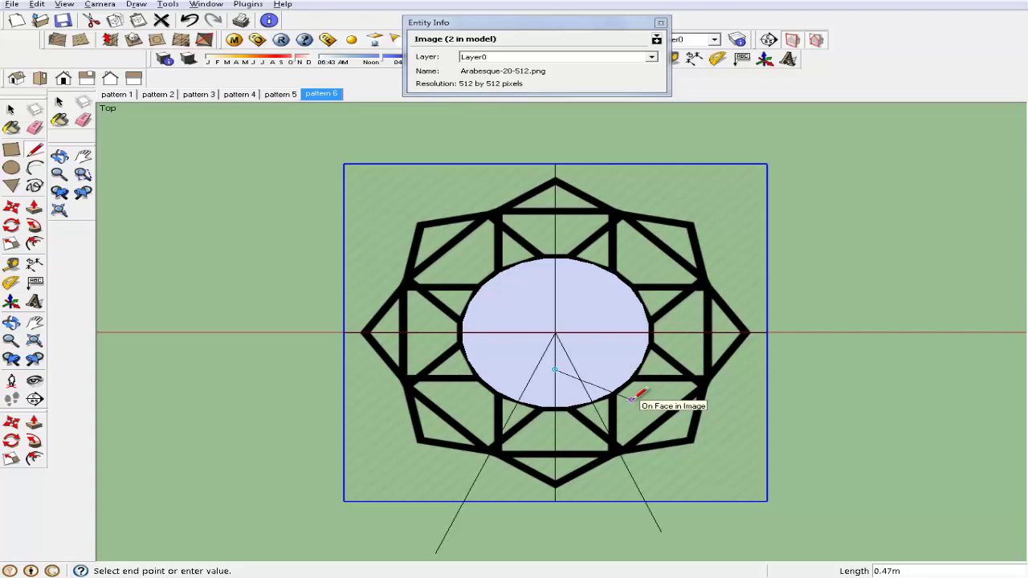
{"action": "left_click", "coordinate": [633, 400]}
{"action": "key", "text": "Escape"}
{"action": "left_click", "coordinate": [555, 370]}
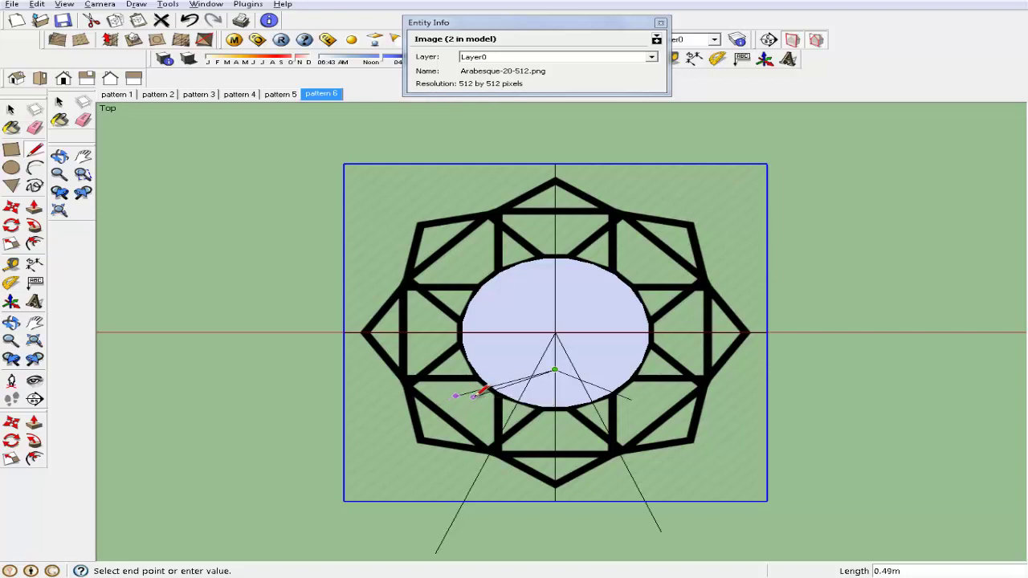
{"action": "left_click", "coordinate": [474, 396]}
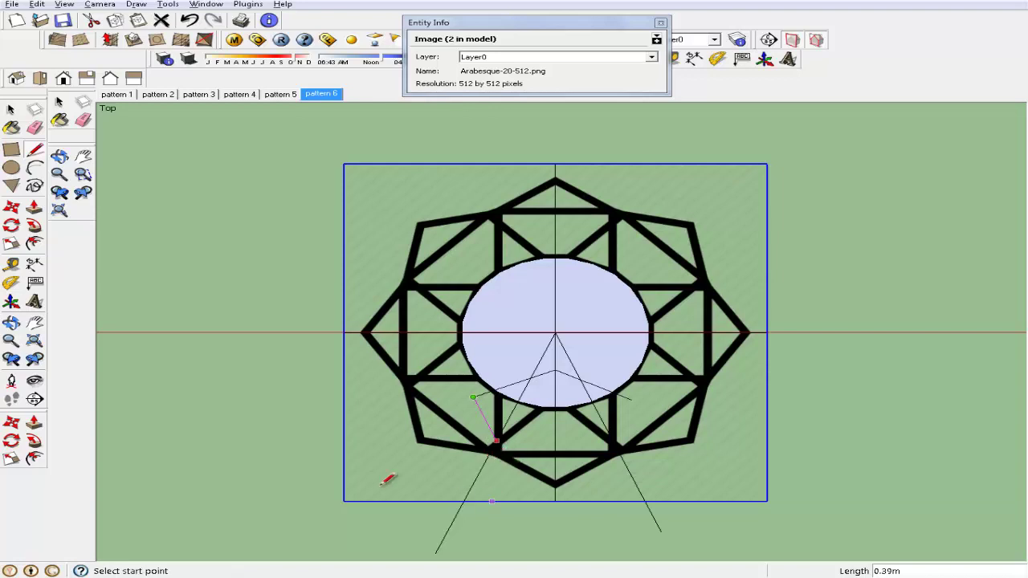
{"action": "left_click", "coordinate": [12, 109]}
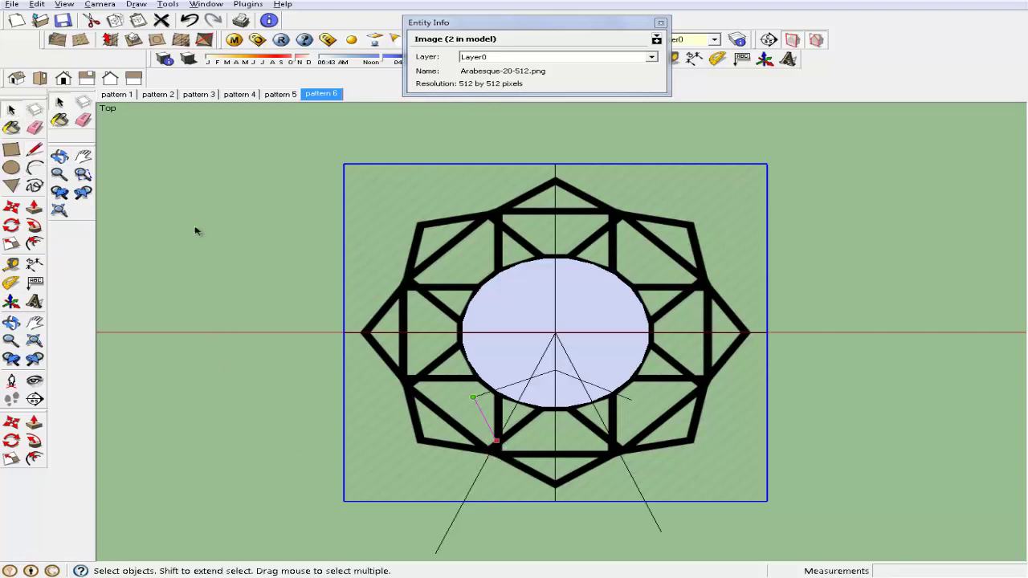
- Drop two vertical bar edges to the image's bottom edge, then centre a new circle
{"action": "left_click", "coordinate": [35, 150]}
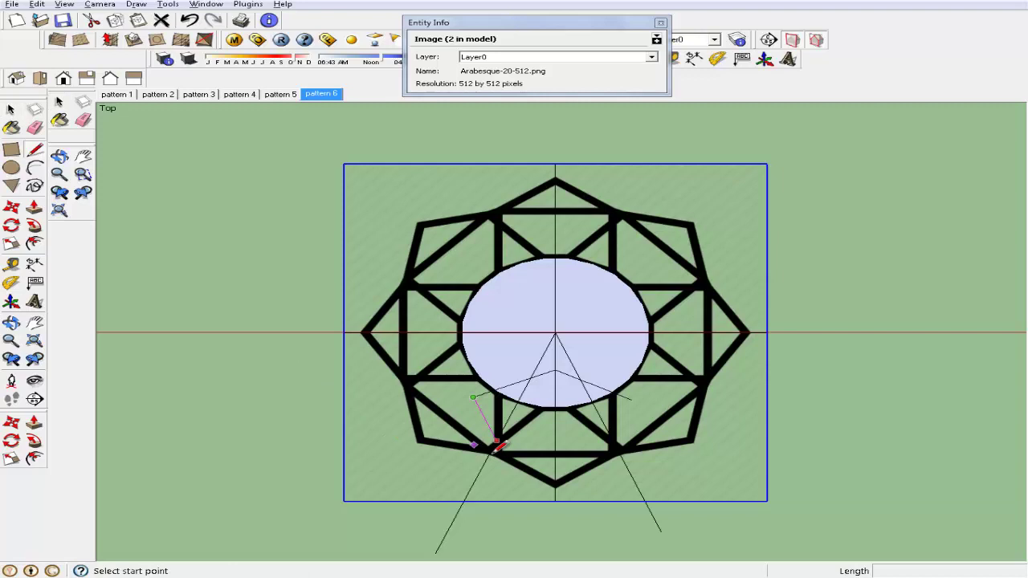
{"action": "left_click", "coordinate": [497, 392]}
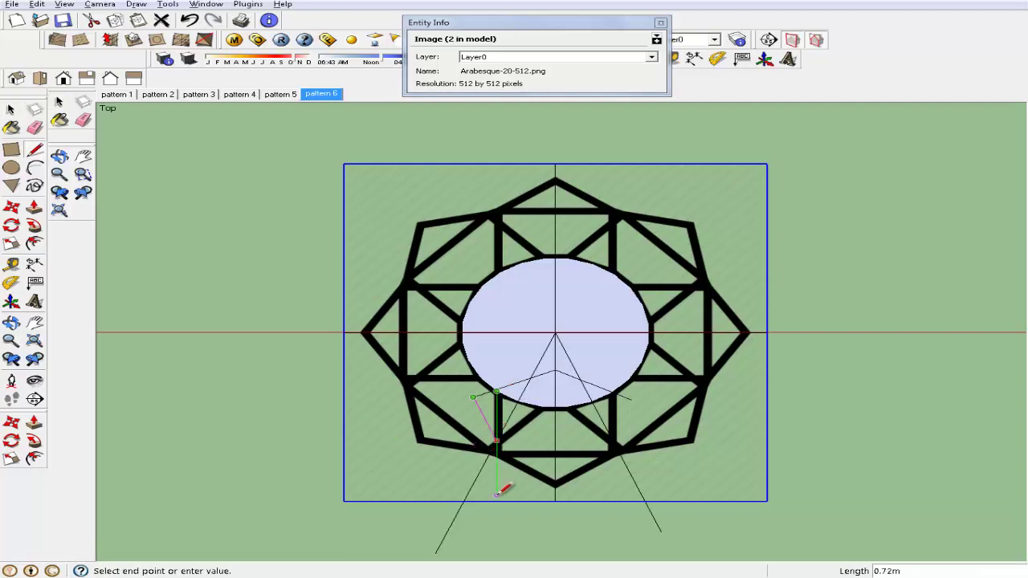
{"action": "left_click", "coordinate": [497, 488]}
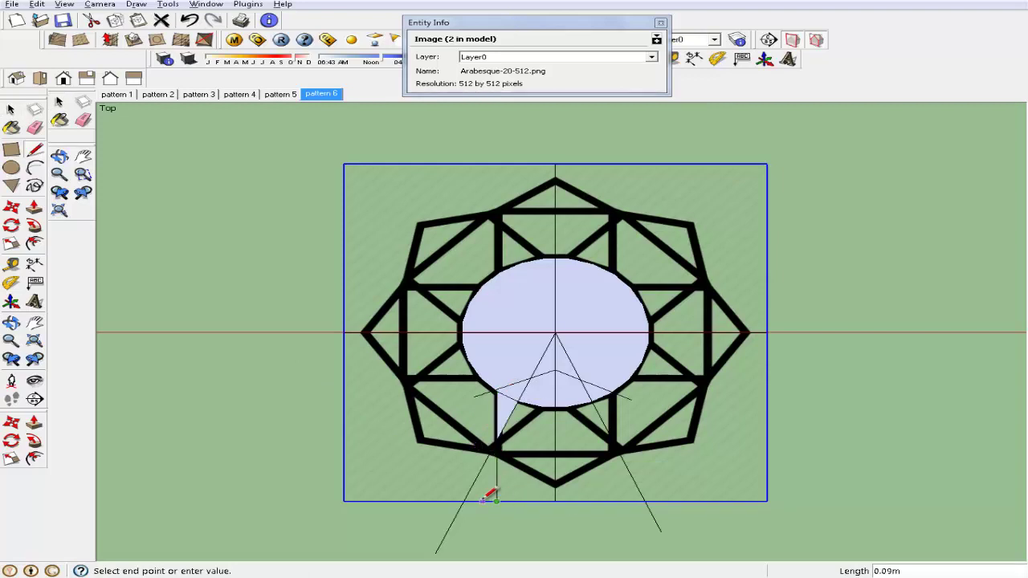
{"action": "left_click", "coordinate": [613, 392]}
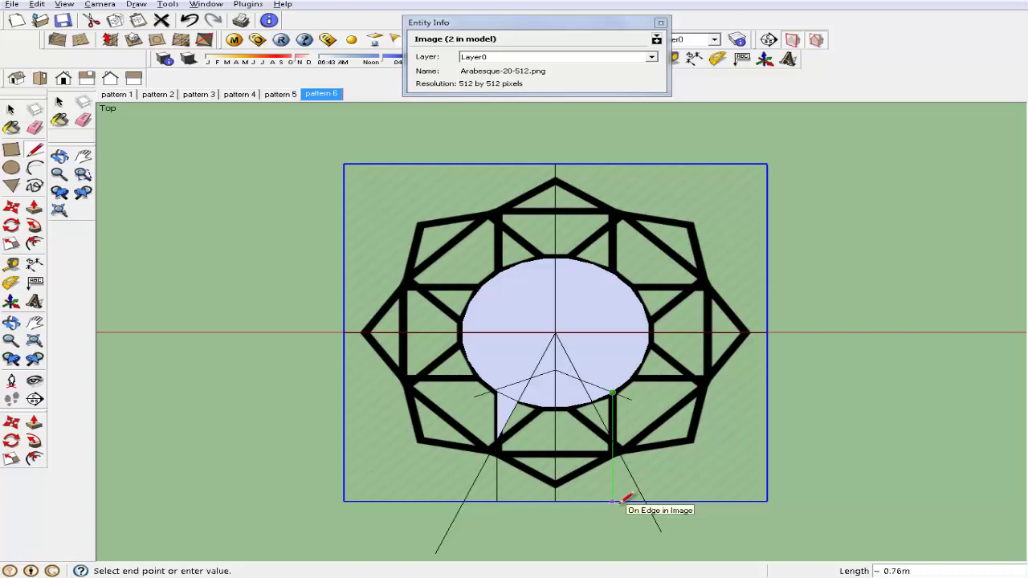
{"action": "left_click", "coordinate": [617, 501]}
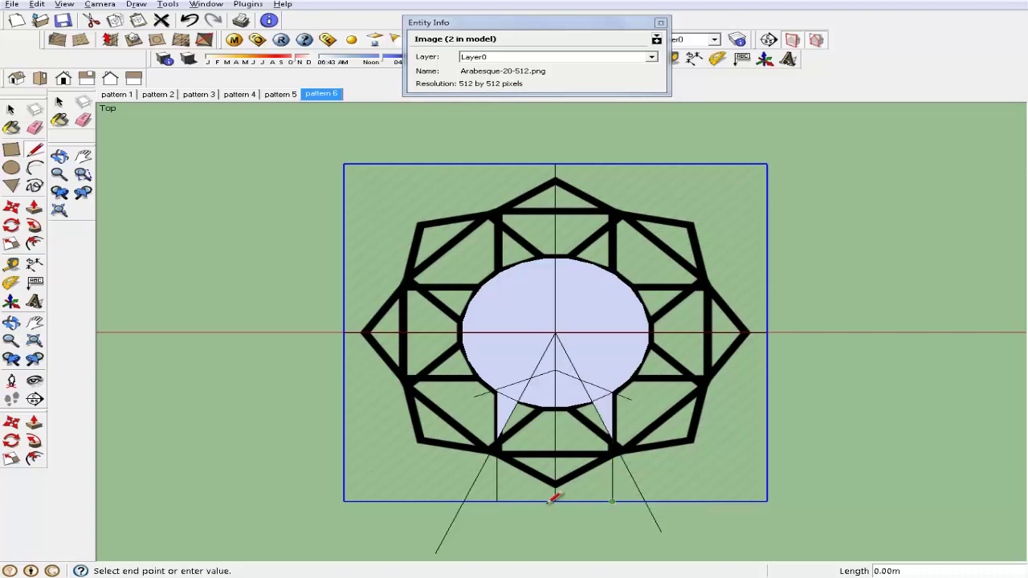
{"action": "left_click", "coordinate": [18, 113]}
{"action": "left_click", "coordinate": [11, 168]}
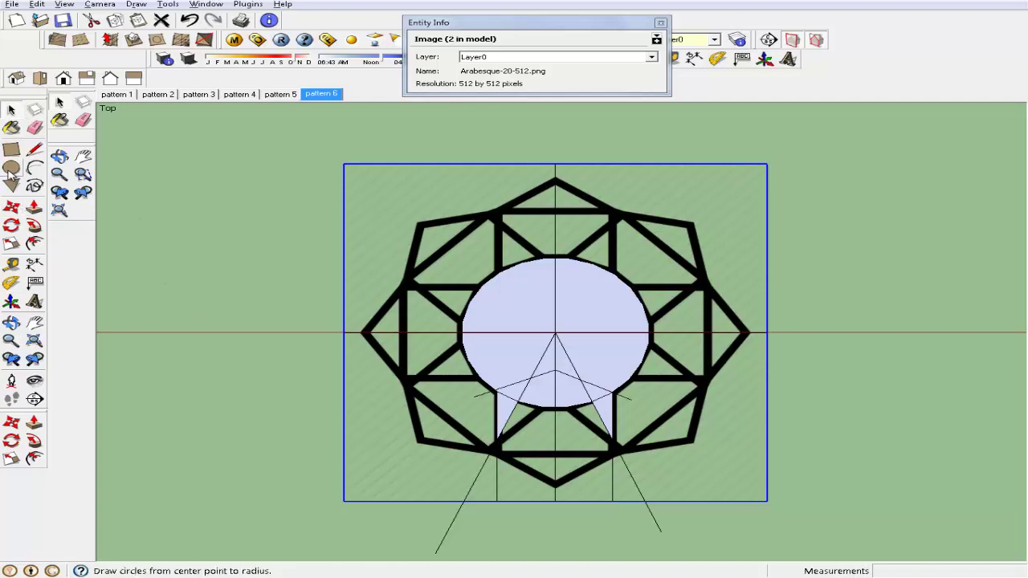
{"action": "left_click", "coordinate": [555, 332]}
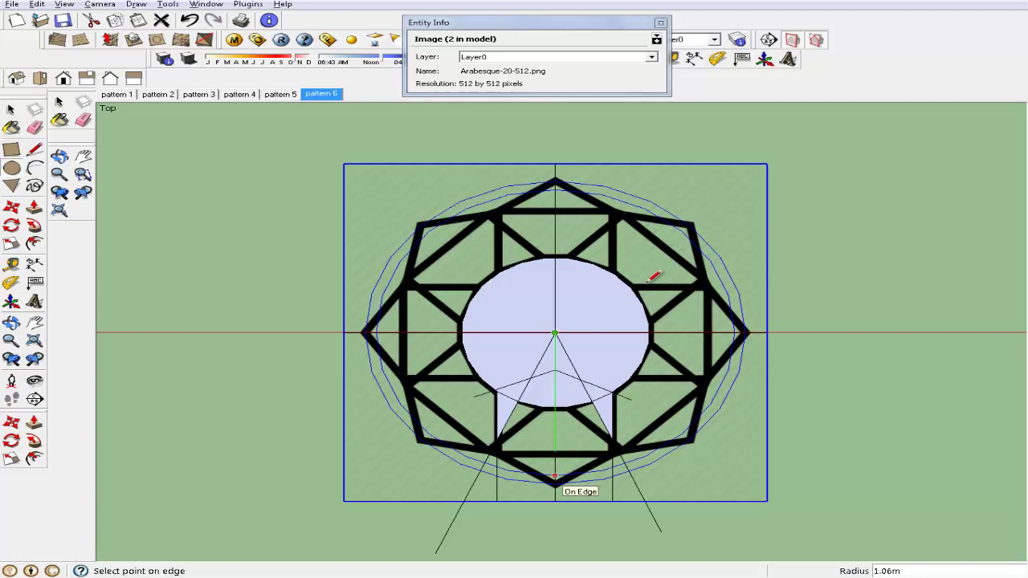
- Size the outer circle to the pattern's top, then erase covering faces and inner circle except the lower wedge
{"action": "left_click", "coordinate": [561, 172]}
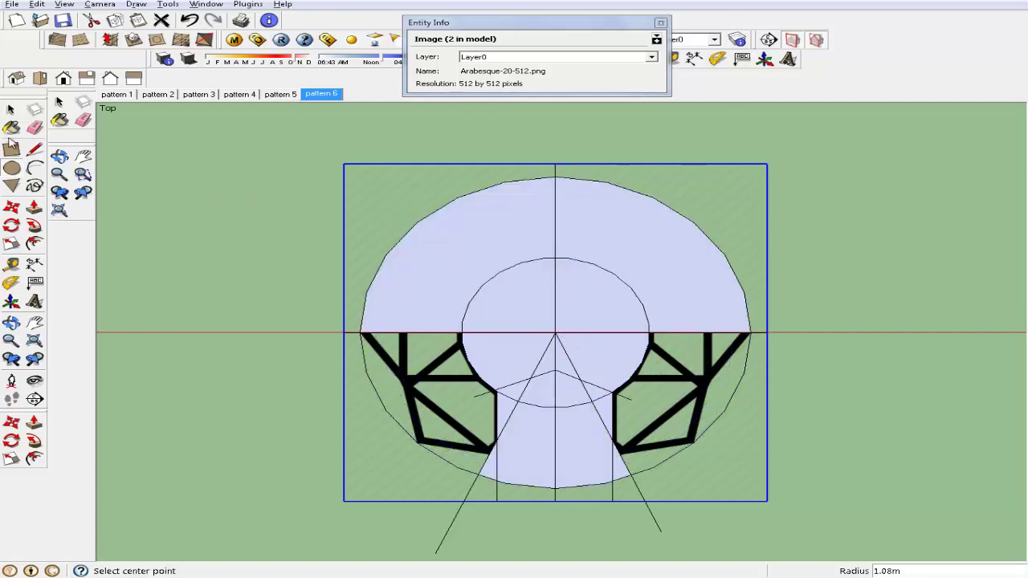
{"action": "left_click", "coordinate": [34, 127]}
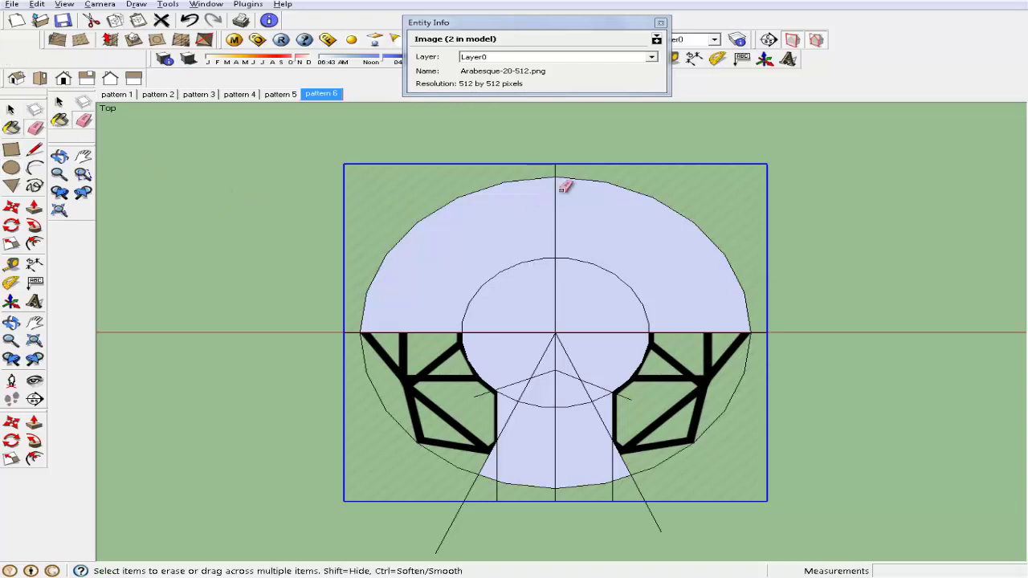
{"action": "left_click", "coordinate": [568, 175]}
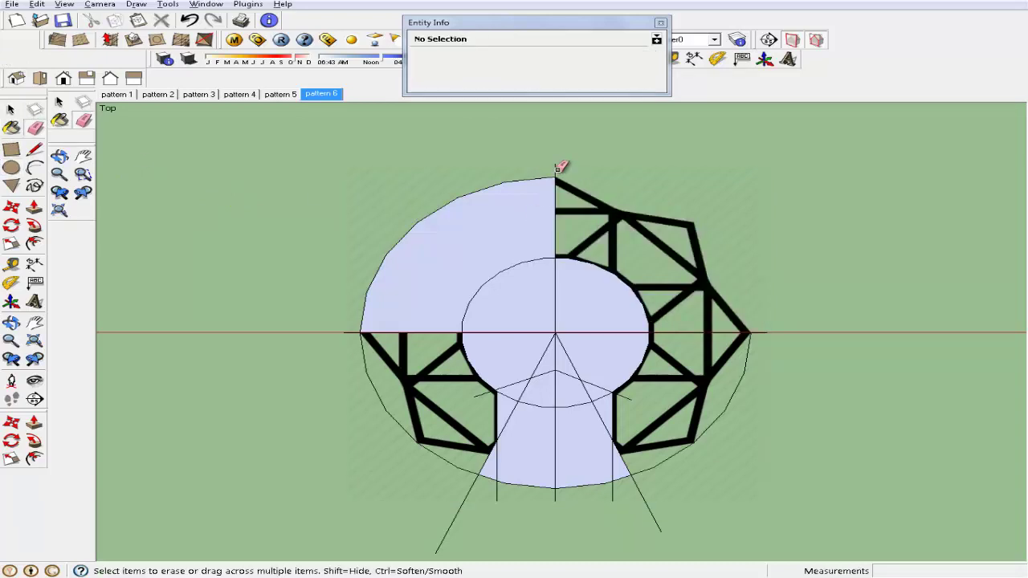
{"action": "left_click", "coordinate": [546, 174]}
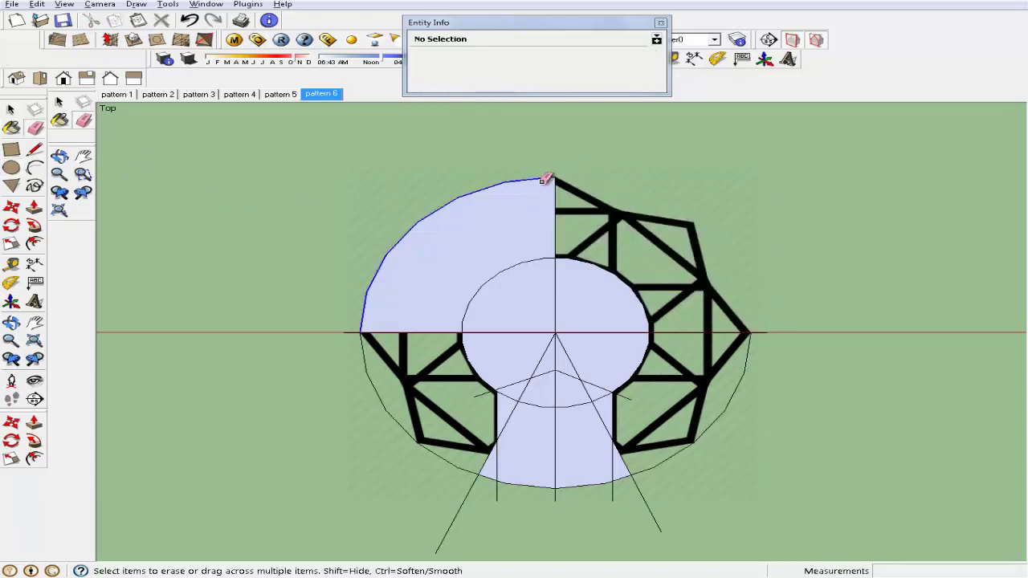
{"action": "left_click", "coordinate": [553, 254]}
{"action": "mouse_move", "coordinate": [555, 250]}
{"action": "left_mouse_down"}
{"action": "mouse_move", "coordinate": [640, 329]}
{"action": "mouse_move", "coordinate": [624, 401]}
{"action": "mouse_move", "coordinate": [562, 390]}
{"action": "left_mouse_up"}
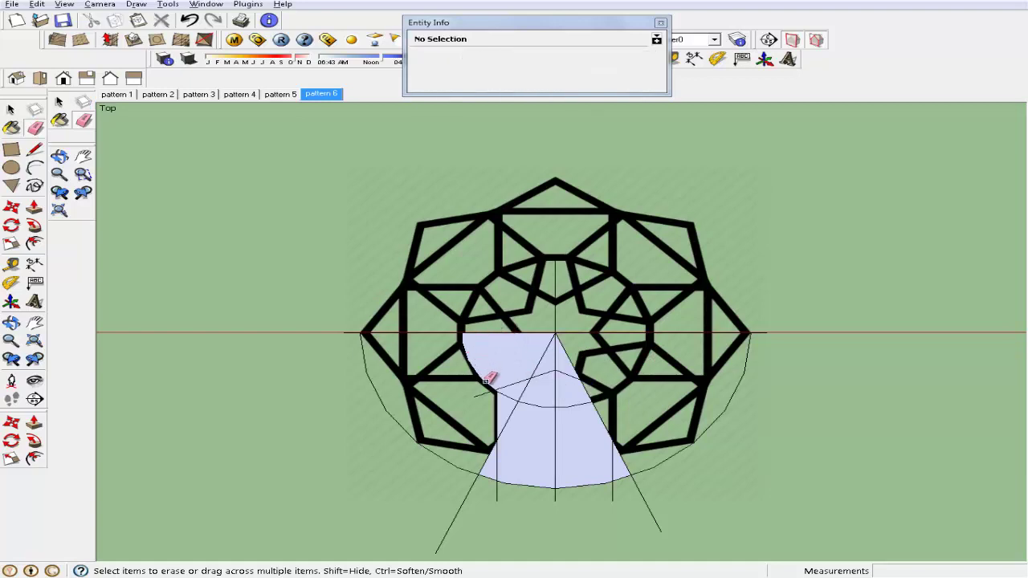
{"action": "left_click_drag", "start_coordinate": [484, 389], "coordinate": [498, 392]}
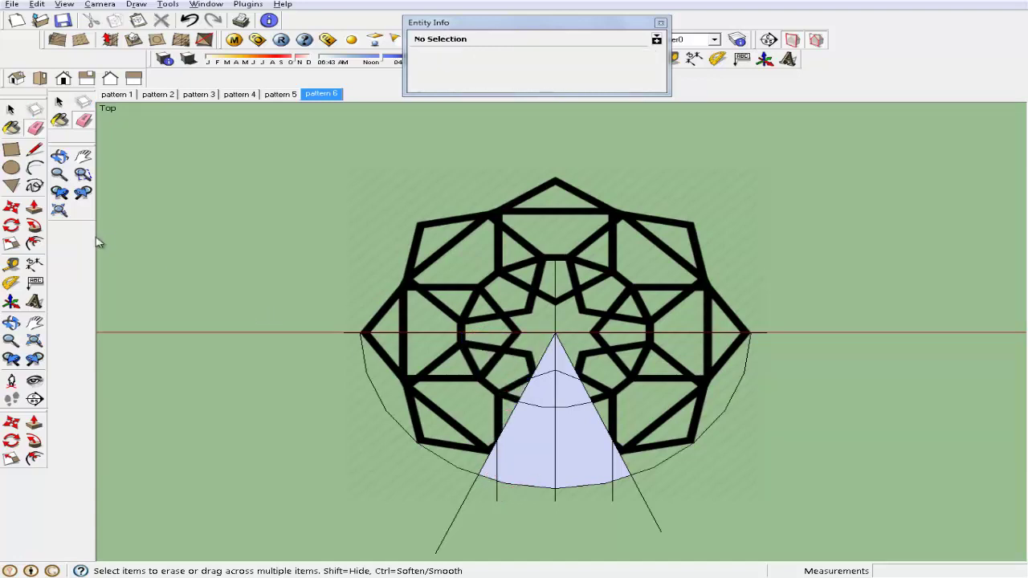
{"action": "left_click", "coordinate": [35, 150]}
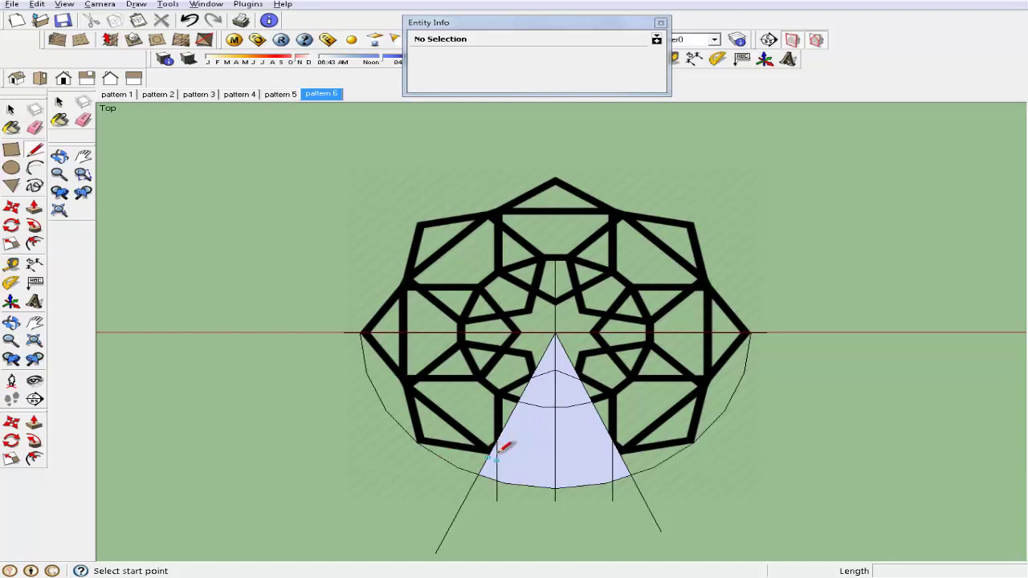
- Draw a dividing line across the wedge and erase the stray guide lines below it
{"action": "left_click", "coordinate": [496, 441]}
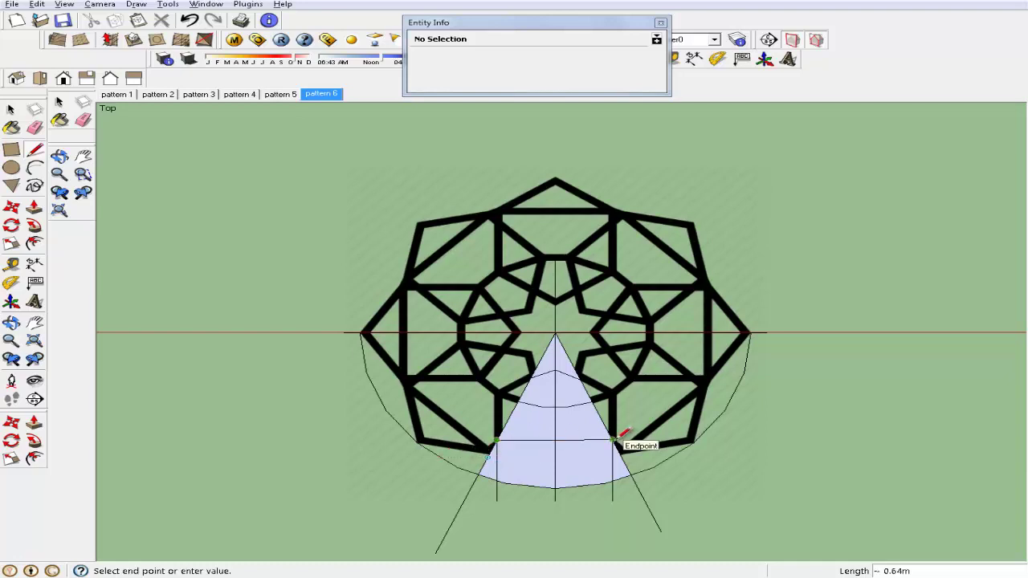
{"action": "left_click", "coordinate": [615, 440]}
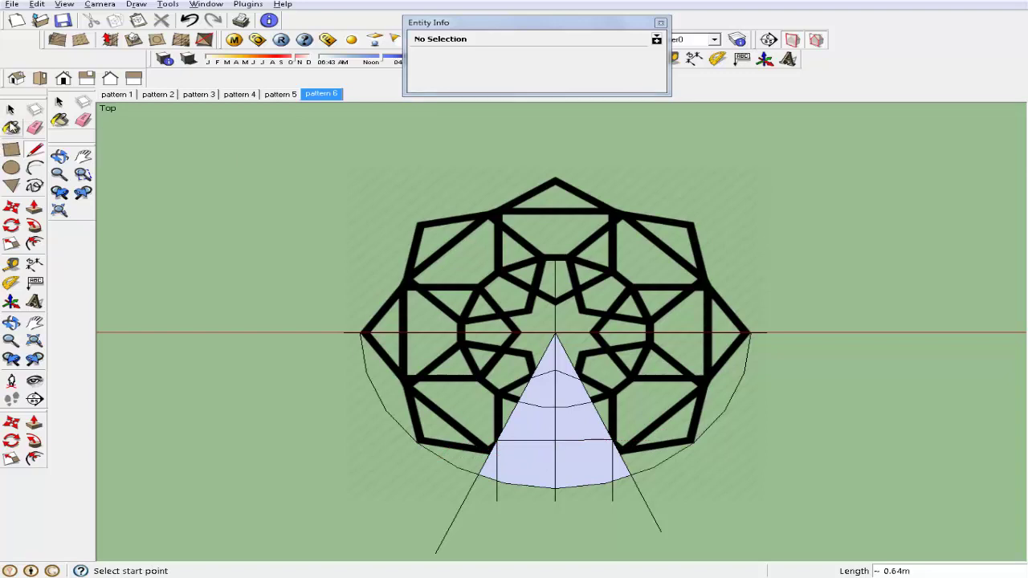
{"action": "left_click", "coordinate": [35, 128]}
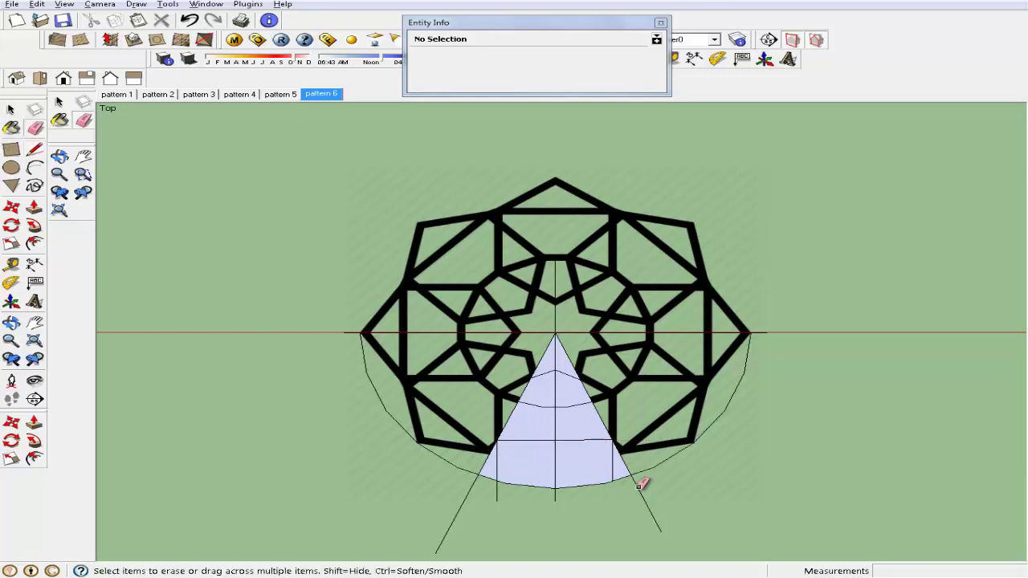
{"action": "left_click_drag", "start_coordinate": [645, 482], "coordinate": [466, 490]}
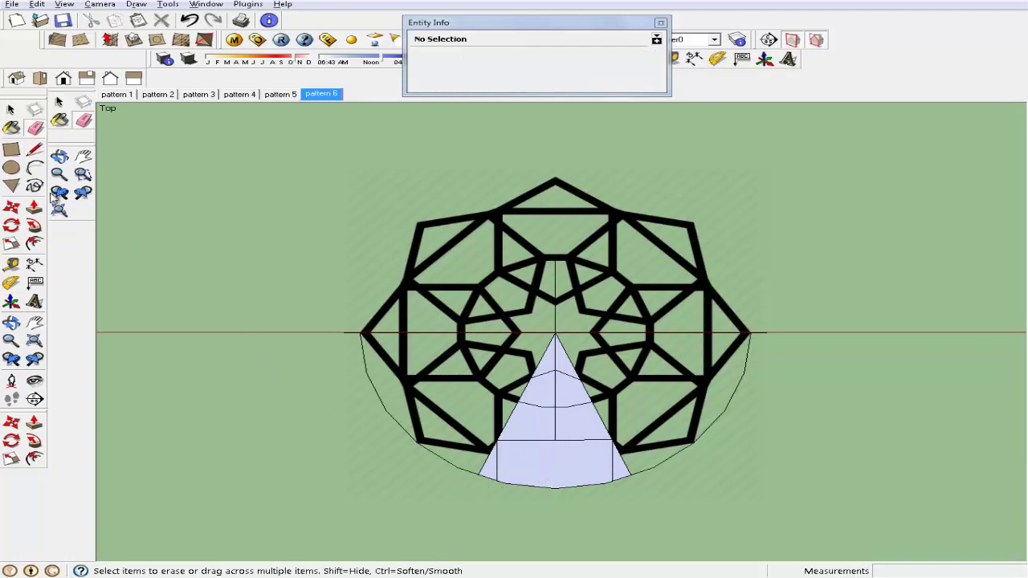
- Draw lines from both wedge sides to the arc's bottom point and delete the band face
{"action": "left_click", "coordinate": [35, 151]}
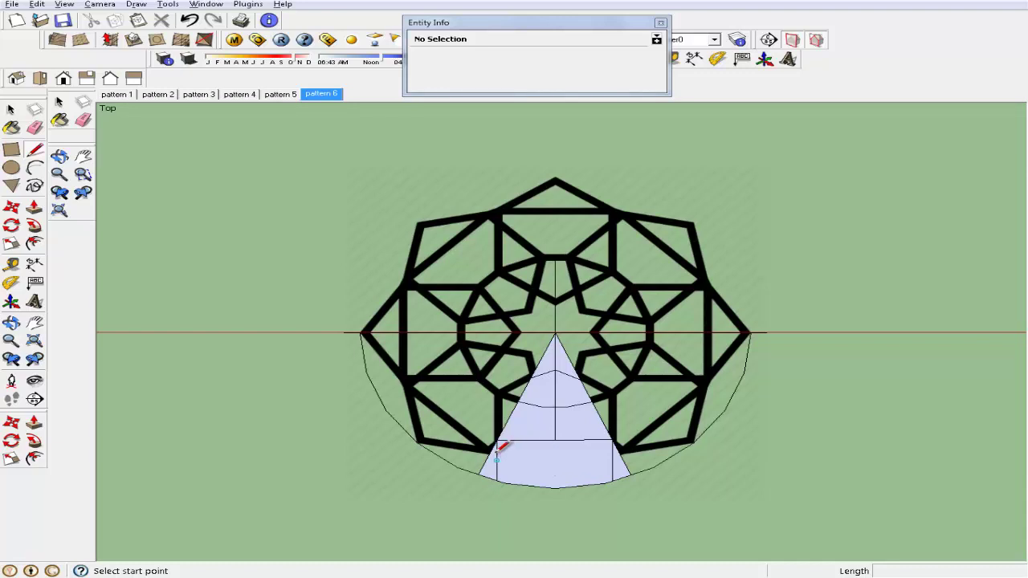
{"action": "left_click", "coordinate": [497, 442]}
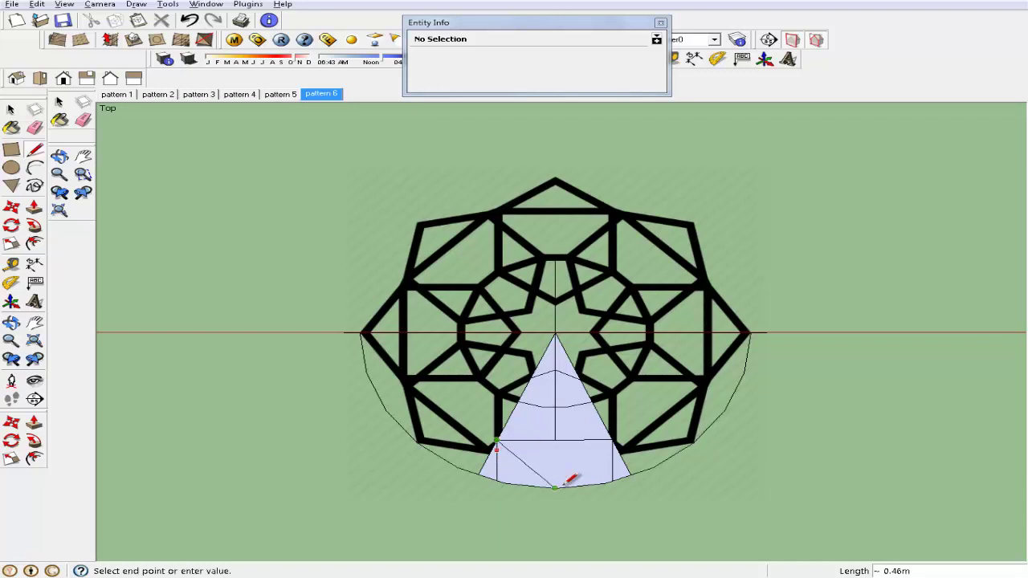
{"action": "left_click", "coordinate": [554, 488]}
{"action": "left_click", "coordinate": [612, 440]}
{"action": "left_click", "coordinate": [556, 486]}
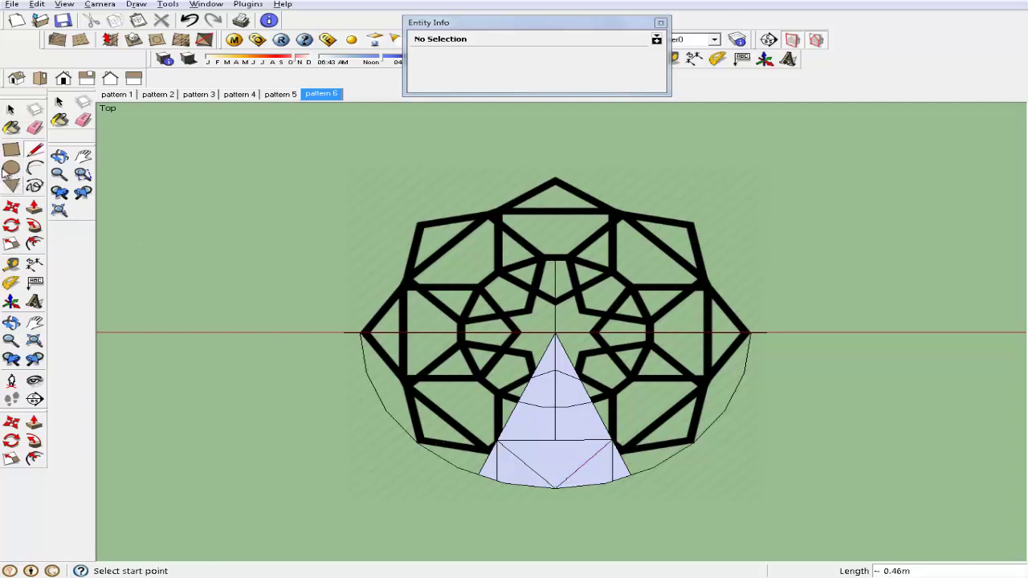
{"action": "left_click", "coordinate": [83, 120]}
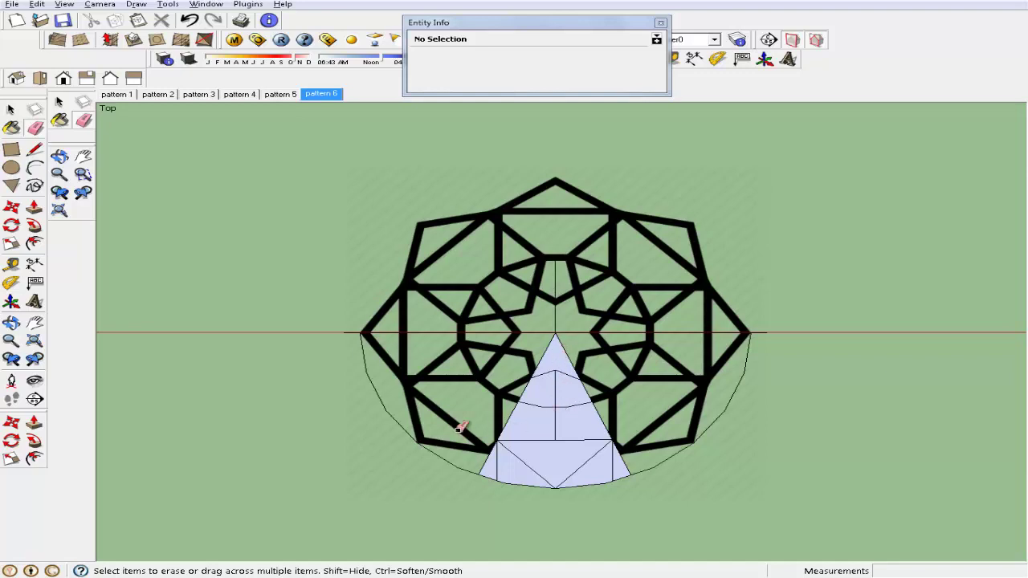
{"action": "key", "text": "space"}
{"action": "left_click", "coordinate": [551, 431]}
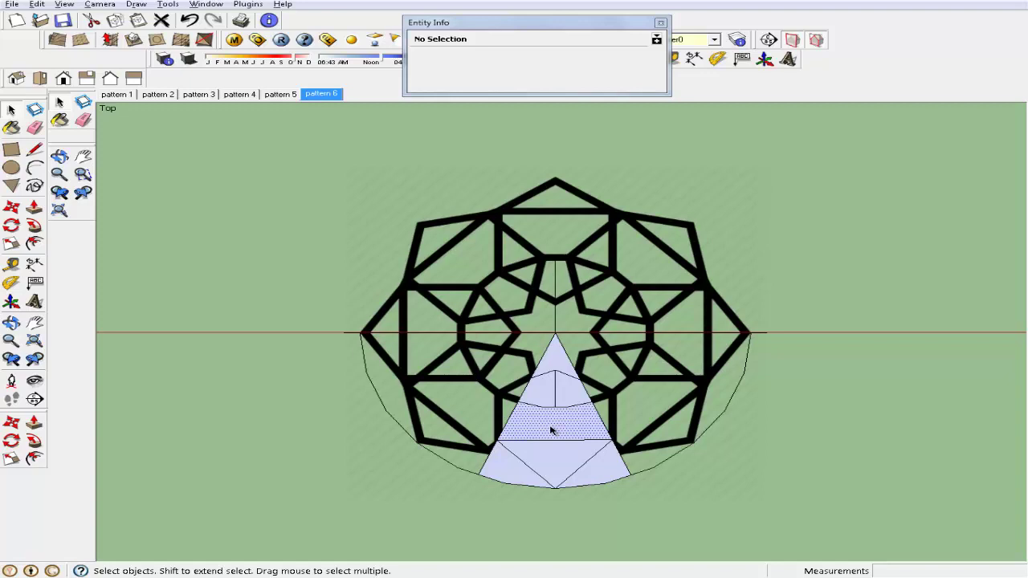
{"action": "key", "text": "Delete"}
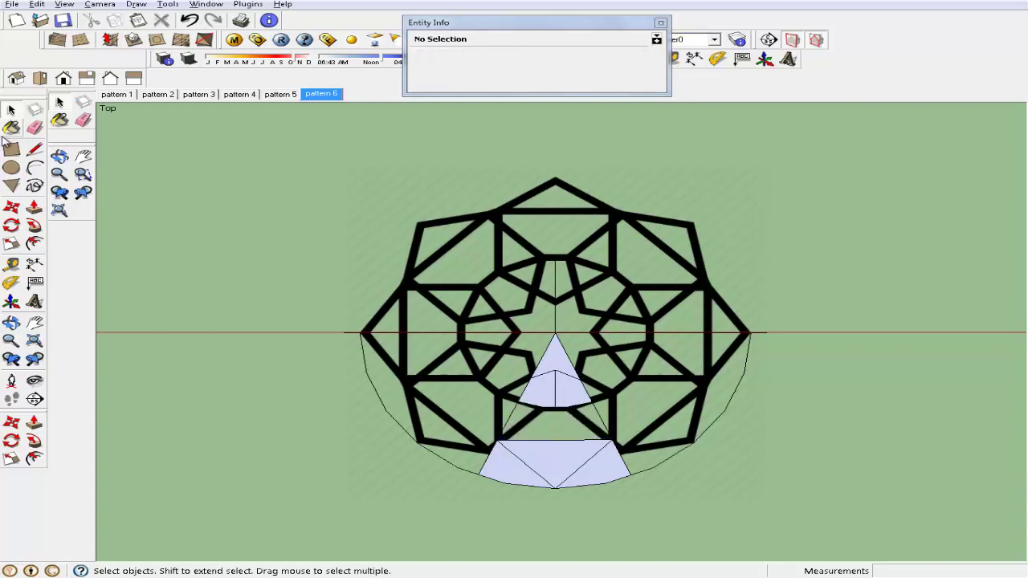
- Draw lines from the crossing points to the wedge sides and delete the lower-left face
{"action": "left_click", "coordinate": [34, 150]}
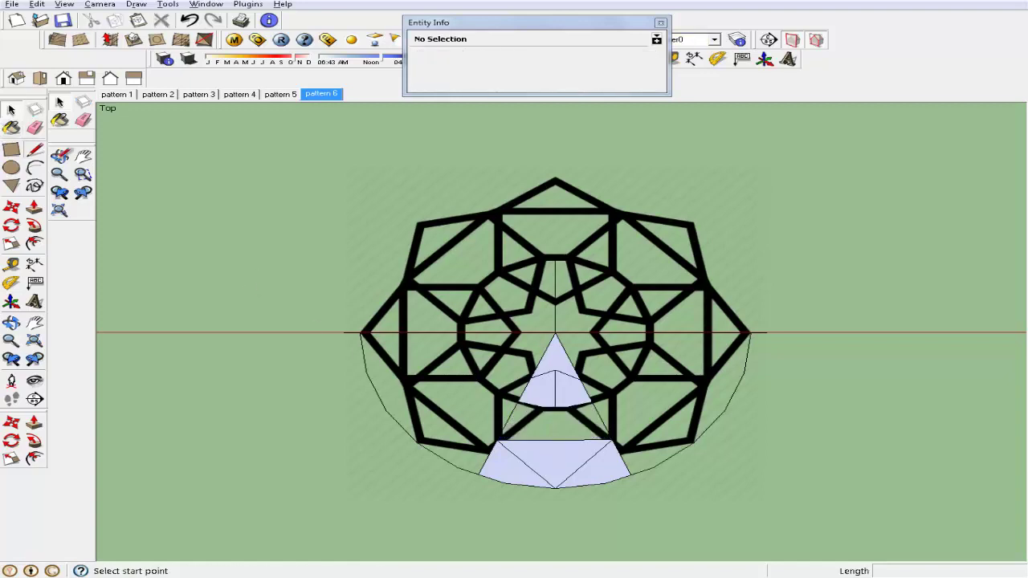
{"action": "left_click", "coordinate": [554, 407]}
{"action": "left_click", "coordinate": [499, 440]}
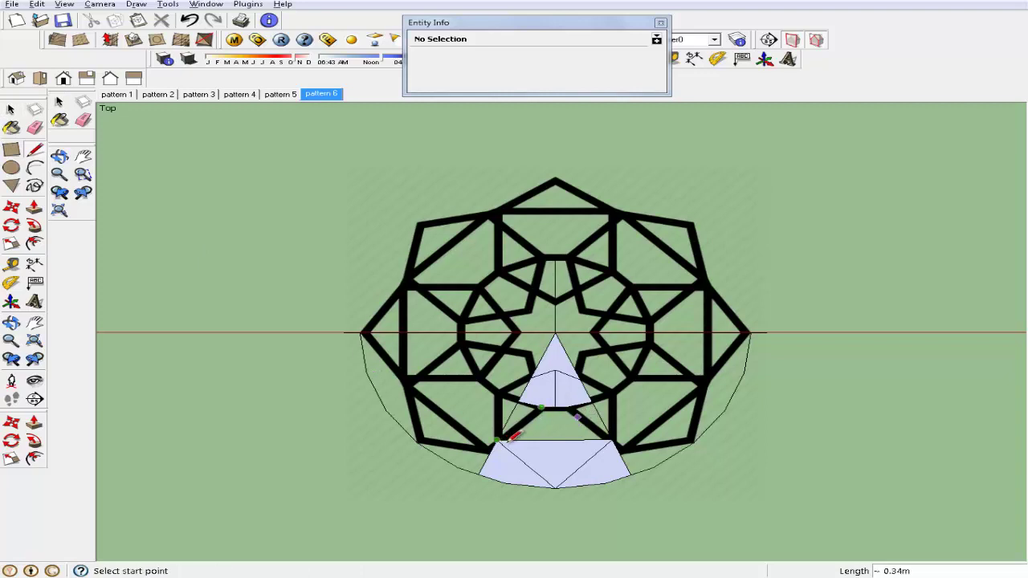
{"action": "left_click", "coordinate": [566, 407]}
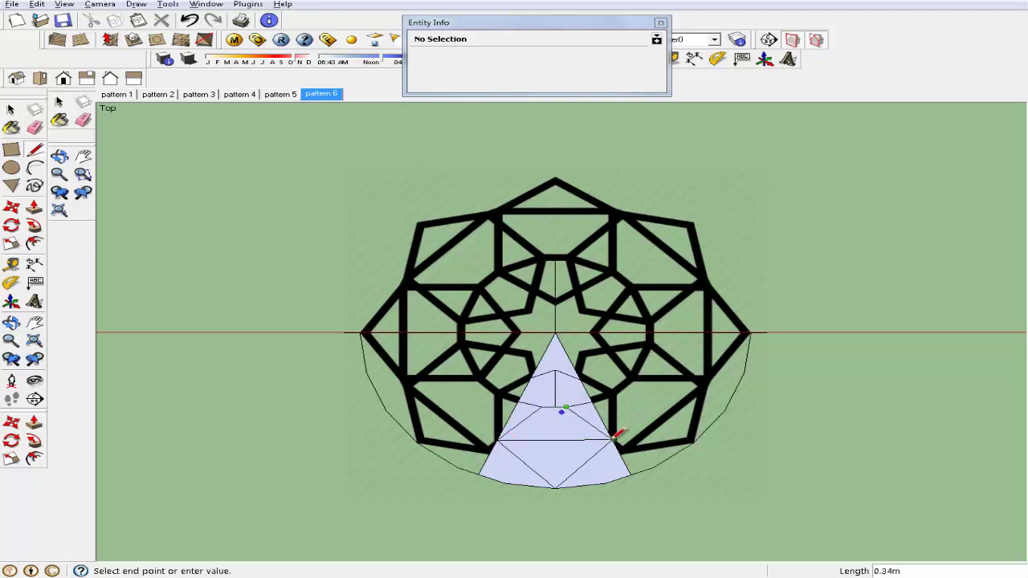
{"action": "left_click", "coordinate": [613, 438]}
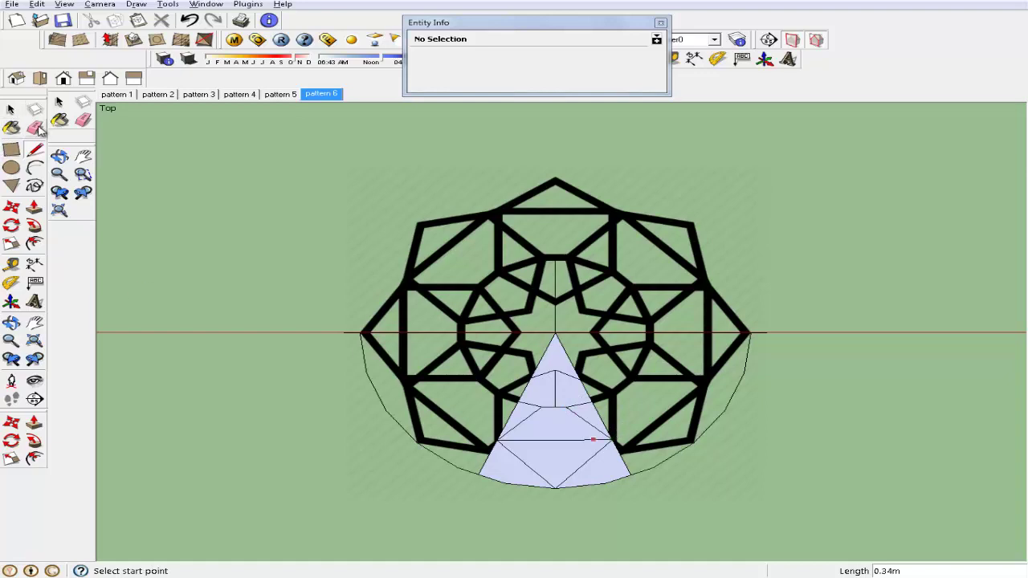
{"action": "left_click", "coordinate": [12, 109]}
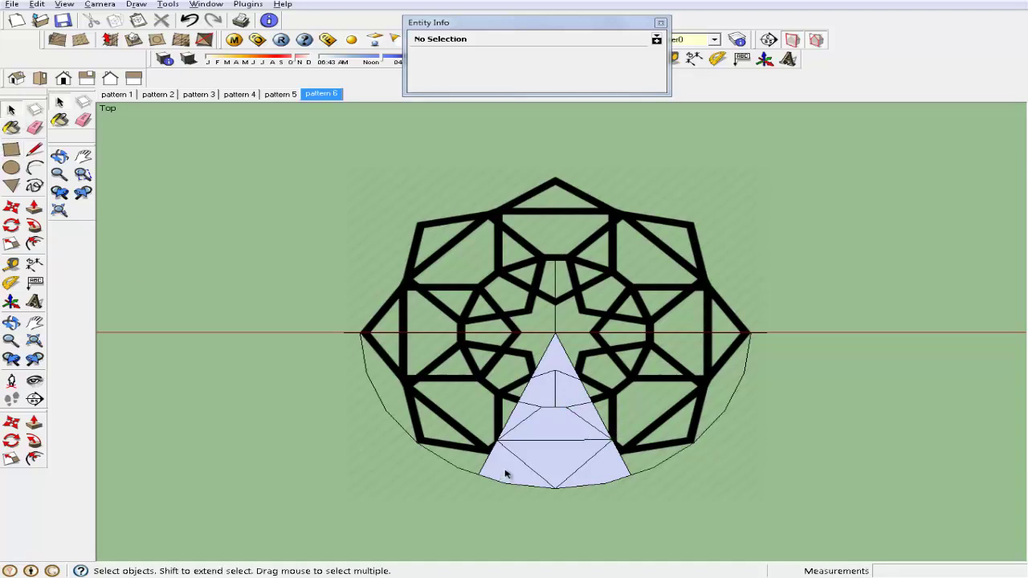
{"action": "left_click", "coordinate": [506, 474]}
{"action": "key", "text": "Delete"}
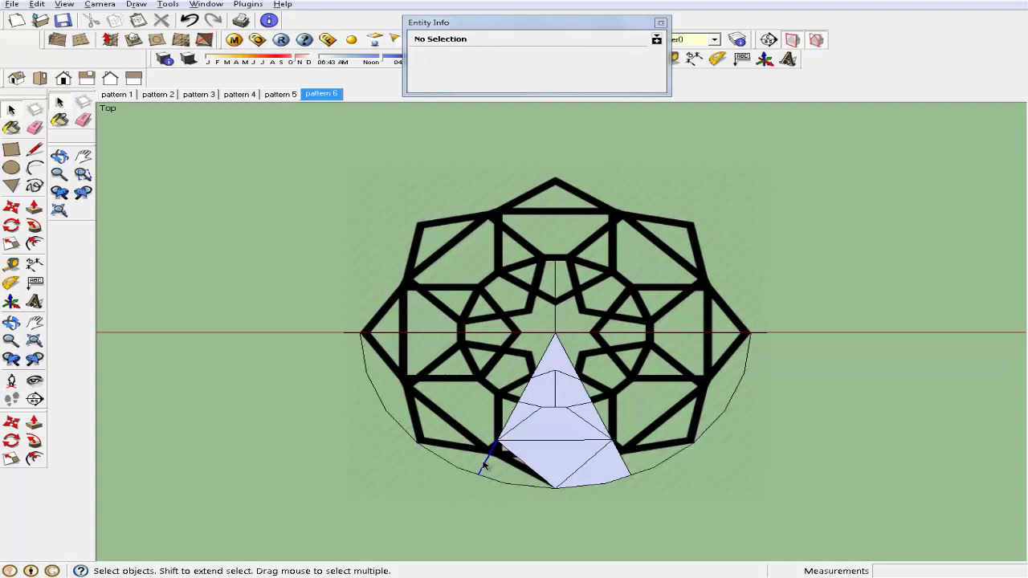
{"action": "key", "text": "Delete"}
- Delete the lower-right sliver and the lower kite face, leaving the pointed arrowhead
{"action": "left_click", "coordinate": [626, 467]}
{"action": "key", "text": "Delete"}
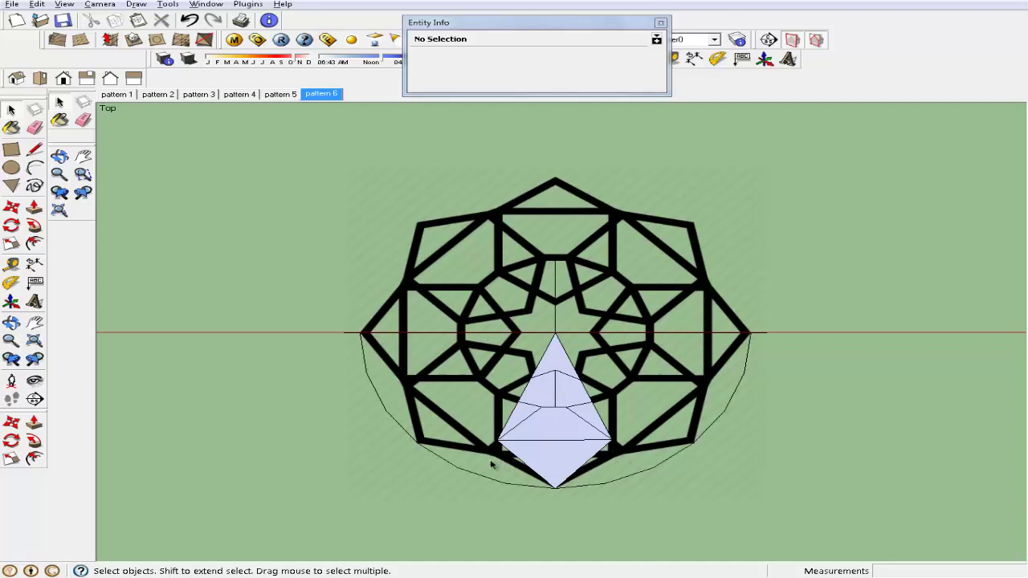
{"action": "left_click", "coordinate": [553, 460]}
{"action": "key", "text": "Delete"}
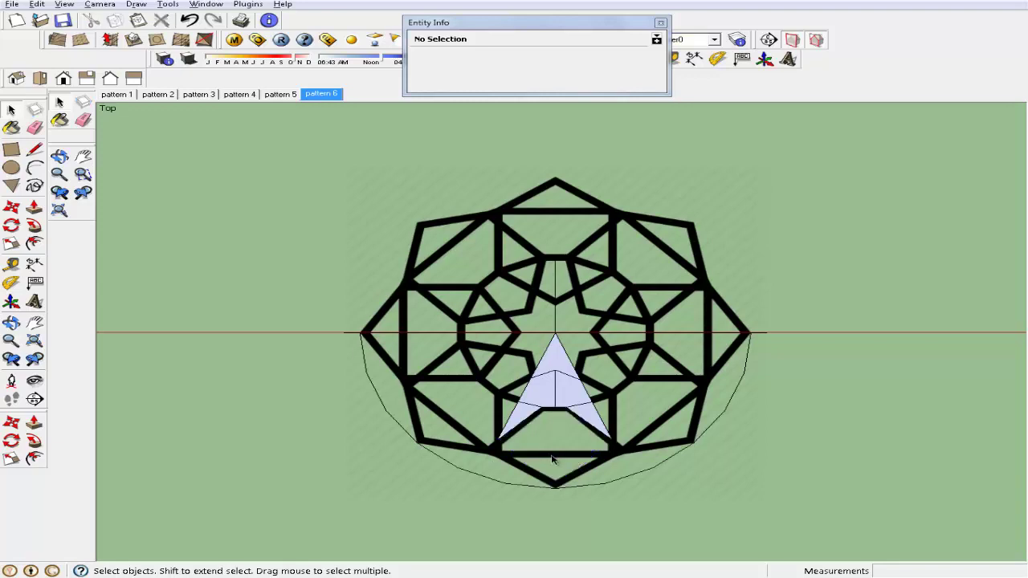
{"action": "left_click", "coordinate": [37, 4]}
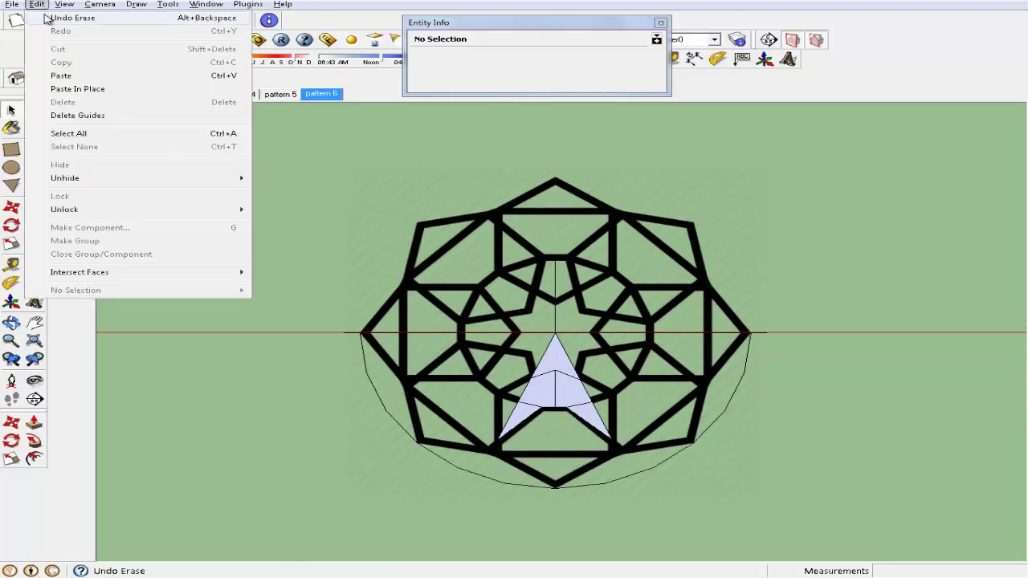
{"action": "left_click", "coordinate": [564, 426]}
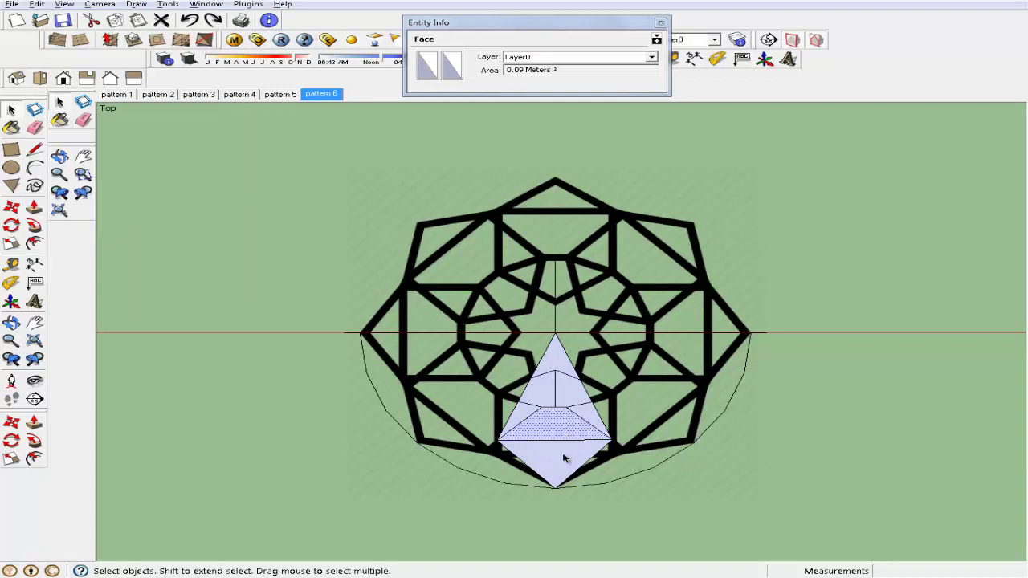
{"action": "key", "text": "Delete"}
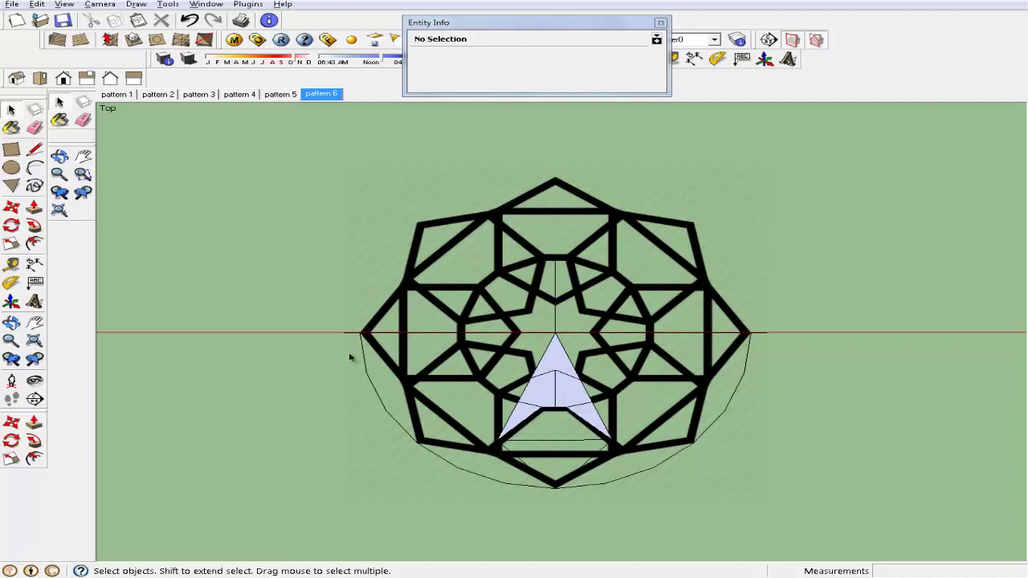
- Extend lines down from the trapezoid's lower corners and draw a horizontal line across the triangle
{"action": "left_click", "coordinate": [34, 150]}
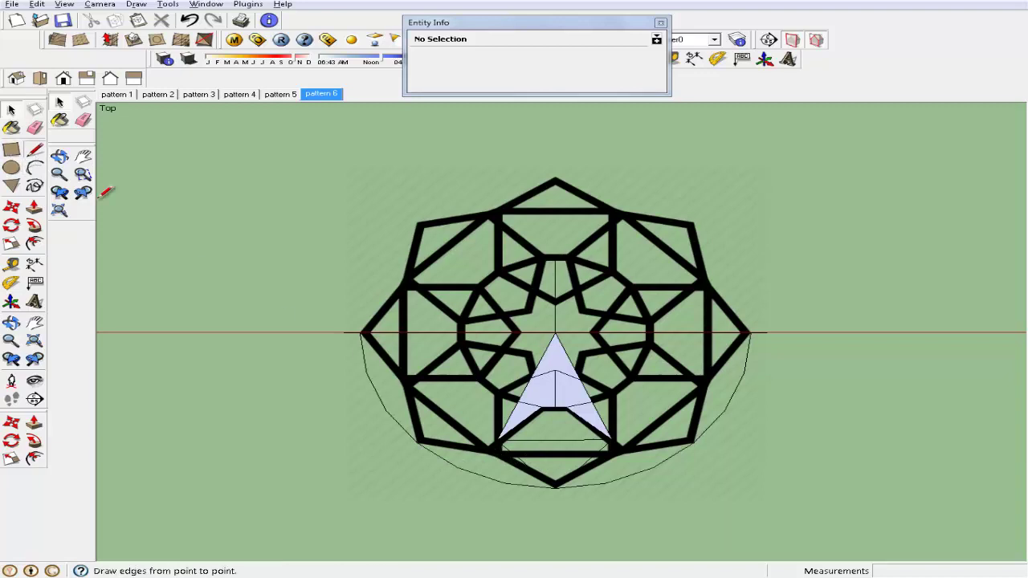
{"action": "left_click", "coordinate": [498, 439]}
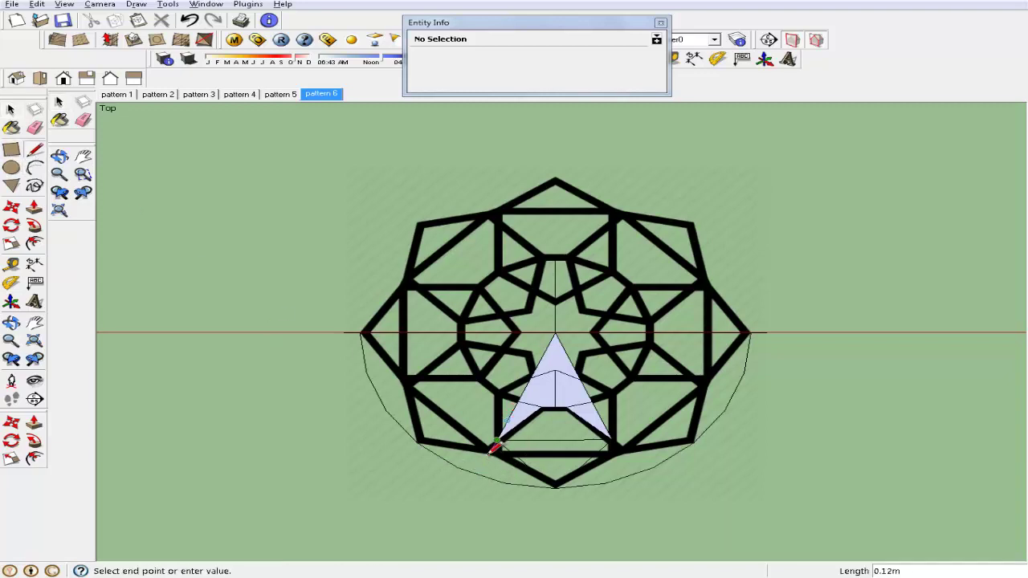
{"action": "left_click", "coordinate": [459, 507]}
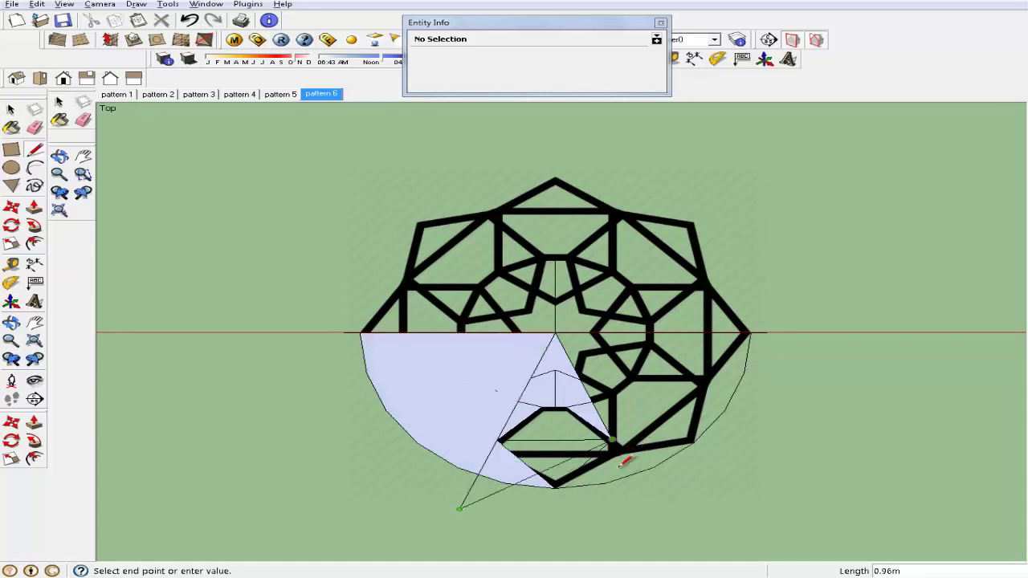
{"action": "key", "text": "Escape"}
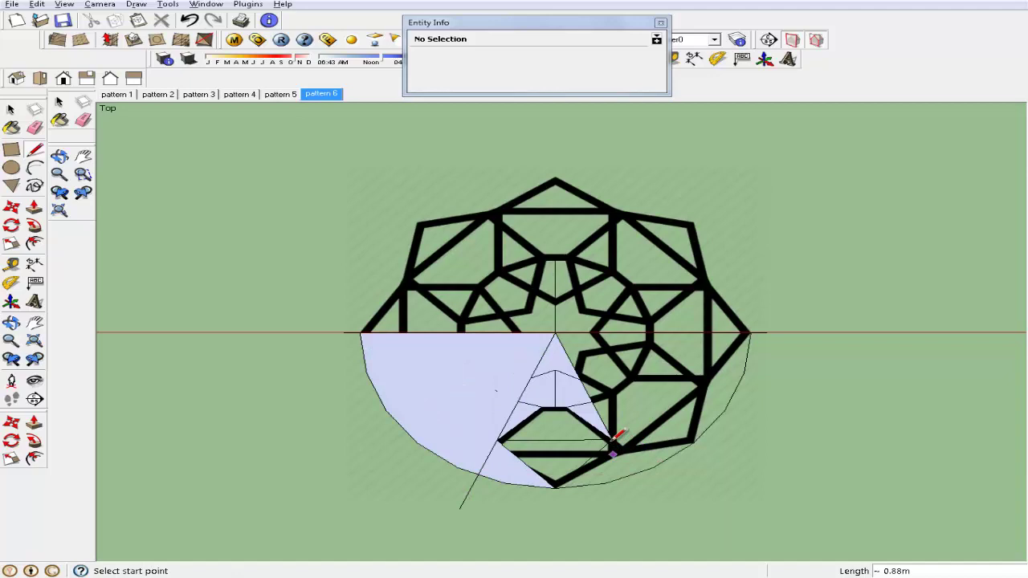
{"action": "left_click", "coordinate": [613, 440]}
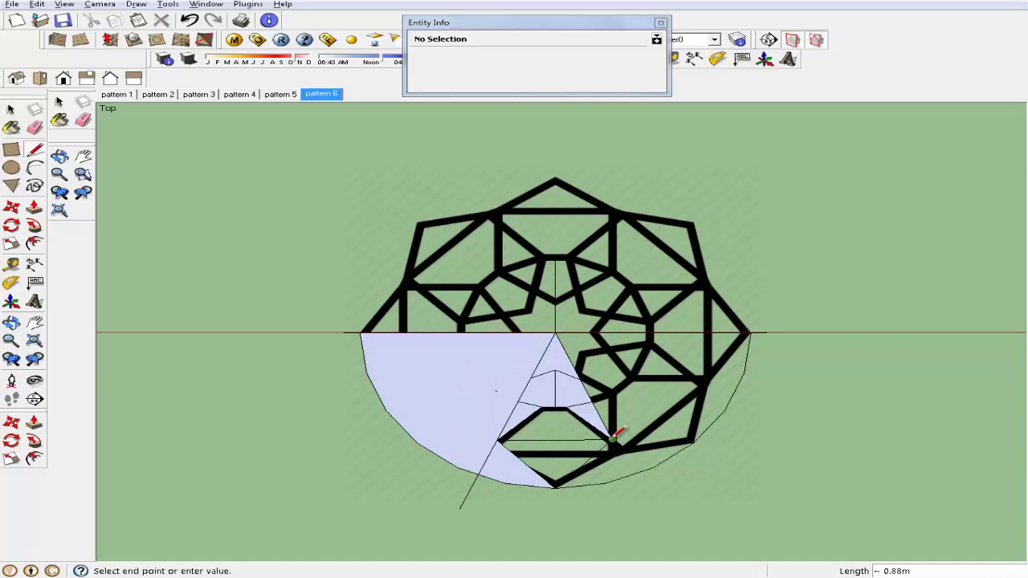
{"action": "left_click", "coordinate": [645, 499]}
{"action": "key", "text": "Escape"}
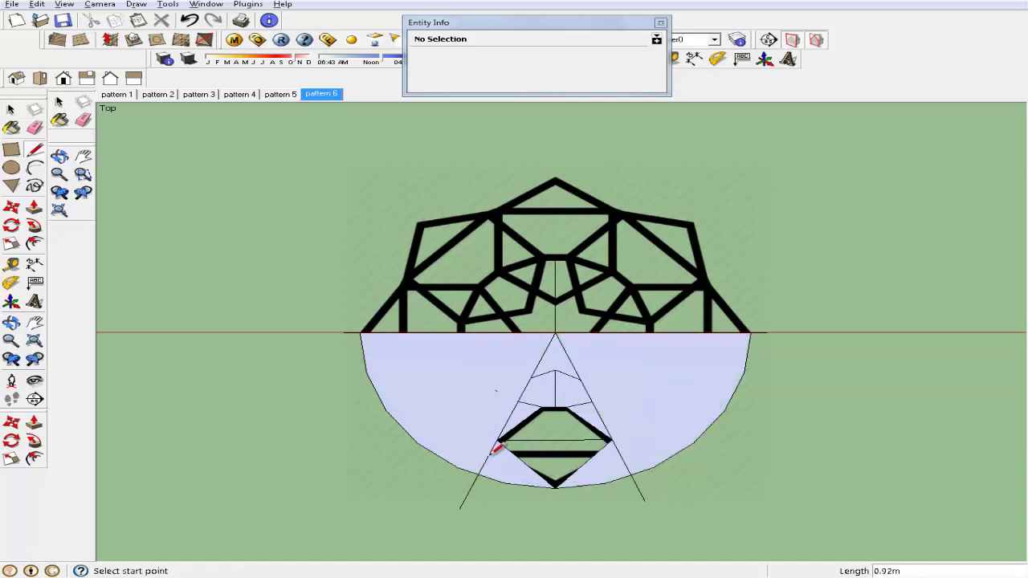
{"action": "left_click", "coordinate": [488, 457]}
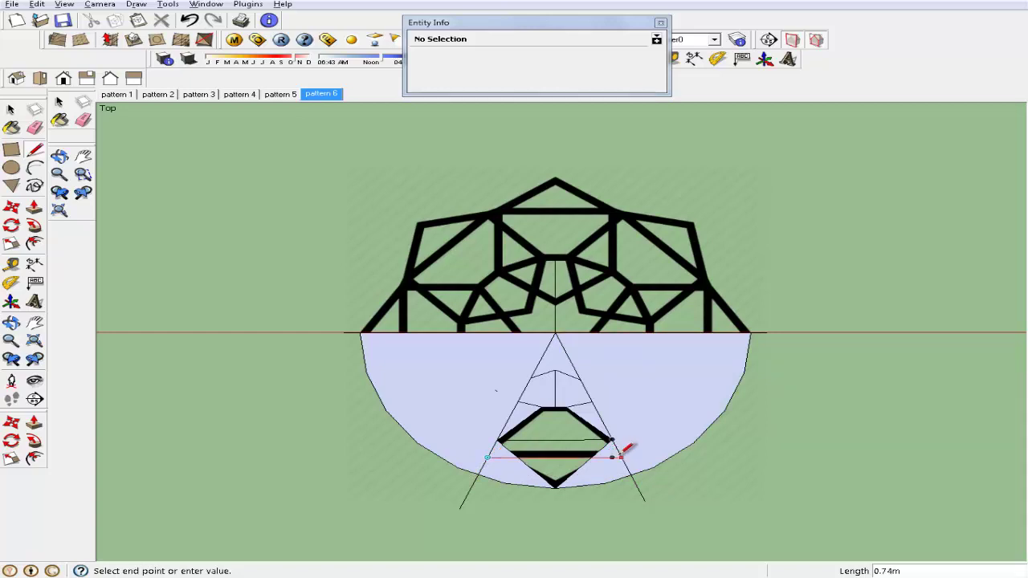
{"action": "left_click", "coordinate": [623, 458]}
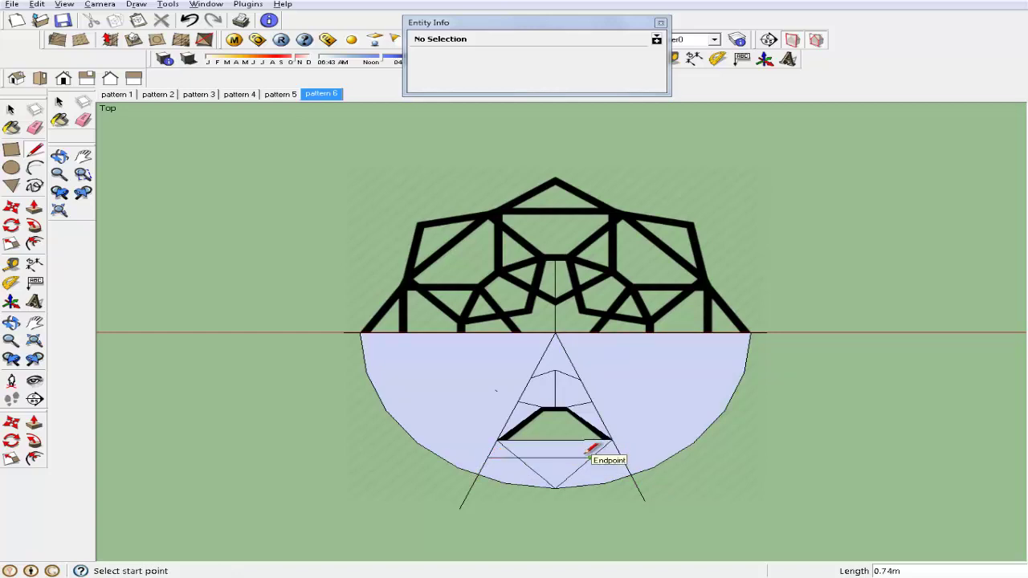
- Erase the trapezoid's old bottom edge, corner stubs, and extensions below the arc
{"action": "key", "text": "e"}
{"action": "left_click", "coordinate": [557, 439]}
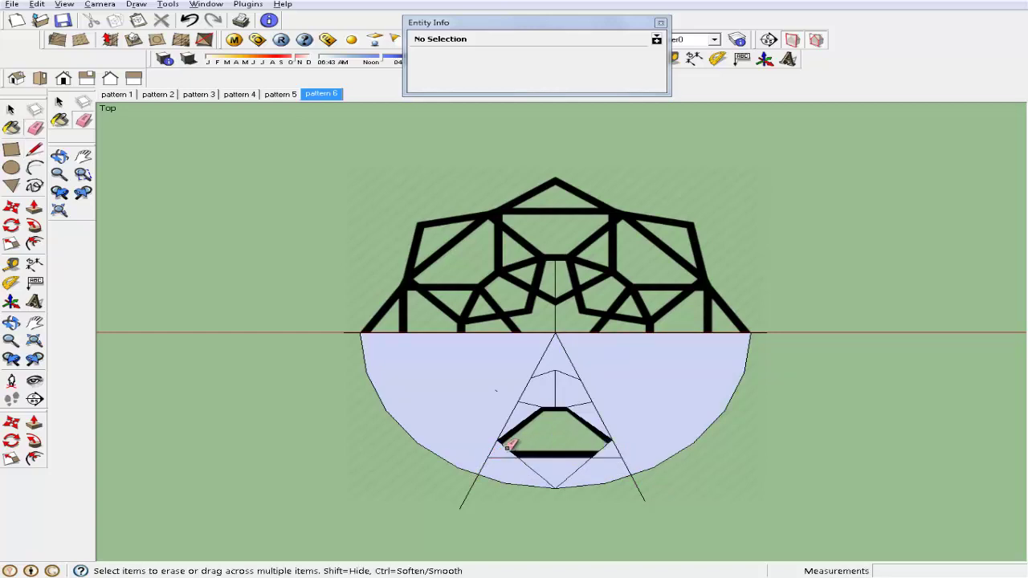
{"action": "left_click", "coordinate": [508, 446]}
{"action": "left_click", "coordinate": [615, 448]}
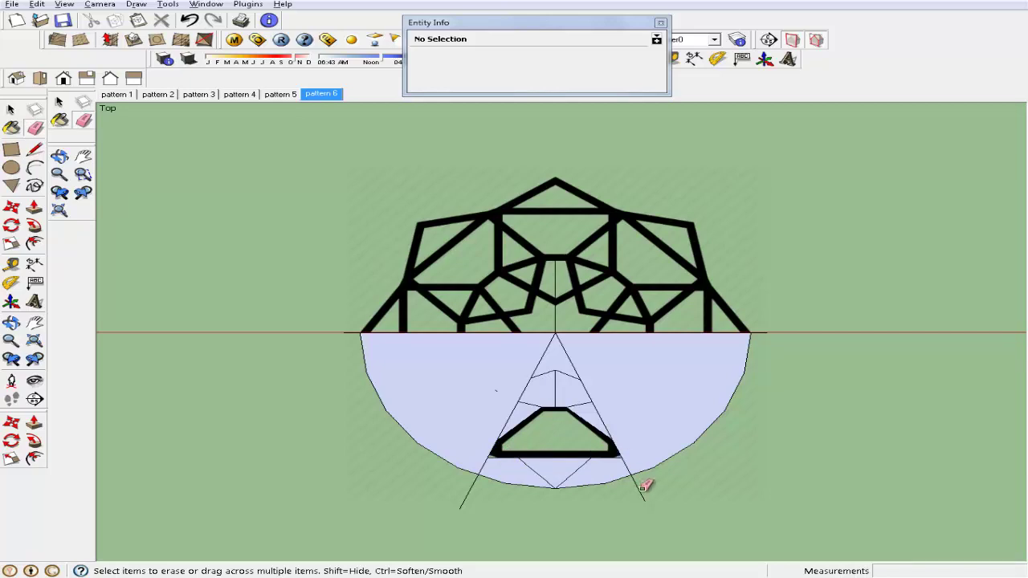
{"action": "left_click", "coordinate": [641, 490]}
{"action": "left_click", "coordinate": [471, 491]}
{"action": "left_click", "coordinate": [549, 473]}
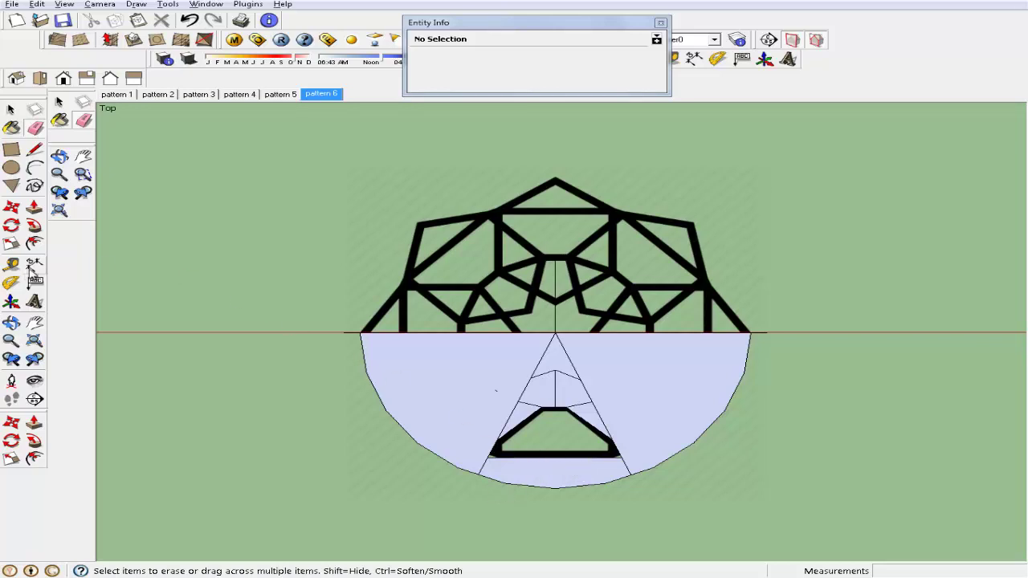
- Connect the triangle's lower endpoints to the arc's bottom point with two lines
{"action": "left_click", "coordinate": [34, 150]}
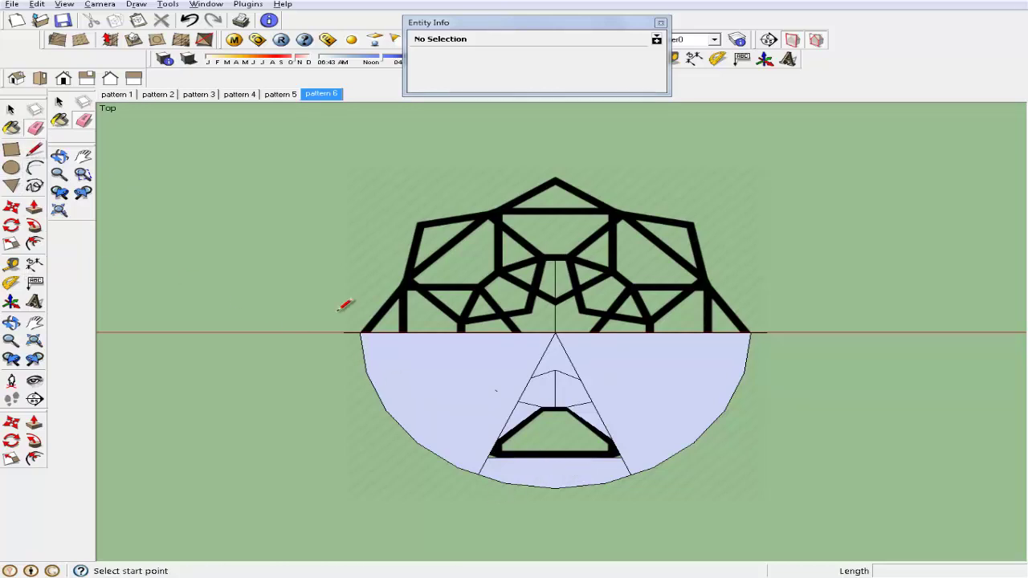
{"action": "left_click", "coordinate": [487, 458]}
{"action": "left_click", "coordinate": [555, 488]}
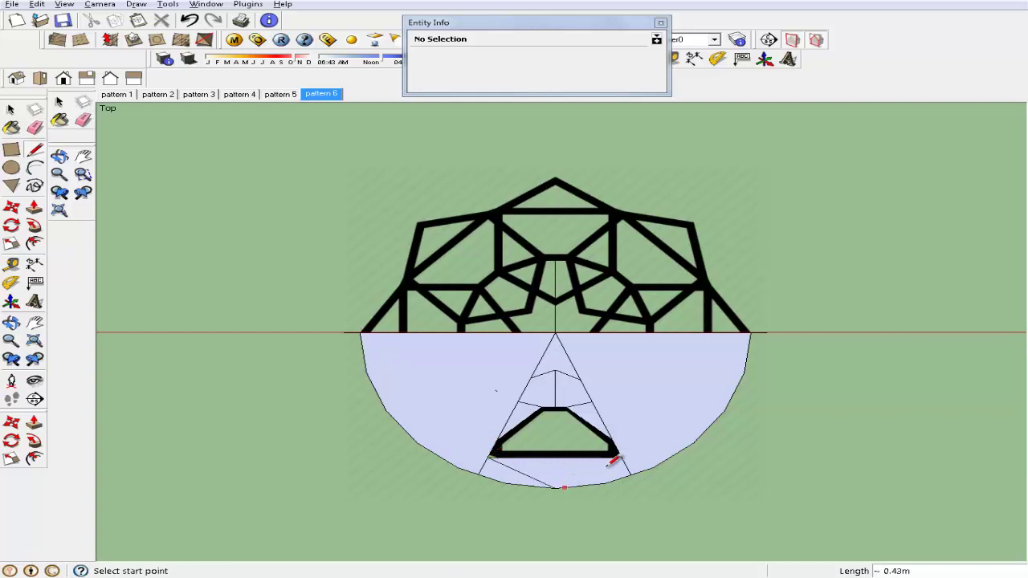
{"action": "left_click", "coordinate": [554, 488]}
{"action": "left_click", "coordinate": [621, 457]}
{"action": "left_click", "coordinate": [555, 408]}
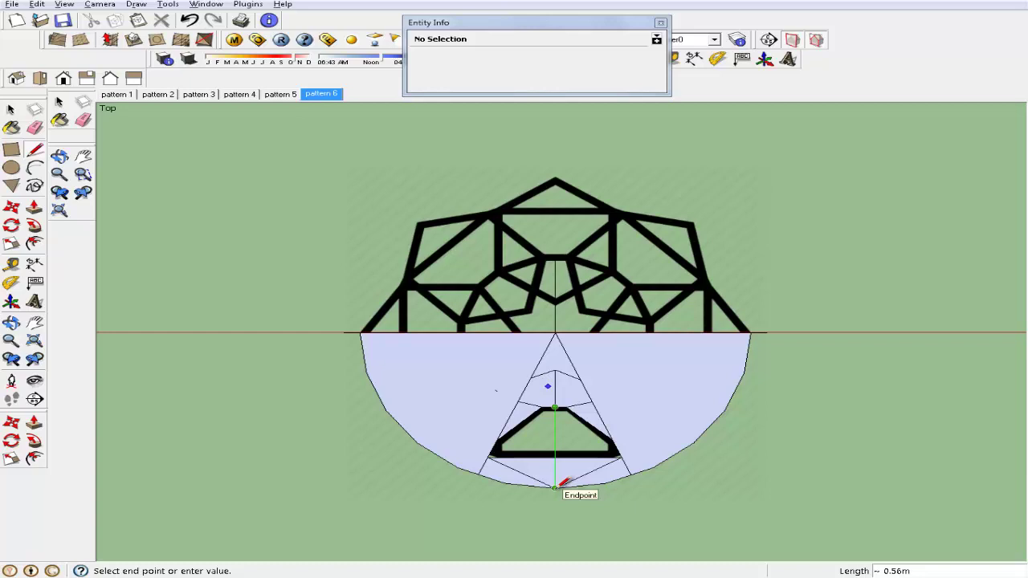
{"action": "key", "text": "Escape"}
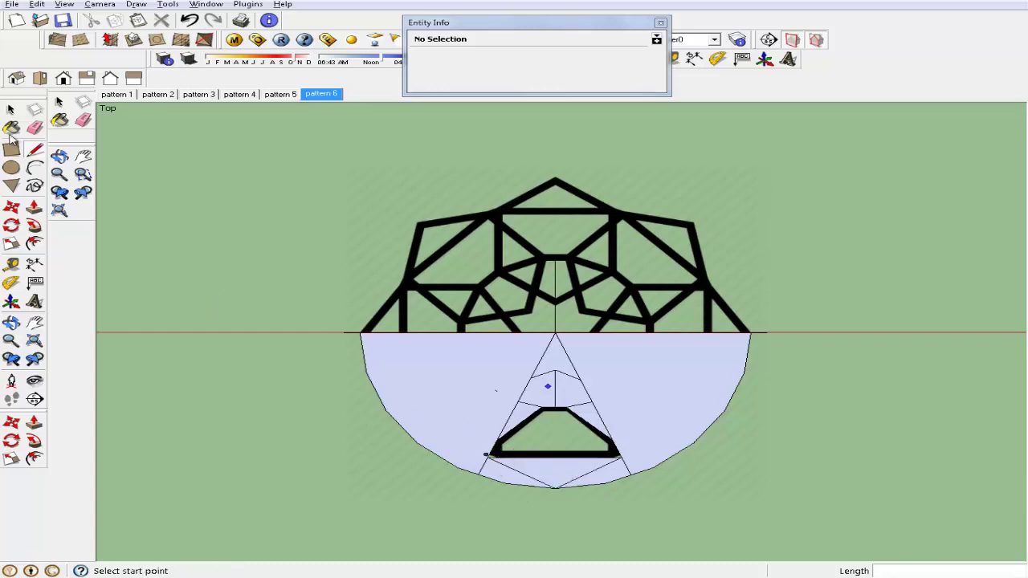
- Zoom in and draw short vertical edges down from the trapezoid's two lower corners
{"action": "scroll", "coordinate": [495, 464], "scroll_direction": "up", "scroll_amount": 2}
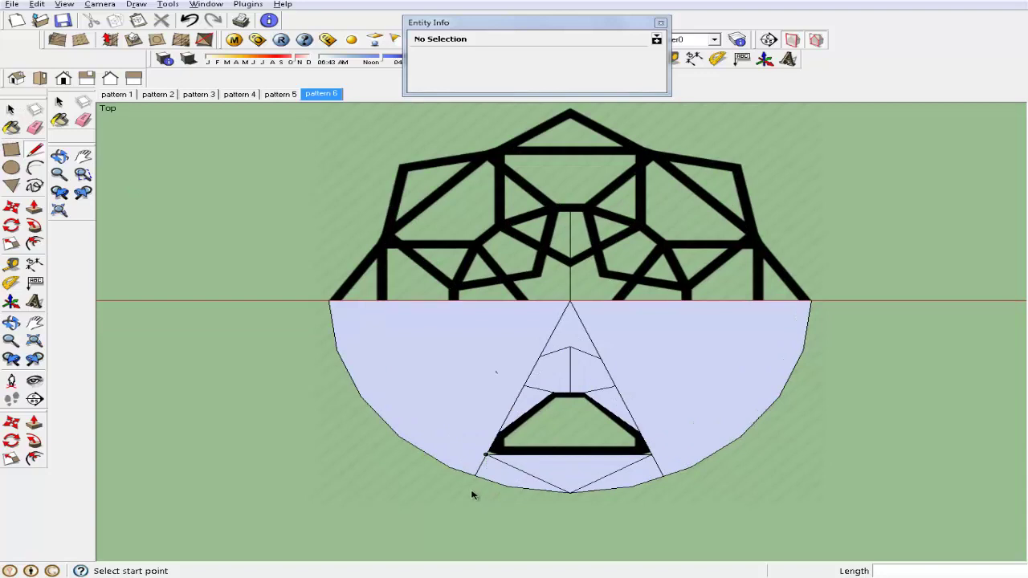
{"action": "scroll", "coordinate": [474, 493], "scroll_direction": "up", "scroll_amount": 1}
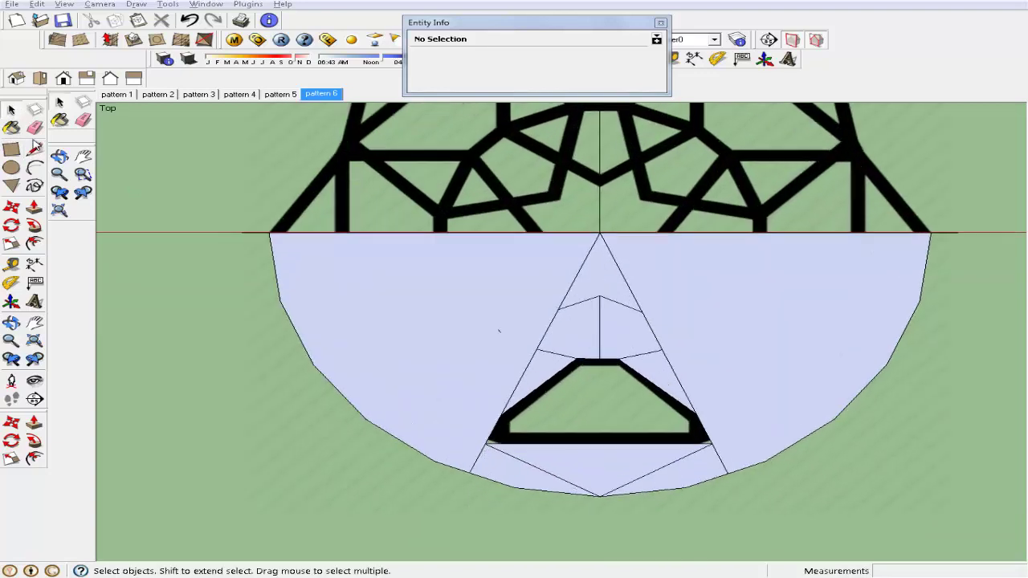
{"action": "key", "text": "l"}
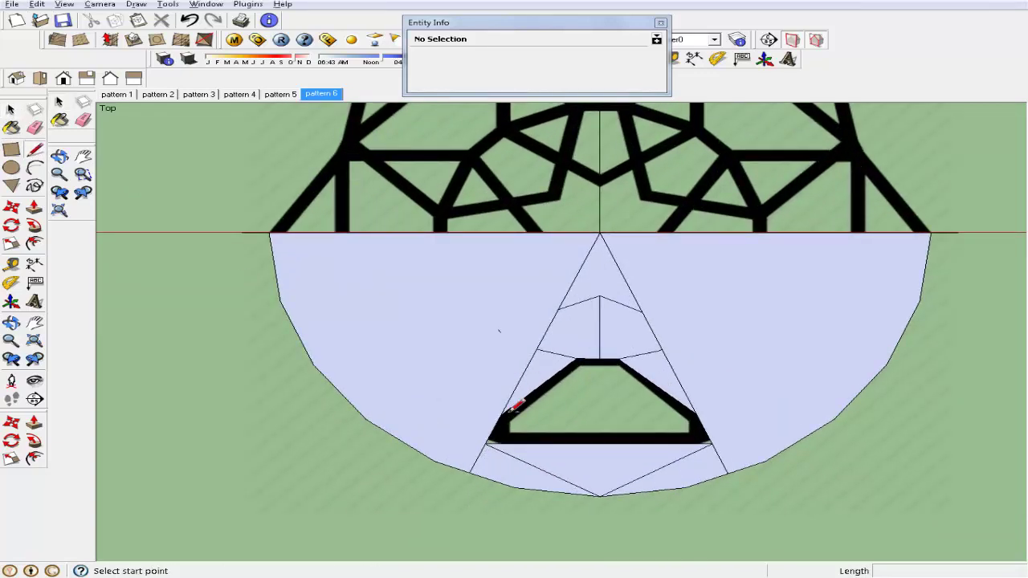
{"action": "left_click", "coordinate": [500, 416]}
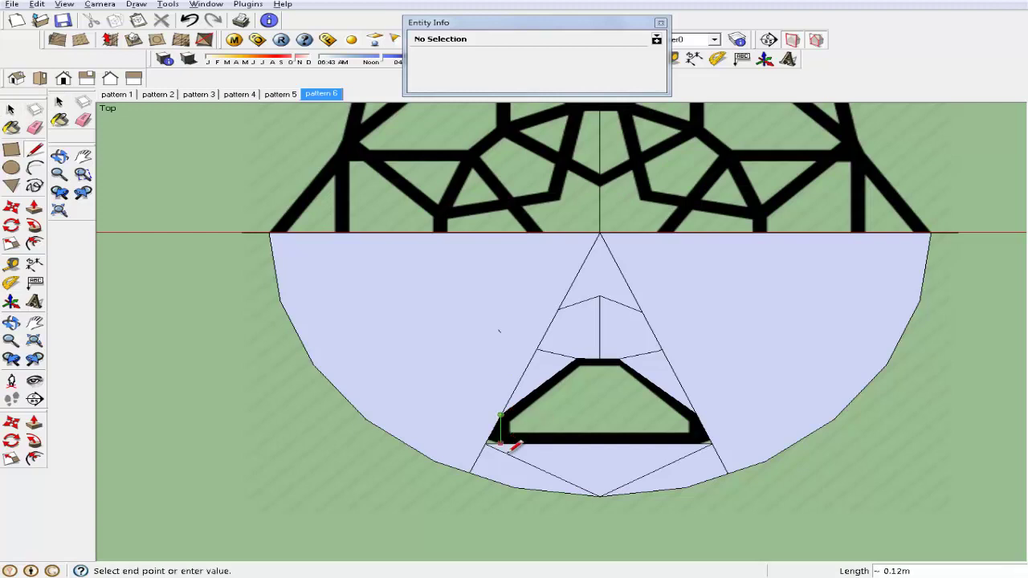
{"action": "left_click", "coordinate": [500, 443]}
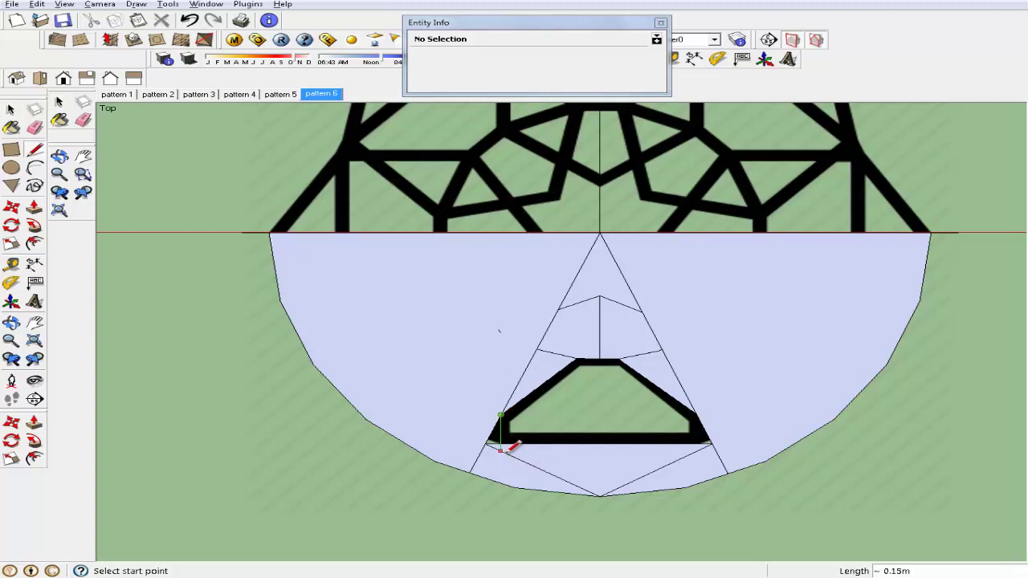
{"action": "left_click", "coordinate": [697, 415]}
{"action": "left_click", "coordinate": [696, 452]}
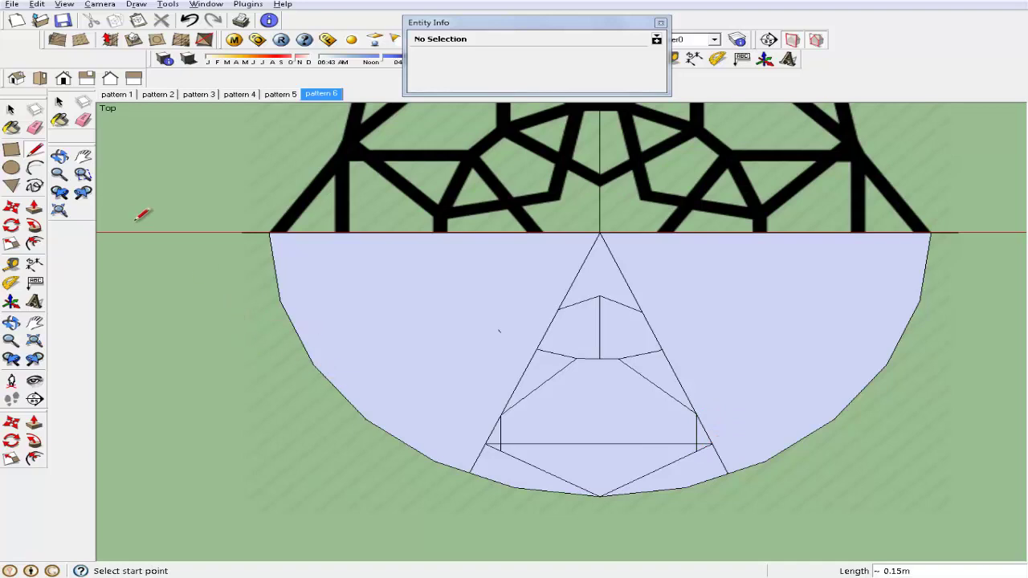
{"action": "left_click", "coordinate": [35, 128]}
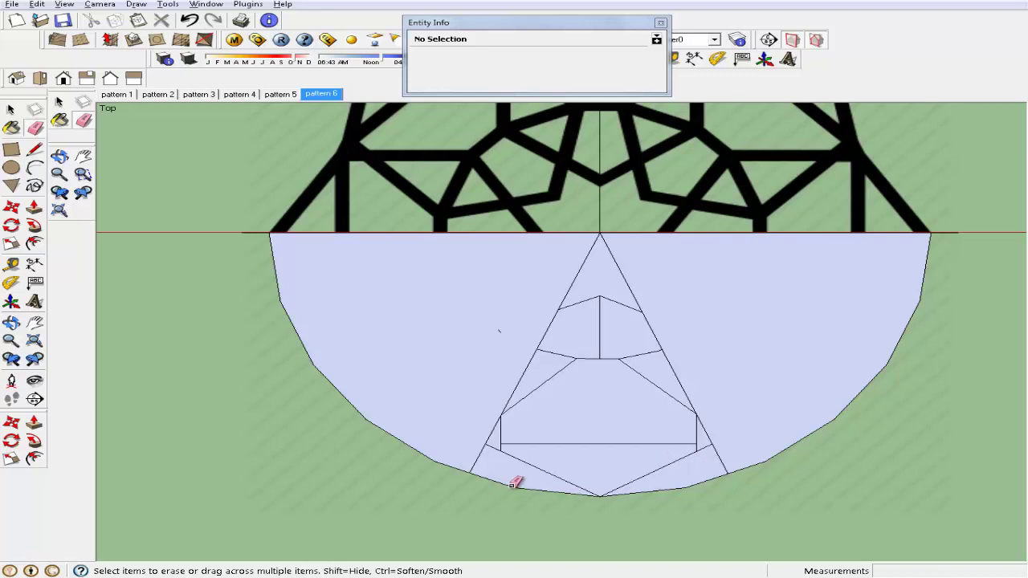
- Erase the lower arcs and the half-disc's edges, then zoom back out
{"action": "left_click", "coordinate": [513, 483]}
{"action": "left_click", "coordinate": [672, 485]}
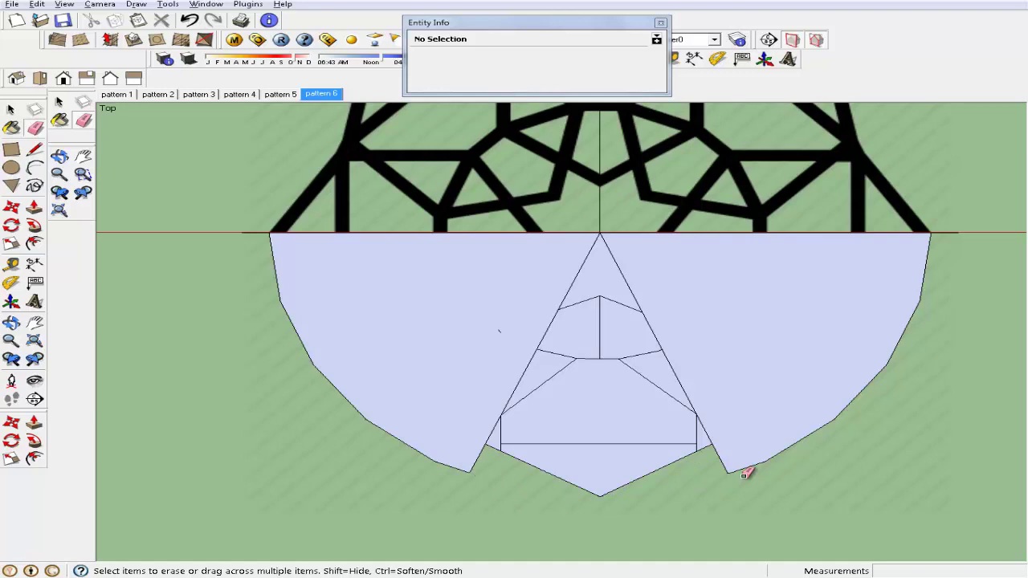
{"action": "left_click_drag", "start_coordinate": [790, 444], "coordinate": [788, 230]}
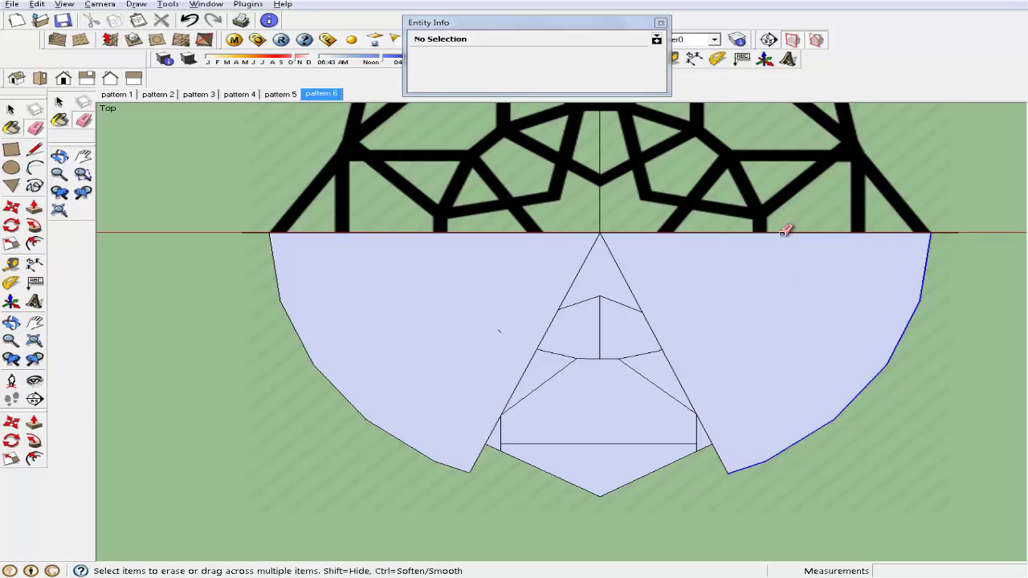
{"action": "left_click", "coordinate": [299, 233]}
{"action": "mouse_move", "coordinate": [288, 303]}
{"action": "left_mouse_down"}
{"action": "mouse_move", "coordinate": [374, 413]}
{"action": "mouse_move", "coordinate": [470, 469]}
{"action": "left_mouse_up"}
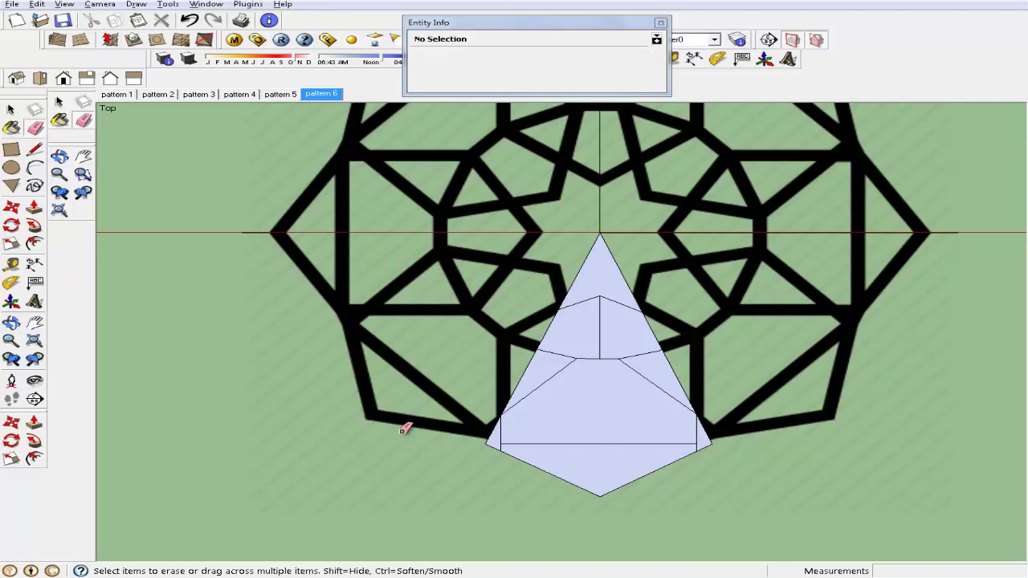
{"action": "scroll", "coordinate": [416, 374], "scroll_direction": "down", "scroll_amount": 2}
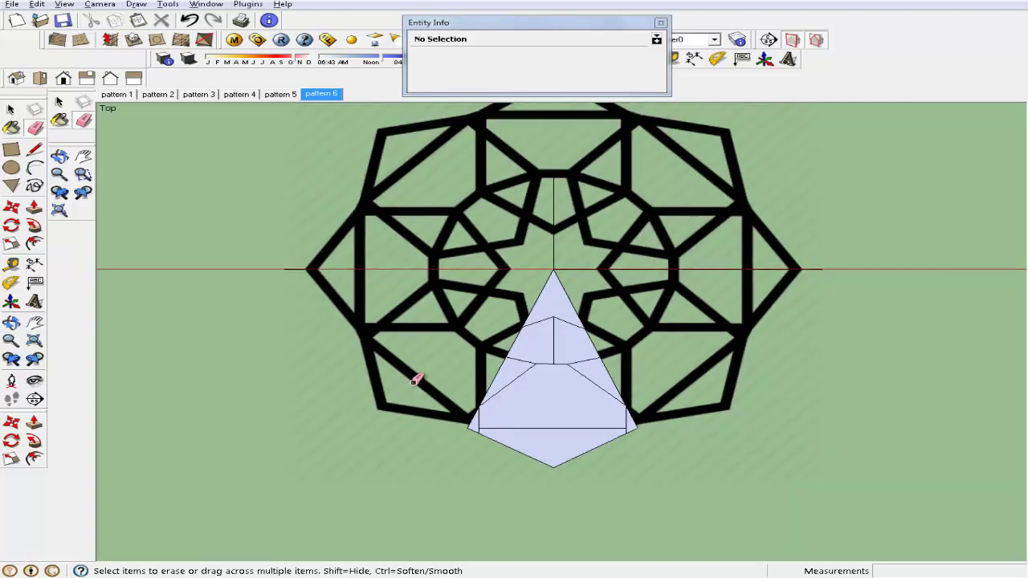
{"action": "scroll", "coordinate": [415, 376], "scroll_direction": "down", "scroll_amount": 1}
{"action": "scroll", "coordinate": [416, 380], "scroll_direction": "down", "scroll_amount": 1}
{"action": "scroll", "coordinate": [416, 377], "scroll_direction": "up", "scroll_amount": 1}
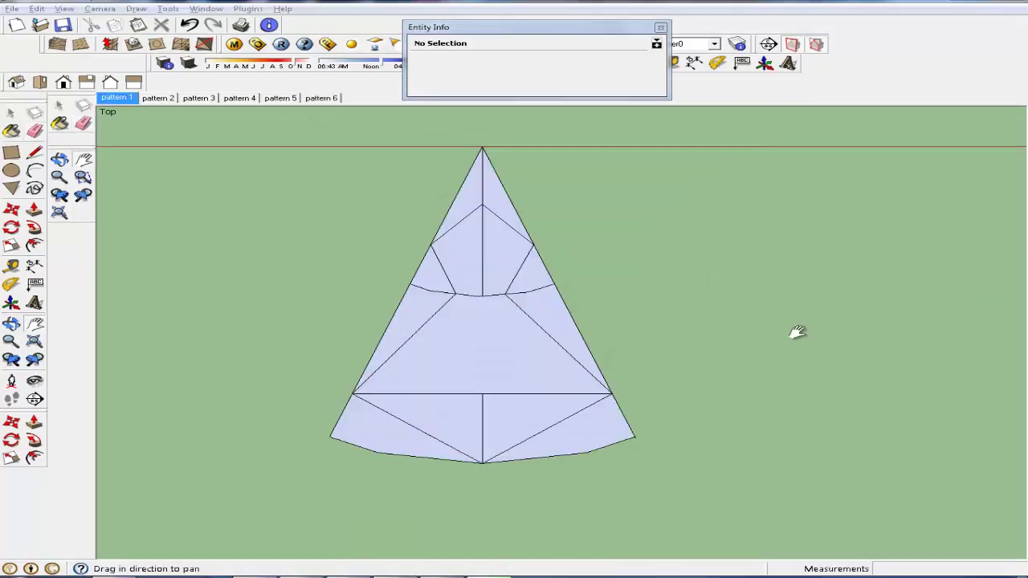
- Make the segment geometry a component named 'pattern', replacing the existing definition
{"action": "key", "text": "space"}
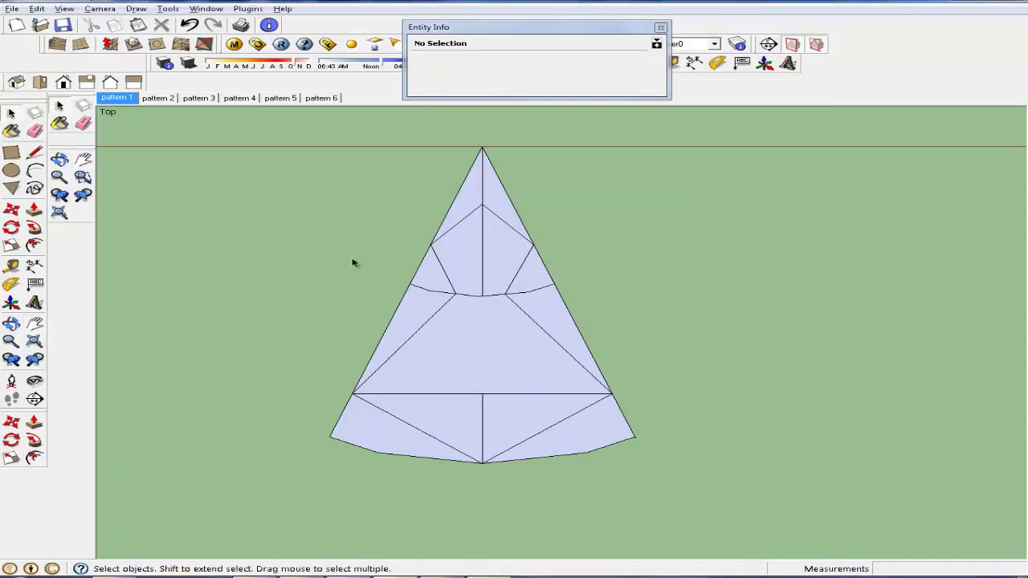
{"action": "left_click", "coordinate": [514, 275]}
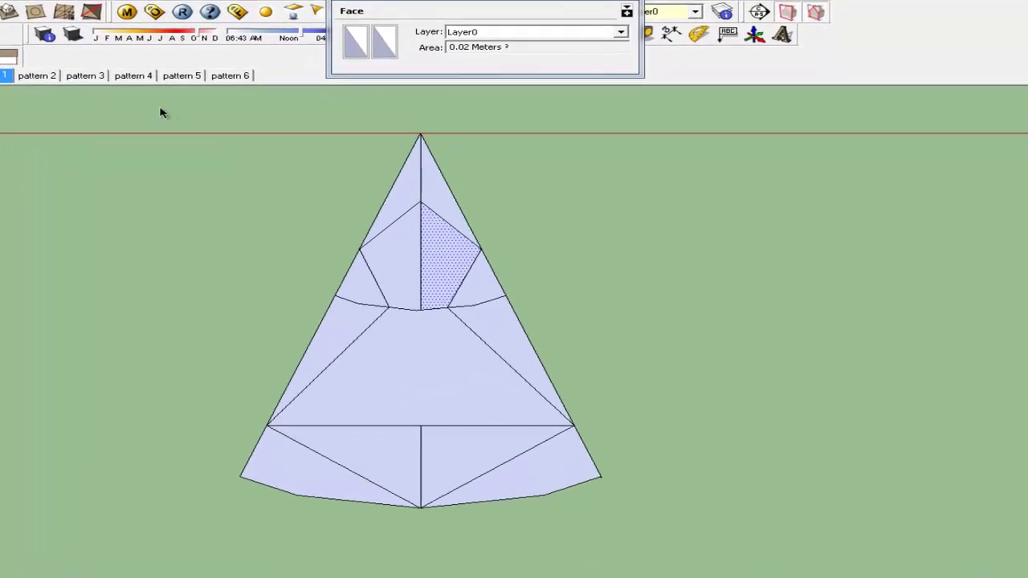
{"action": "triple_click", "coordinate": [474, 442]}
{"action": "right_click", "coordinate": [476, 441]}
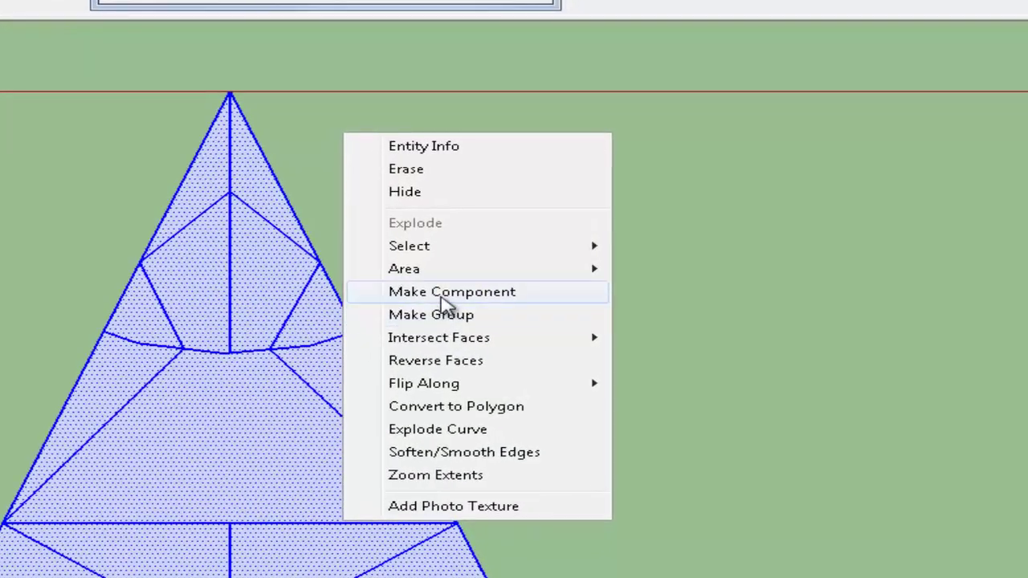
{"action": "left_click", "coordinate": [441, 299]}
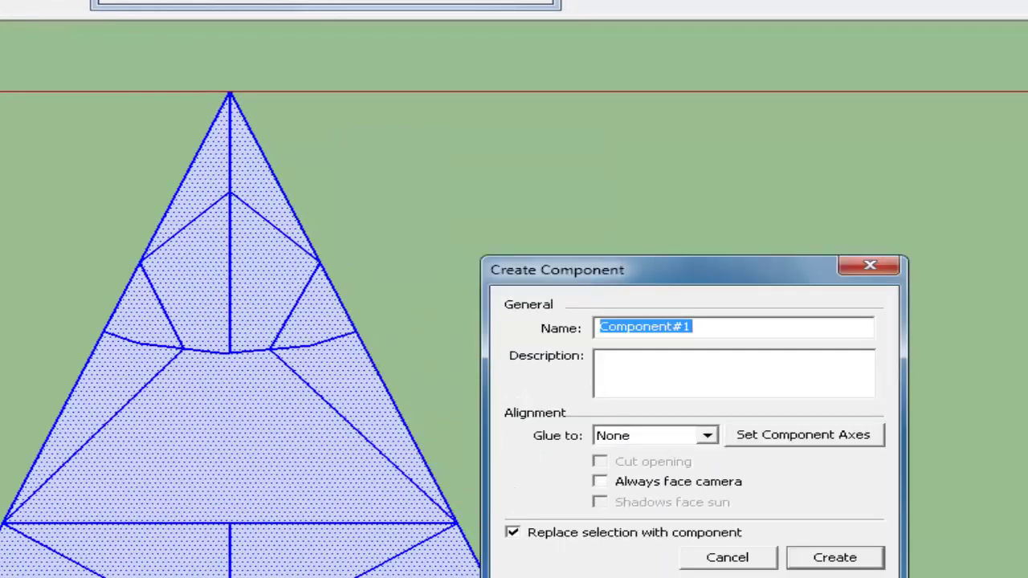
{"action": "type", "text": "pattern"}
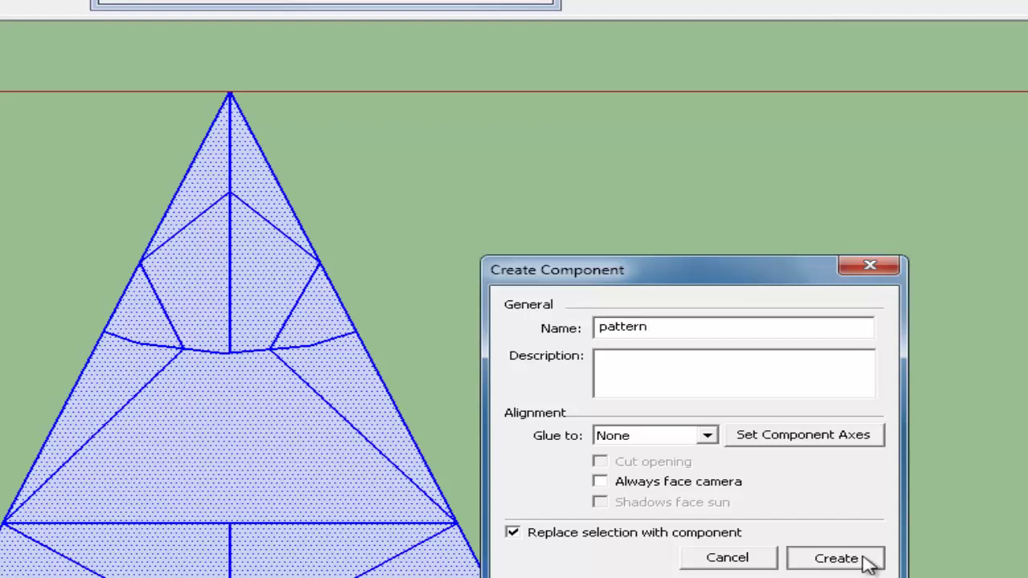
{"action": "left_click", "coordinate": [866, 560]}
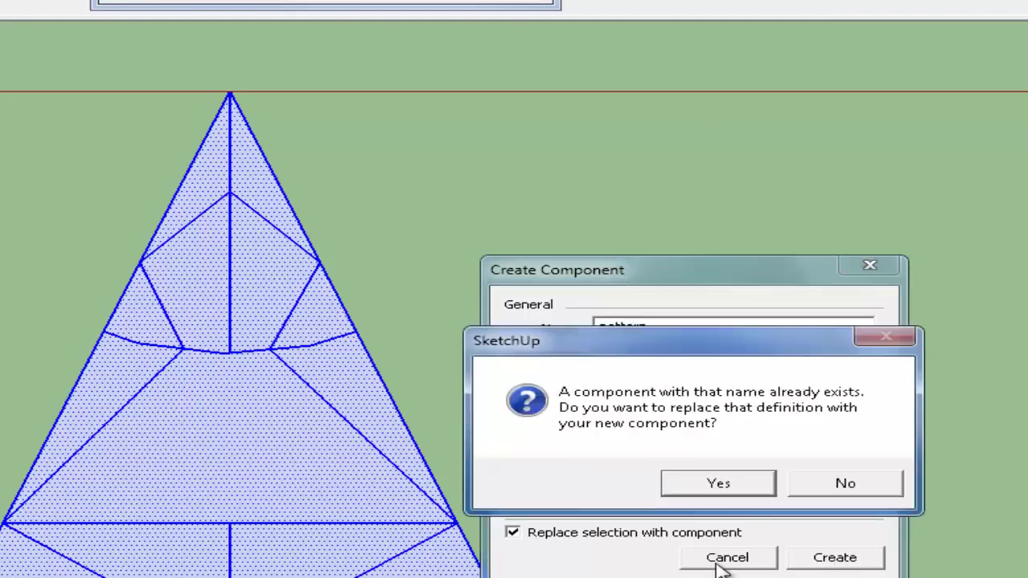
{"action": "left_click", "coordinate": [741, 487]}
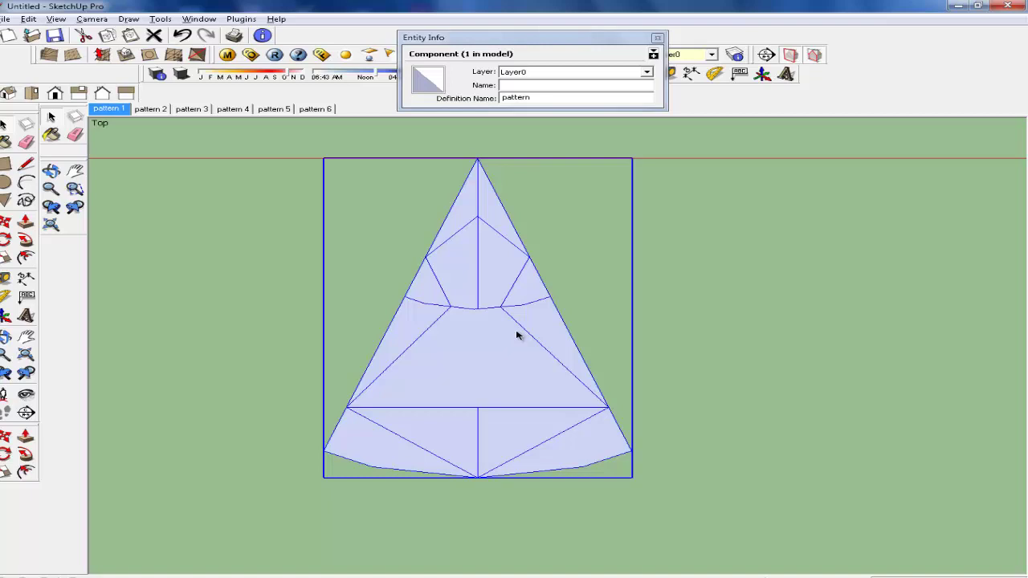
- Reselect the pattern component and bring up its context menu
{"action": "right_click", "coordinate": [518, 337]}
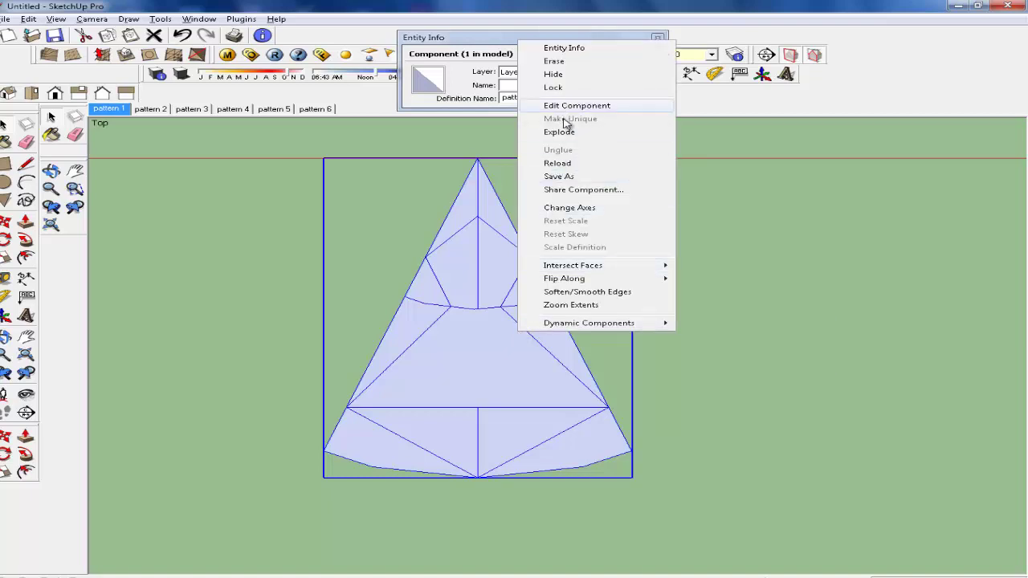
{"action": "left_click", "coordinate": [615, 374]}
{"action": "left_click", "coordinate": [593, 390]}
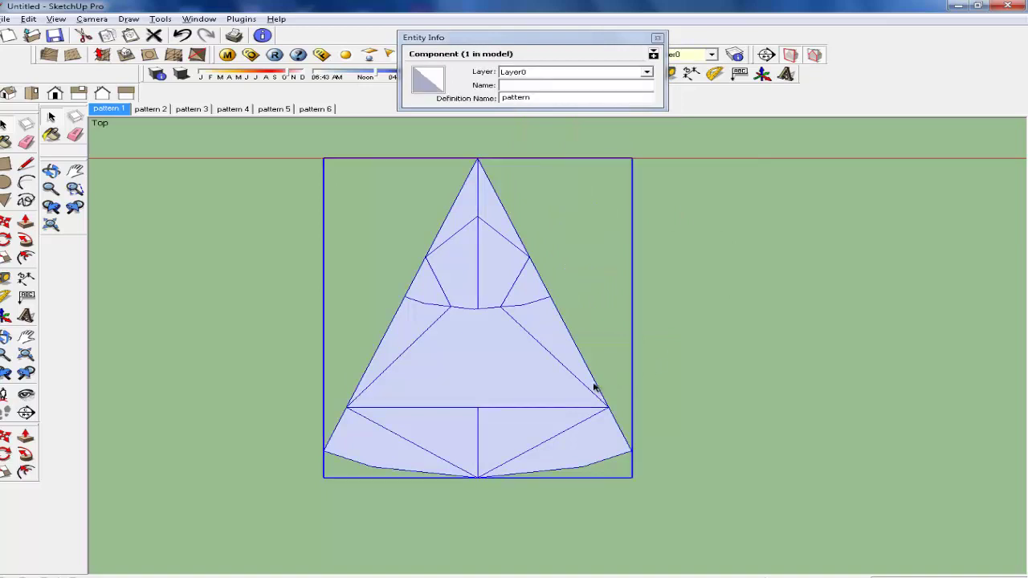
{"action": "left_click", "coordinate": [608, 474]}
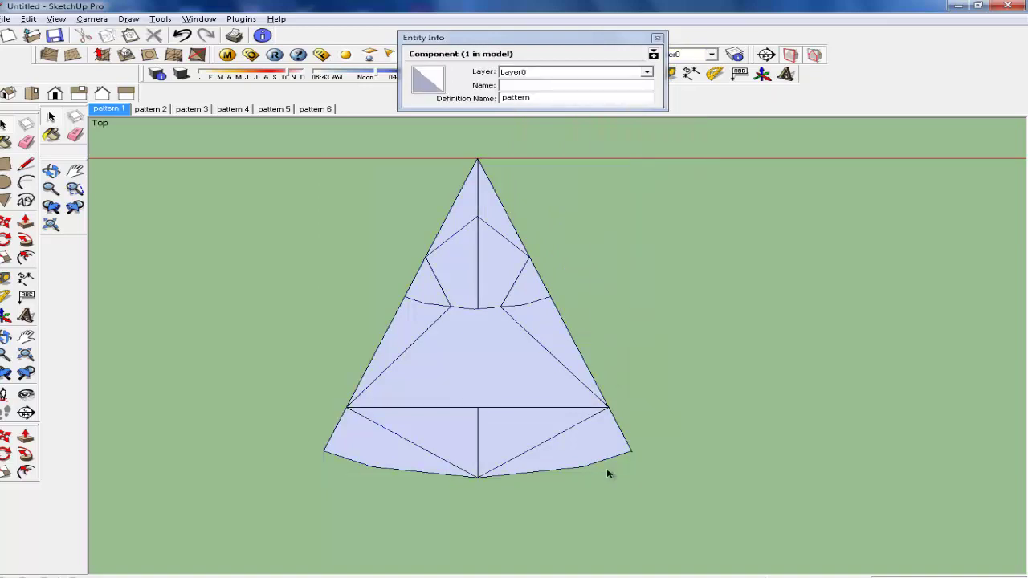
{"action": "left_click", "coordinate": [581, 434]}
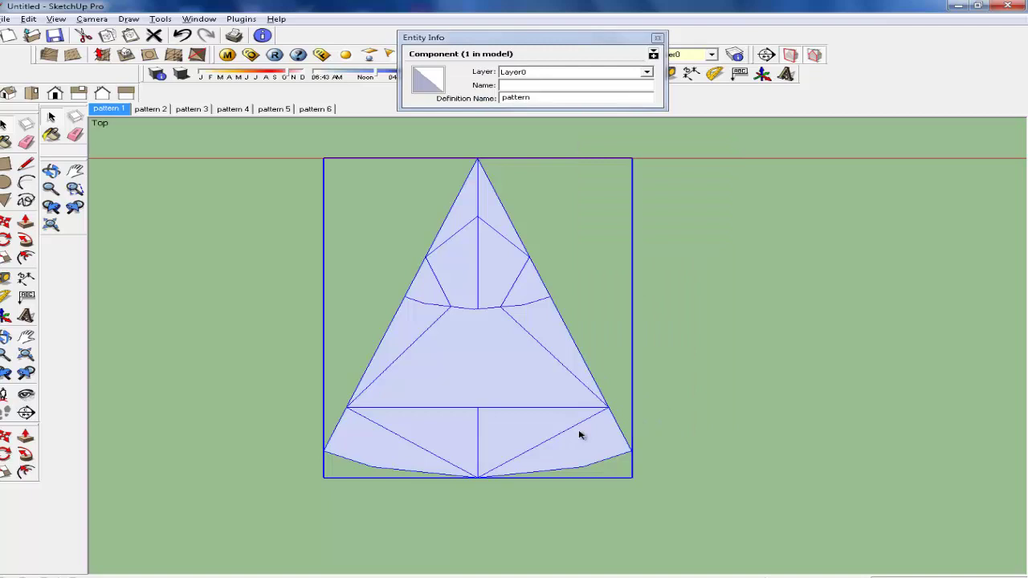
{"action": "right_click", "coordinate": [581, 435]}
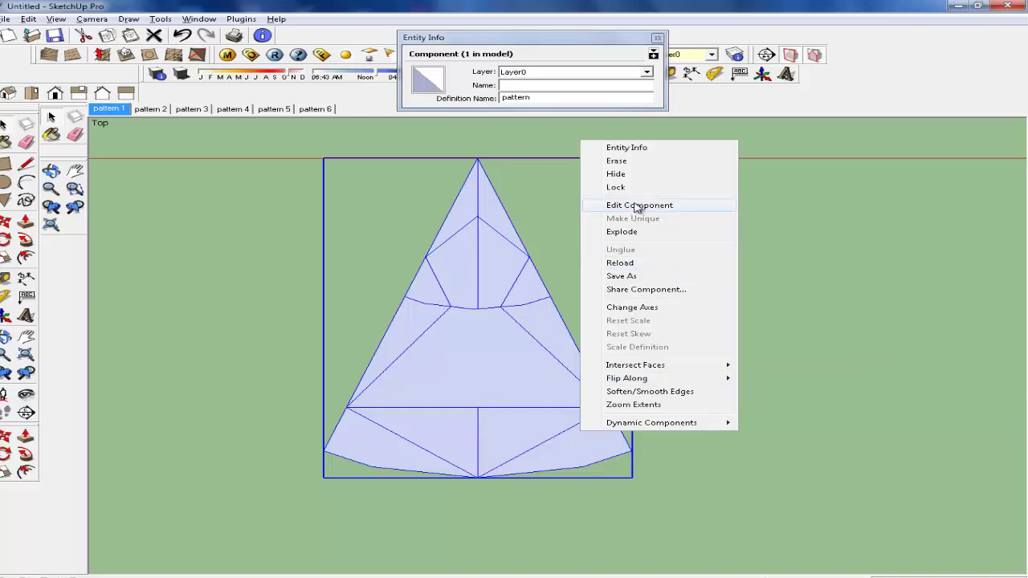
- Inside the pattern component, window-select all geometry and make it a group
{"action": "left_click", "coordinate": [637, 205]}
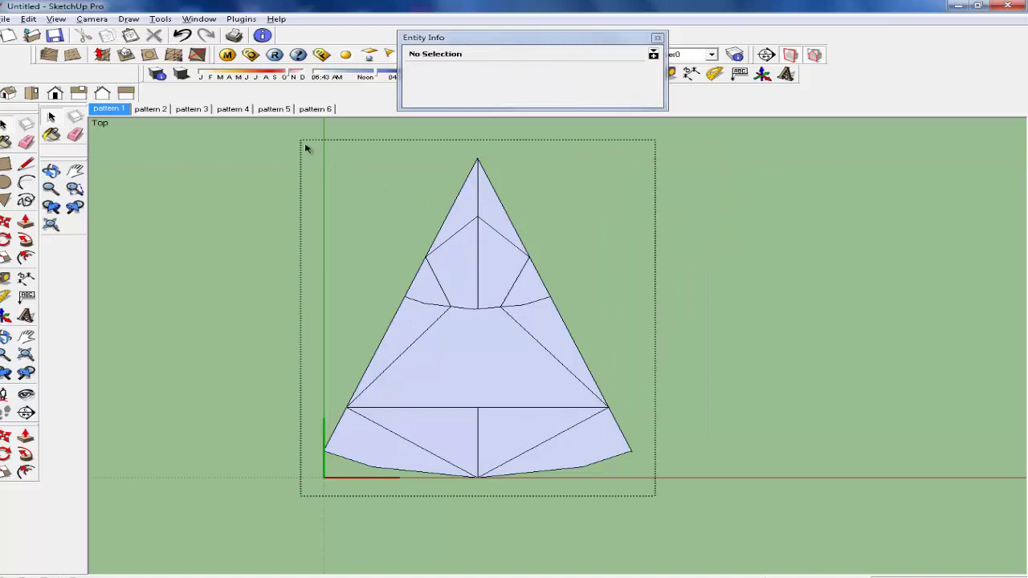
{"action": "left_click_drag", "start_coordinate": [306, 146], "coordinate": [645, 488]}
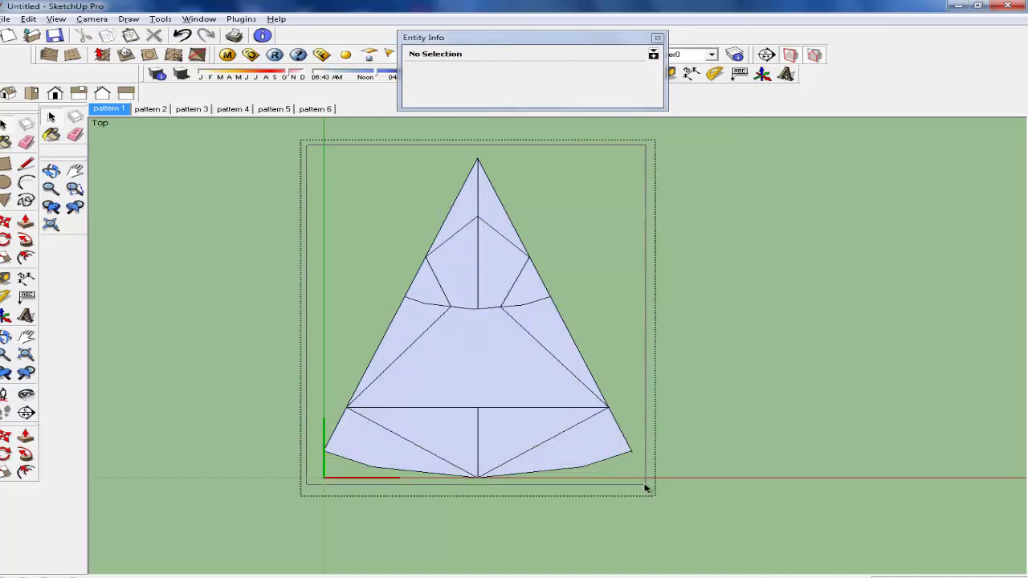
{"action": "right_click", "coordinate": [570, 409]}
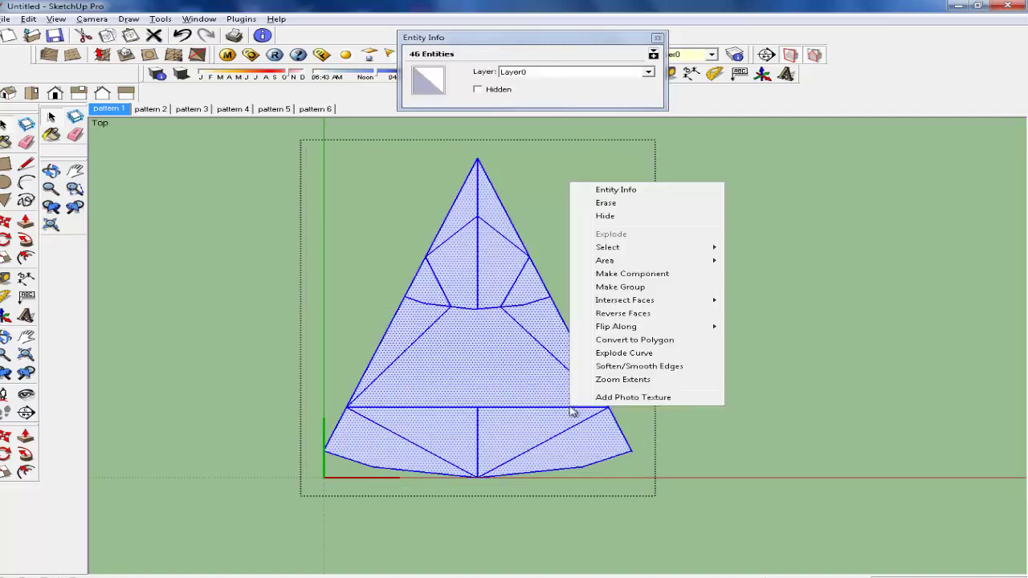
{"action": "left_click", "coordinate": [608, 287]}
{"action": "left_click", "coordinate": [721, 295]}
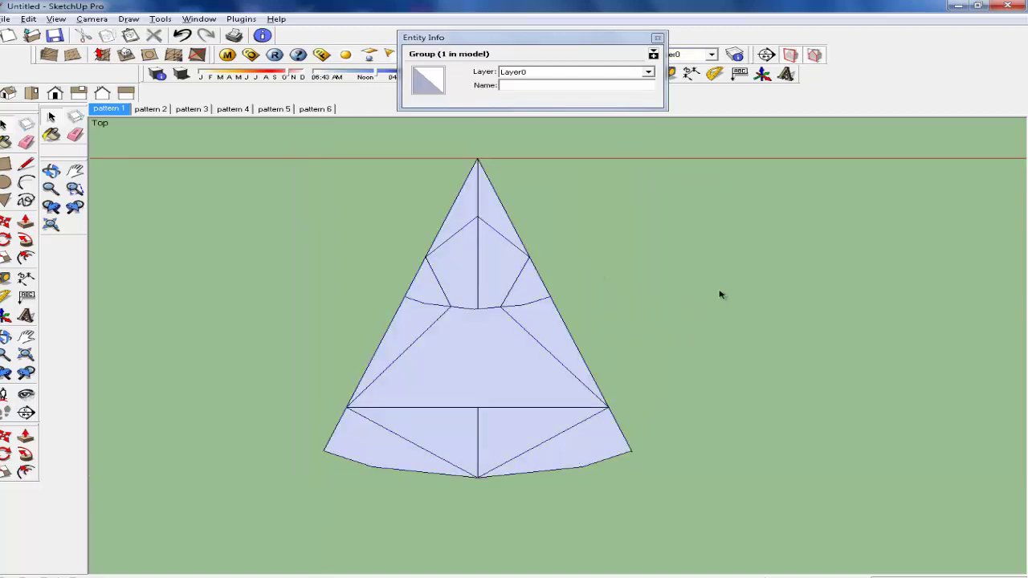
- Re-enter the pattern component and open the nested group for editing
{"action": "left_click", "coordinate": [494, 295]}
{"action": "right_click", "coordinate": [496, 299]}
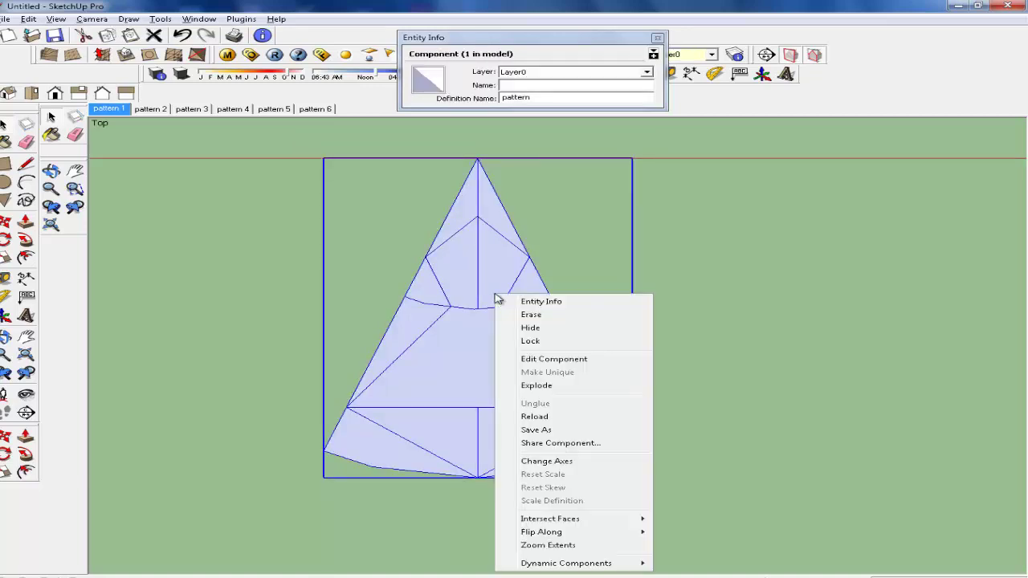
{"action": "left_click", "coordinate": [536, 364]}
{"action": "left_click", "coordinate": [538, 360]}
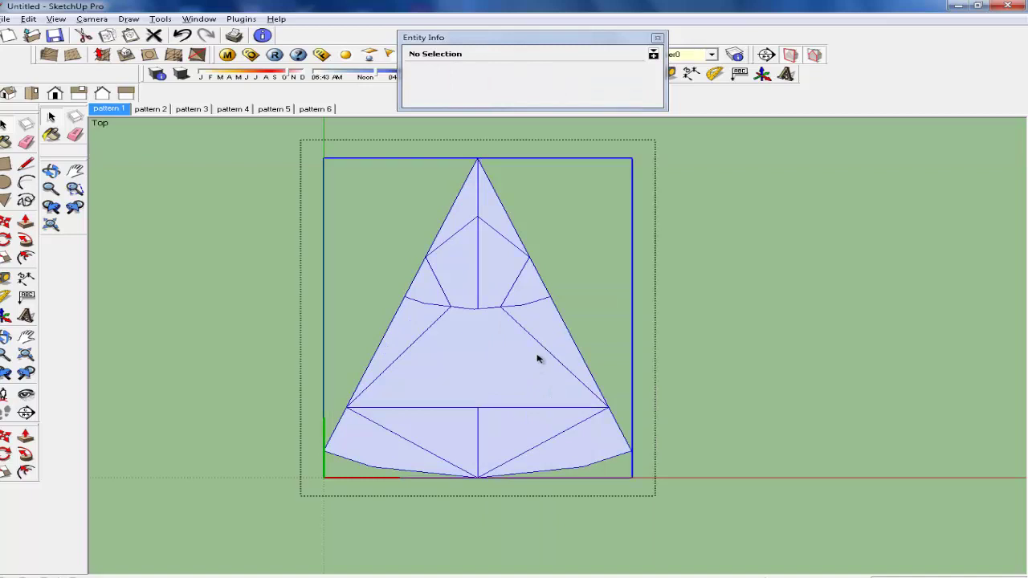
{"action": "right_click", "coordinate": [538, 359]}
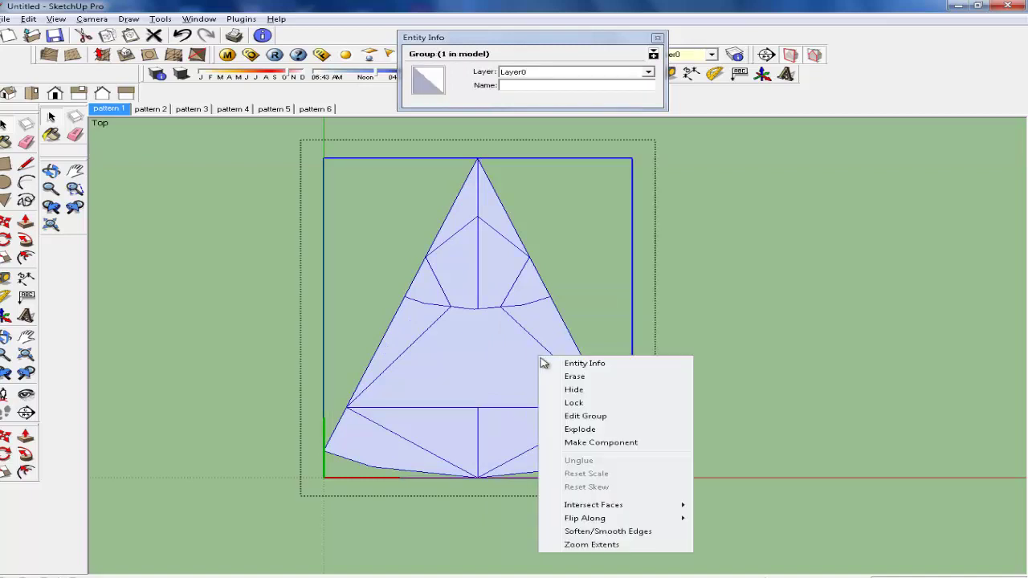
{"action": "left_click", "coordinate": [585, 412]}
{"action": "left_click", "coordinate": [503, 338]}
- Offset a narrow inset outline inside the lower-right face of the segment
{"action": "left_click", "coordinate": [579, 453]}
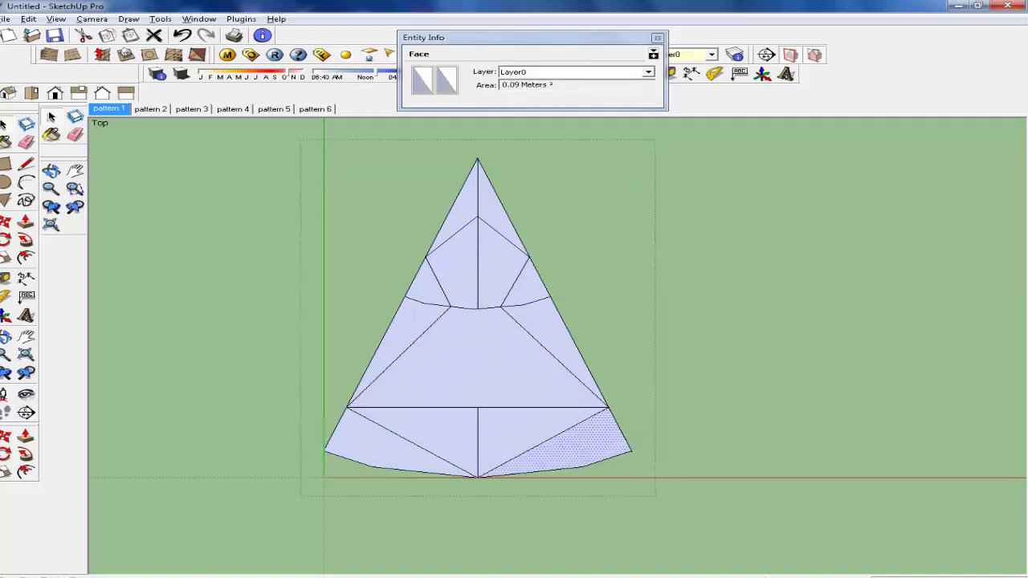
{"action": "left_click", "coordinate": [29, 258]}
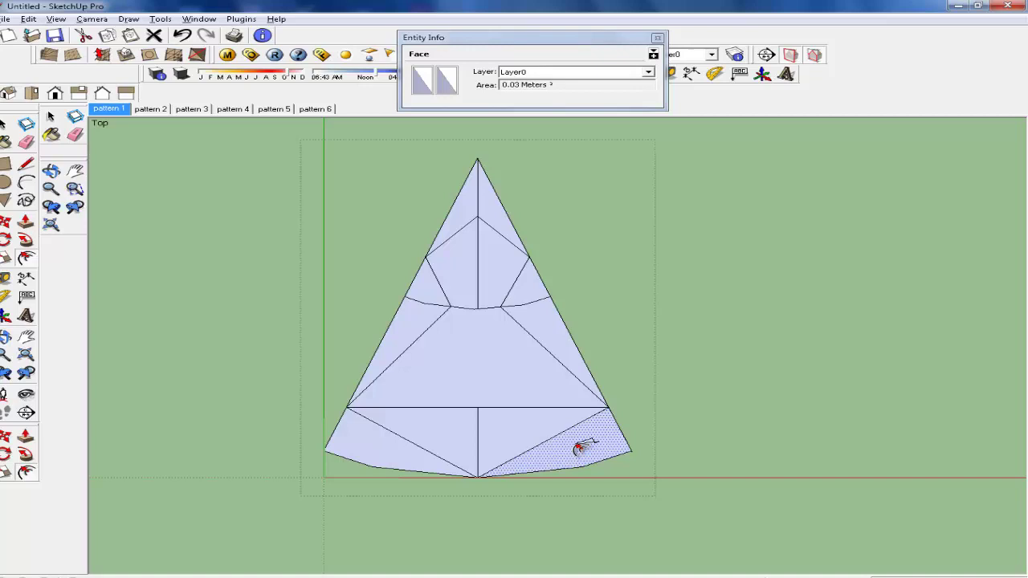
{"action": "left_click", "coordinate": [576, 448]}
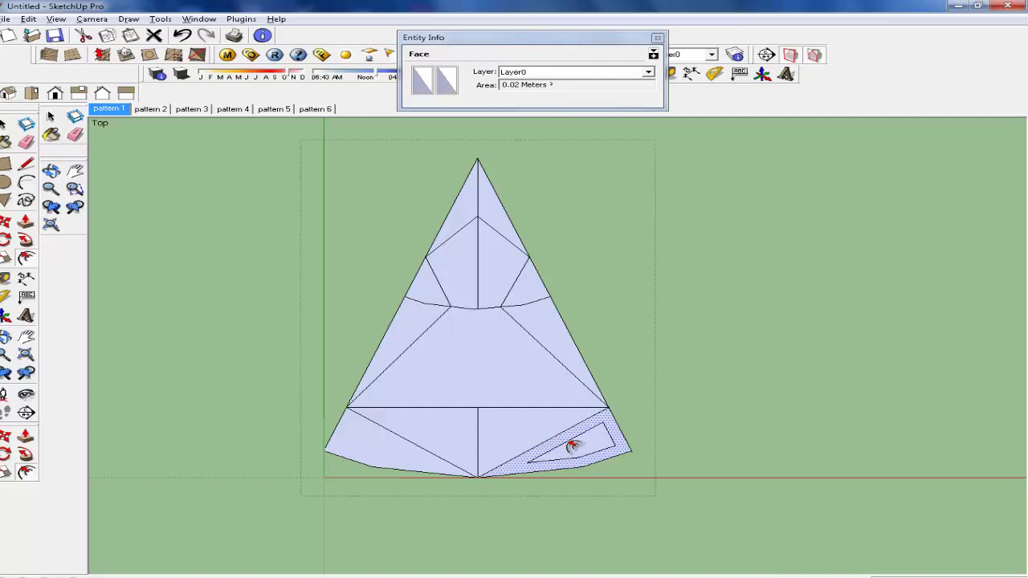
{"action": "double_click", "coordinate": [572, 447]}
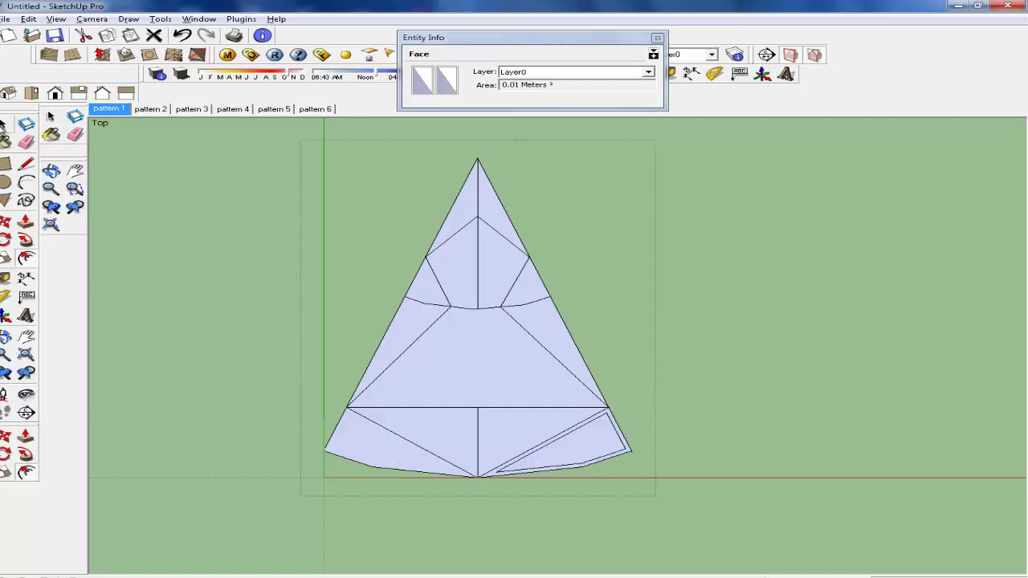
{"action": "left_click", "coordinate": [26, 257]}
{"action": "scroll", "coordinate": [407, 461], "scroll_direction": "up", "scroll_amount": 2}
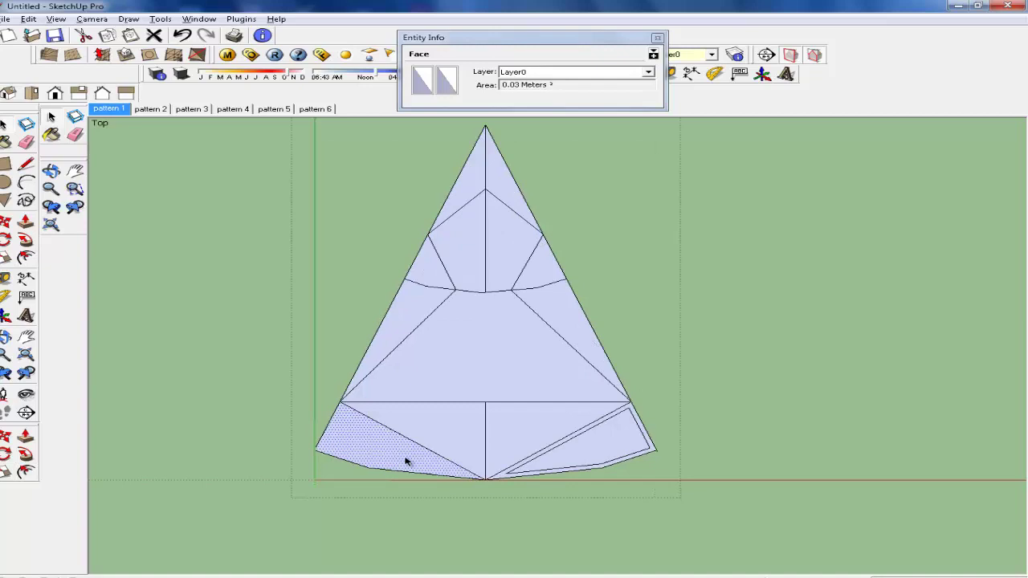
{"action": "scroll", "coordinate": [518, 349], "scroll_direction": "up", "scroll_amount": 3}
{"action": "left_click", "coordinate": [58, 106]}
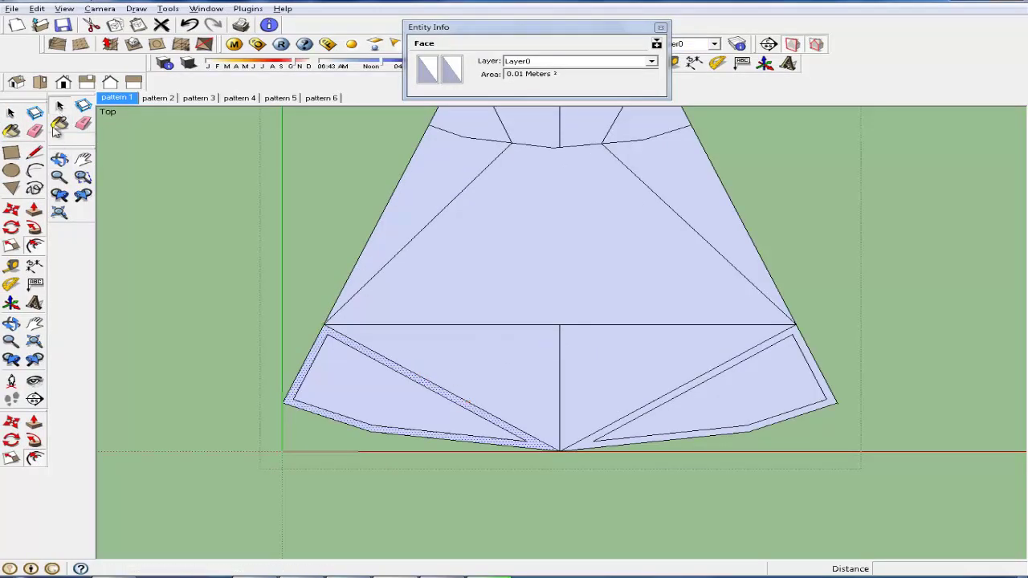
- Offset a narrow inset outline inside the triangular face left of centre
{"action": "left_click", "coordinate": [426, 356]}
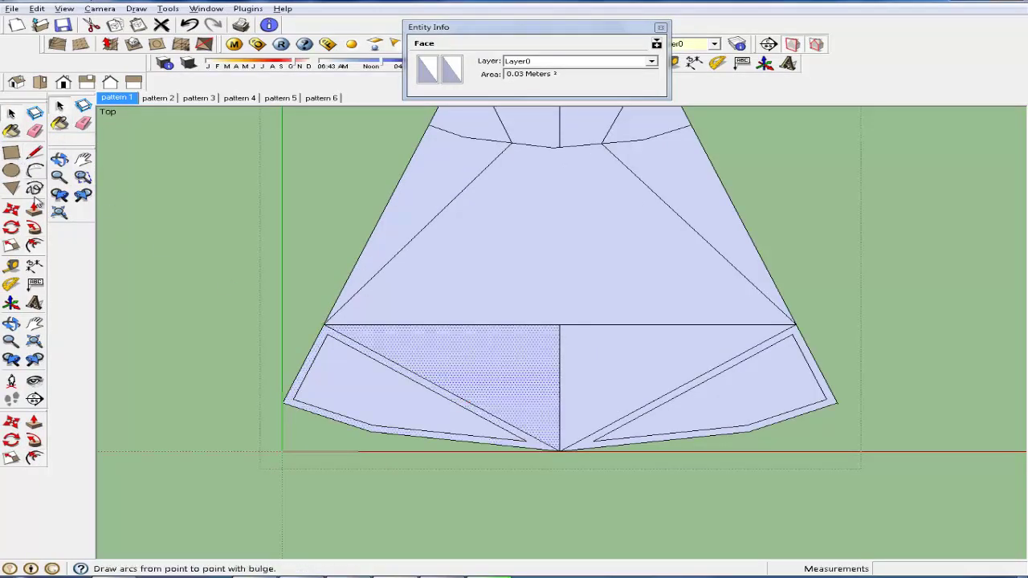
{"action": "left_click", "coordinate": [34, 246]}
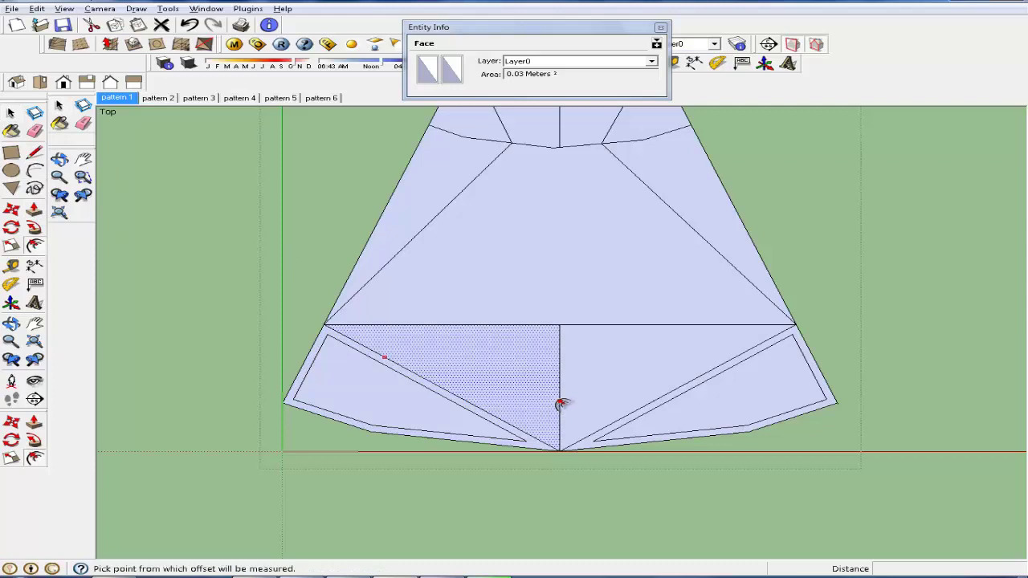
{"action": "left_click", "coordinate": [482, 367]}
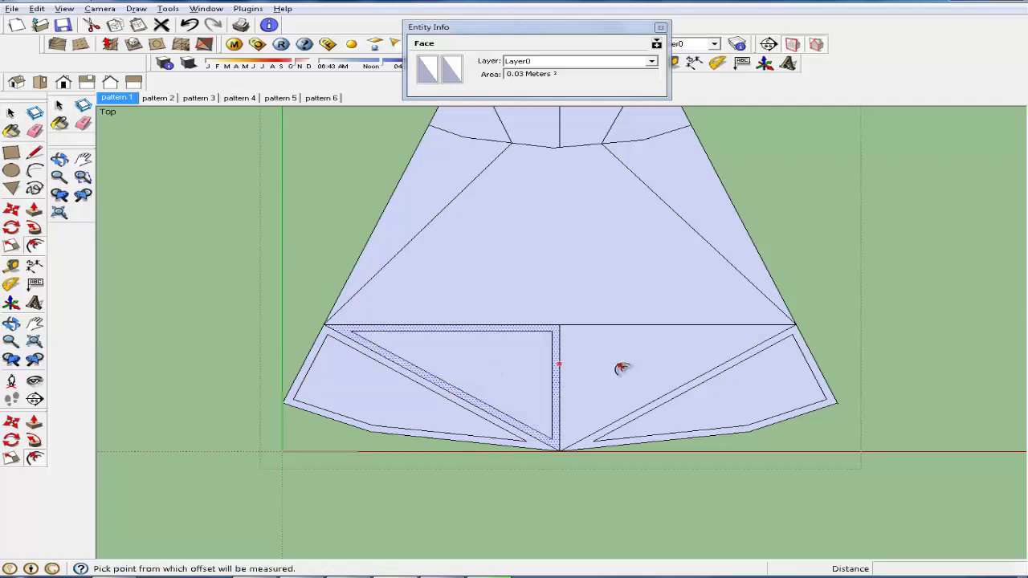
{"action": "left_click", "coordinate": [572, 363]}
{"action": "key", "text": "Escape"}
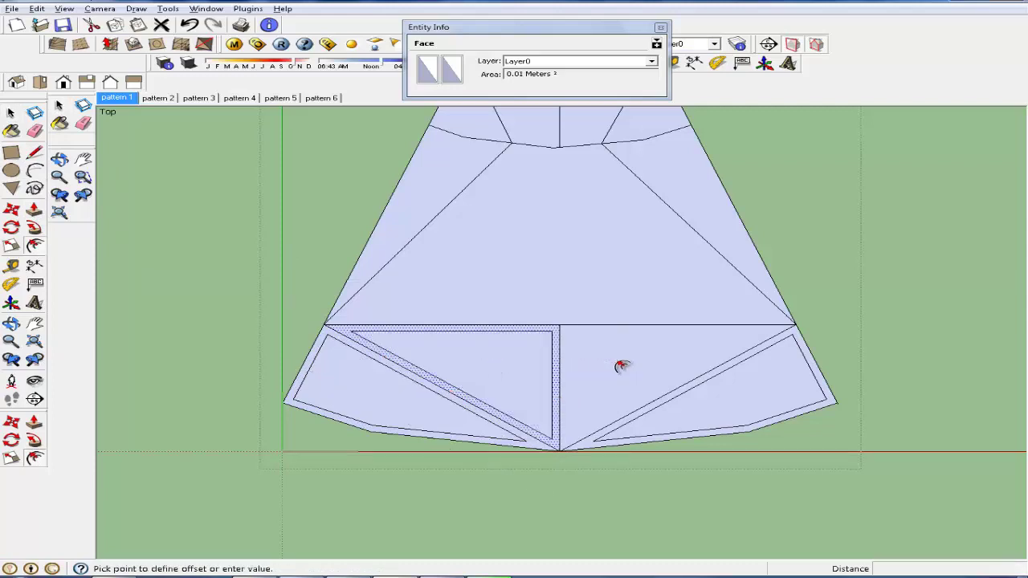
{"action": "key", "text": "space"}
- Select the central triangle, side faces and top face, and inset outlines inside them
{"action": "left_click", "coordinate": [631, 386]}
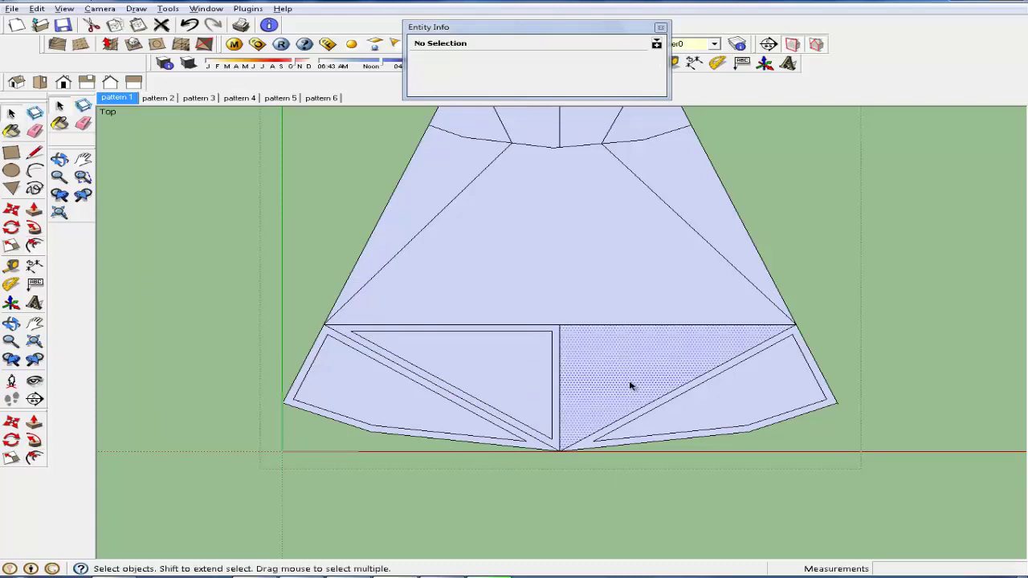
{"action": "left_click", "coordinate": [594, 286], "text": "ctrl"}
{"action": "left_click", "coordinate": [688, 206], "text": "ctrl"}
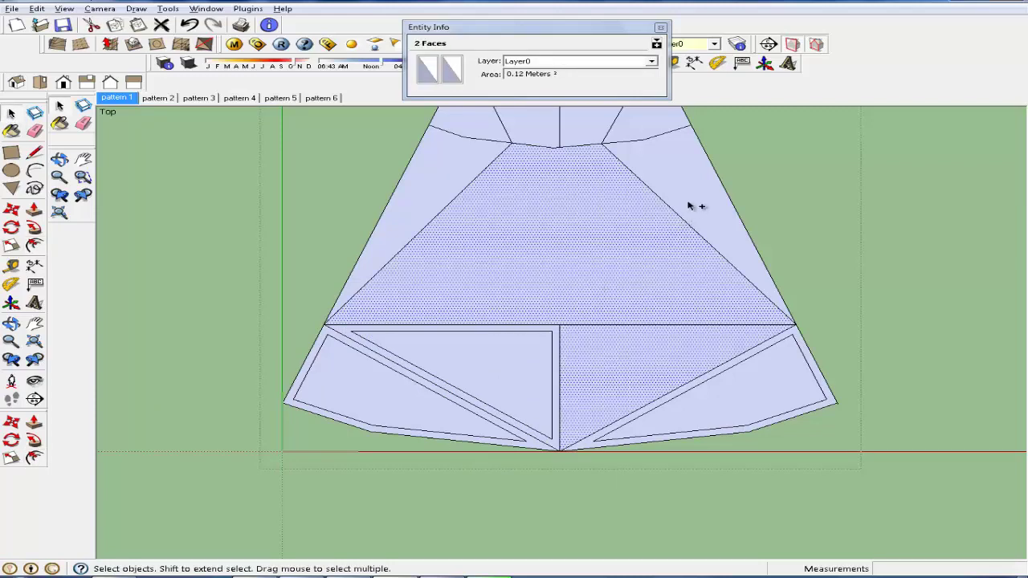
{"action": "left_click", "coordinate": [430, 184], "text": "ctrl"}
{"action": "left_click", "coordinate": [490, 135], "text": "ctrl"}
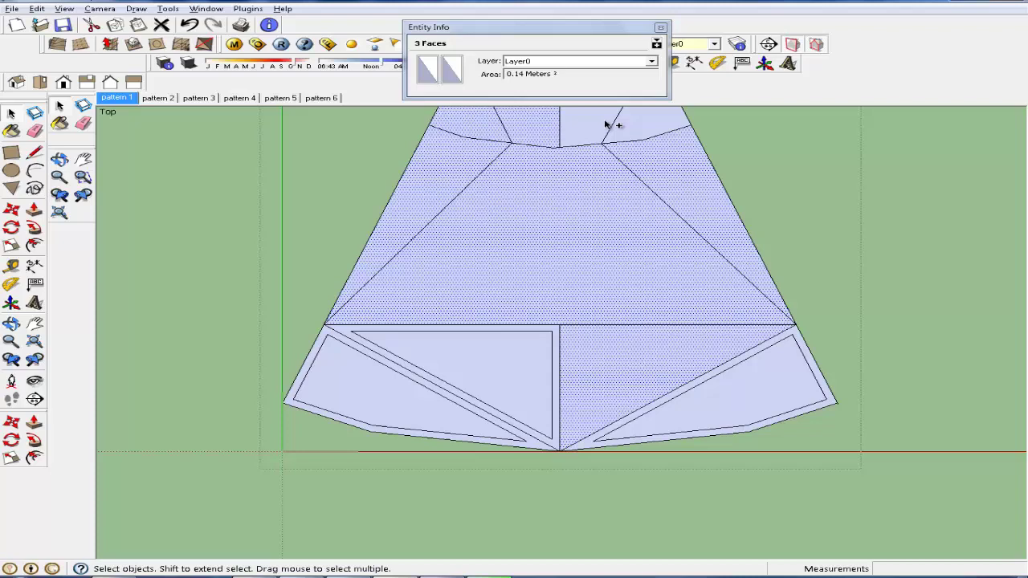
{"action": "left_click", "coordinate": [607, 125], "text": "ctrl"}
{"action": "left_click", "coordinate": [34, 245]}
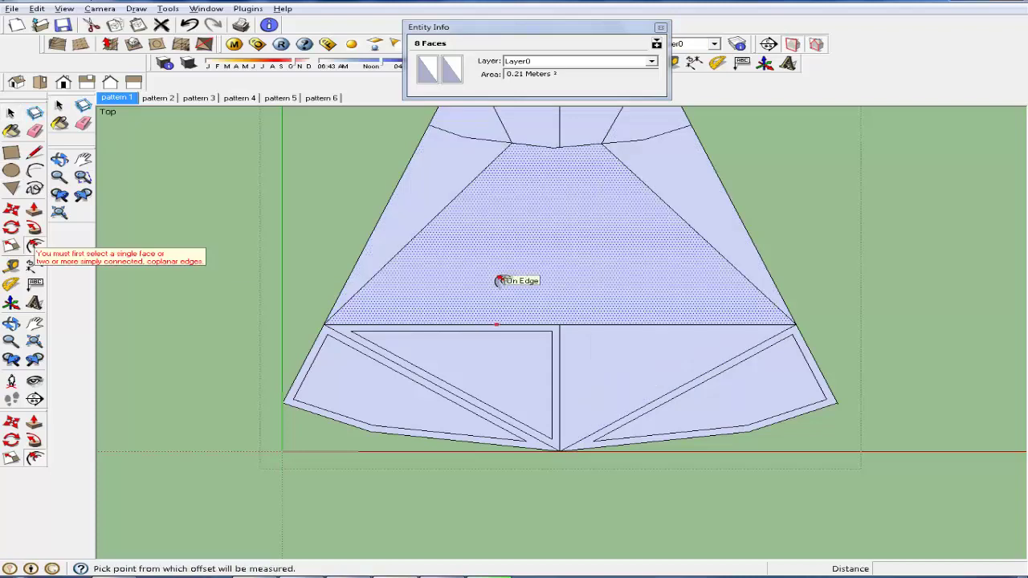
{"action": "left_click_drag", "start_coordinate": [493, 285], "coordinate": [498, 280]}
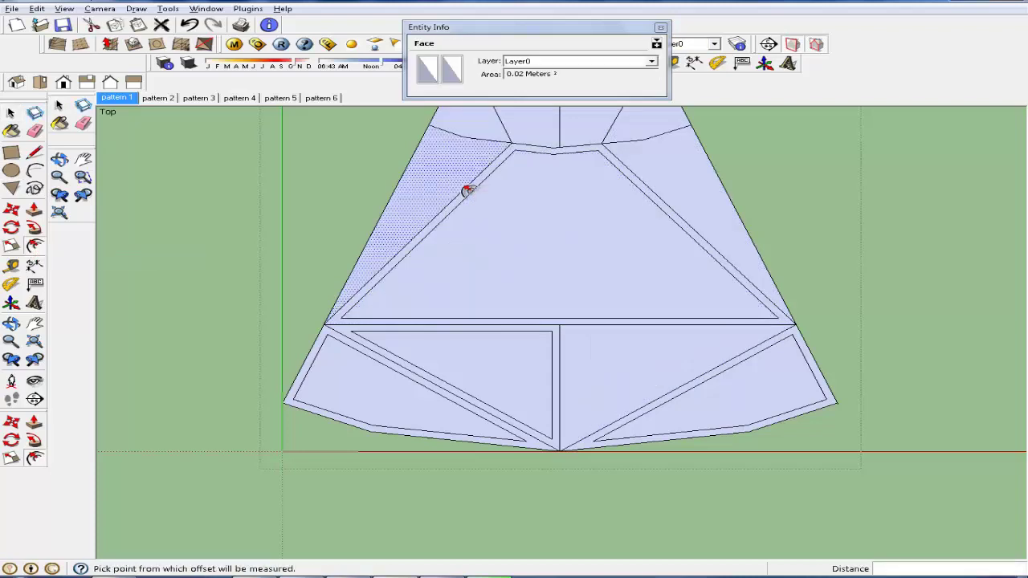
{"action": "mouse_move", "coordinate": [471, 188]}
{"action": "left_mouse_down"}
{"action": "mouse_move", "coordinate": [472, 140]}
{"action": "mouse_move", "coordinate": [524, 129]}
{"action": "mouse_move", "coordinate": [643, 137]}
{"action": "left_mouse_up"}
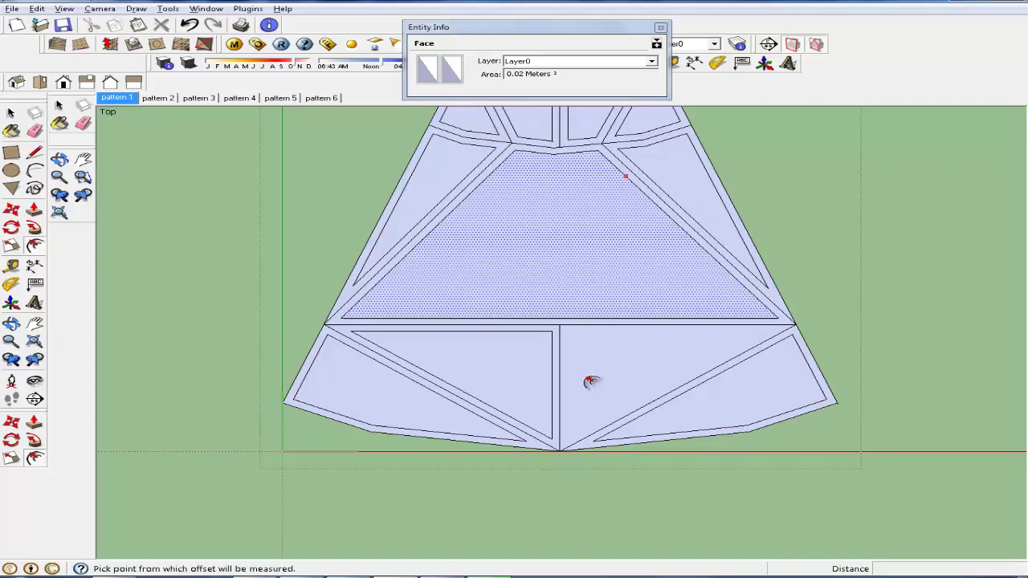
- Repeat the inset on the two small faces either side of the apex
{"action": "scroll", "coordinate": [588, 382], "scroll_direction": "down", "scroll_amount": 1}
{"action": "scroll", "coordinate": [554, 375], "scroll_direction": "down", "scroll_amount": 1}
{"action": "scroll", "coordinate": [527, 365], "scroll_direction": "down", "scroll_amount": 1}
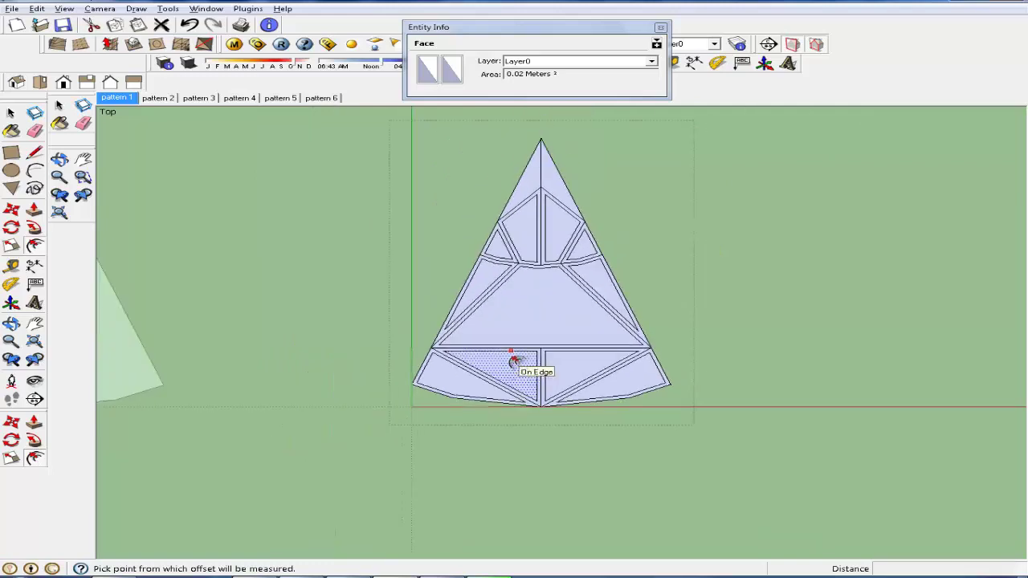
{"action": "scroll", "coordinate": [535, 209], "scroll_direction": "up", "scroll_amount": 1}
{"action": "scroll", "coordinate": [554, 175], "scroll_direction": "up", "scroll_amount": 1}
{"action": "double_click", "coordinate": [556, 168]}
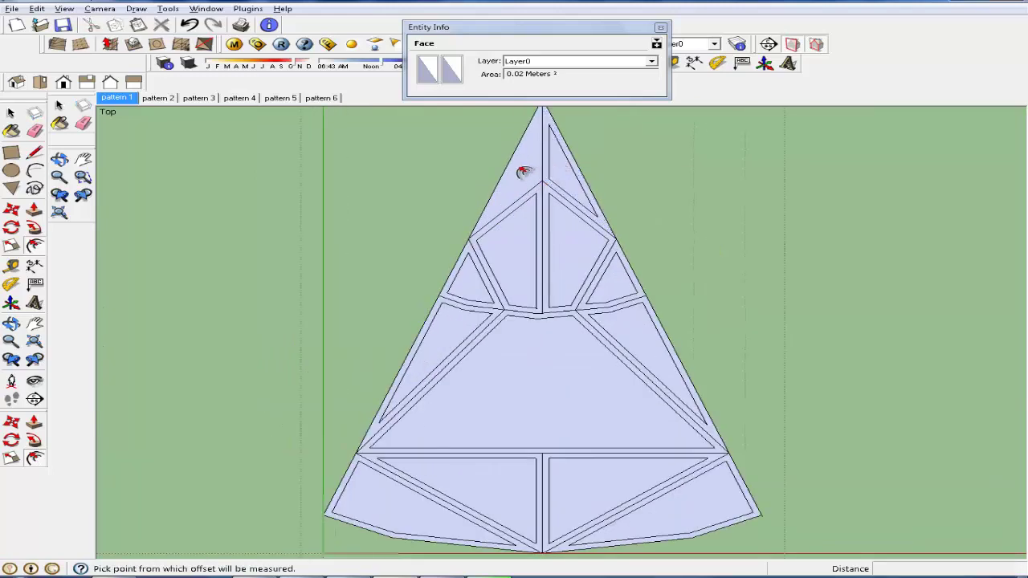
{"action": "double_click", "coordinate": [523, 169]}
- Pan and zoom until the whole triangle is centred in view
{"action": "scroll", "coordinate": [554, 183], "scroll_direction": "up", "scroll_amount": 2}
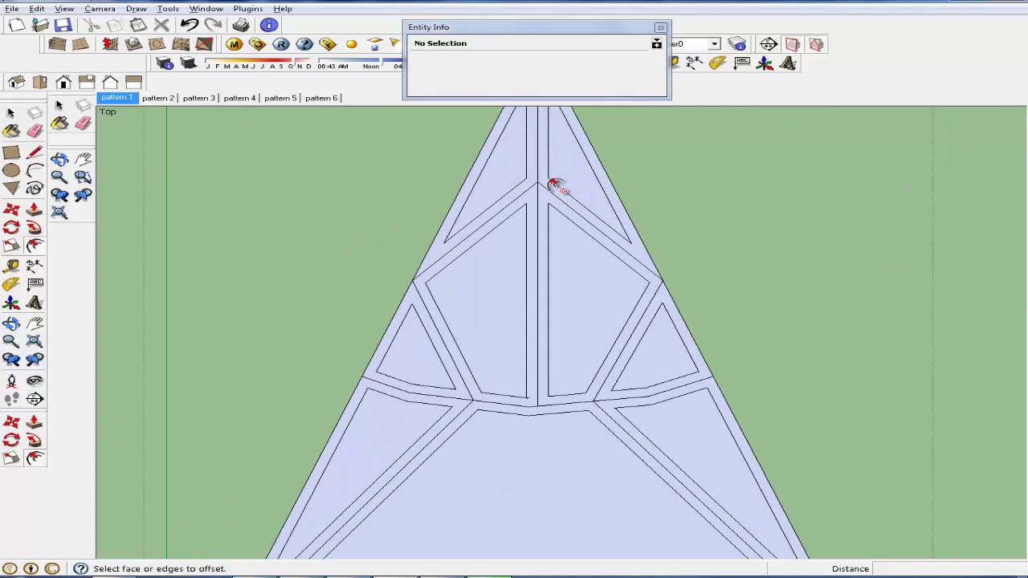
{"action": "scroll", "coordinate": [553, 183], "scroll_direction": "up", "scroll_amount": 1}
{"action": "scroll", "coordinate": [553, 183], "scroll_direction": "up", "scroll_amount": 2}
{"action": "scroll", "coordinate": [553, 182], "scroll_direction": "down", "scroll_amount": 2}
{"action": "scroll", "coordinate": [554, 182], "scroll_direction": "up", "scroll_amount": 1}
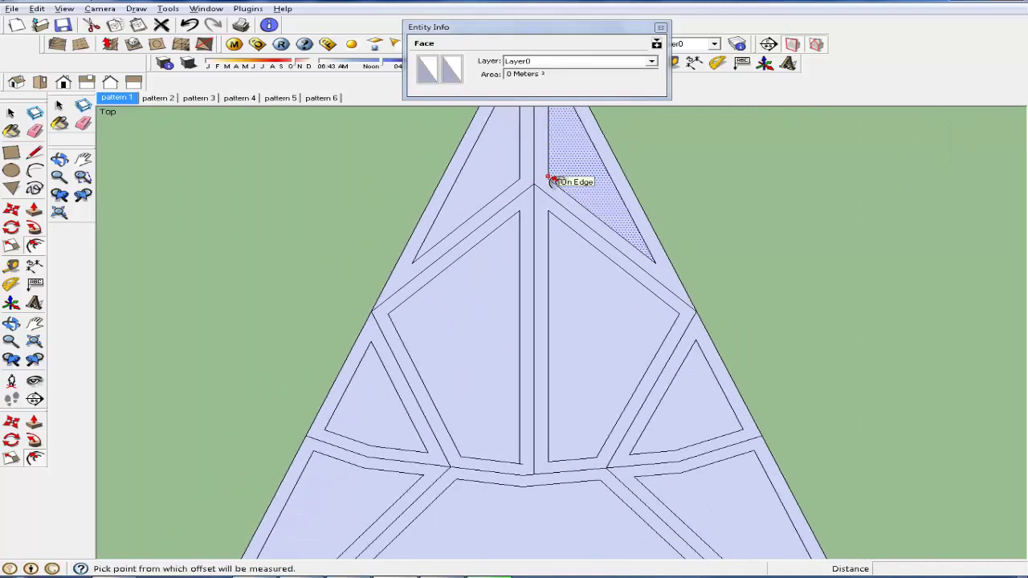
{"action": "scroll", "coordinate": [553, 181], "scroll_direction": "down", "scroll_amount": 2}
{"action": "scroll", "coordinate": [553, 182], "scroll_direction": "down", "scroll_amount": 1}
{"action": "key", "text": "h"}
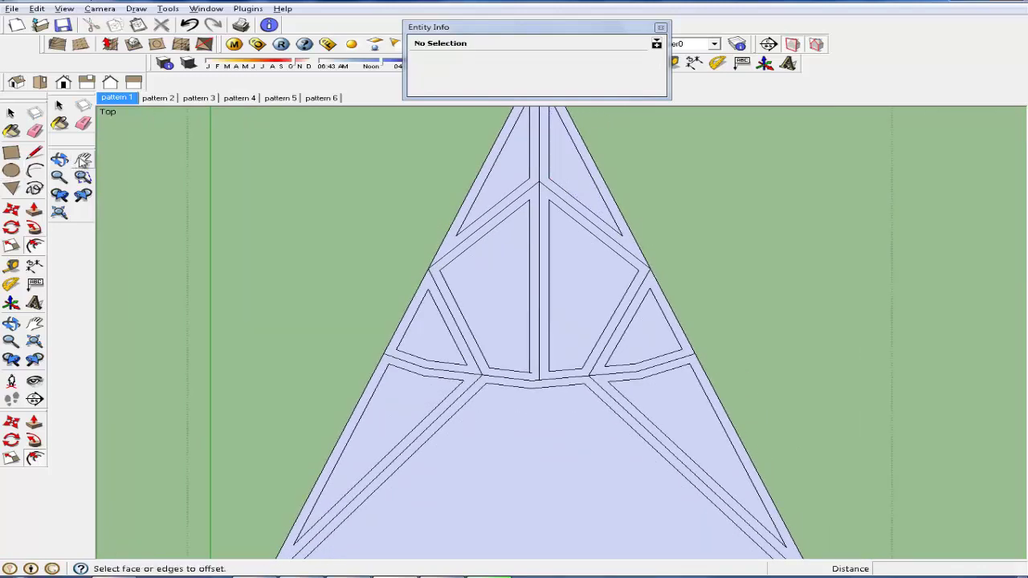
{"action": "left_click_drag", "start_coordinate": [476, 185], "coordinate": [401, 287]}
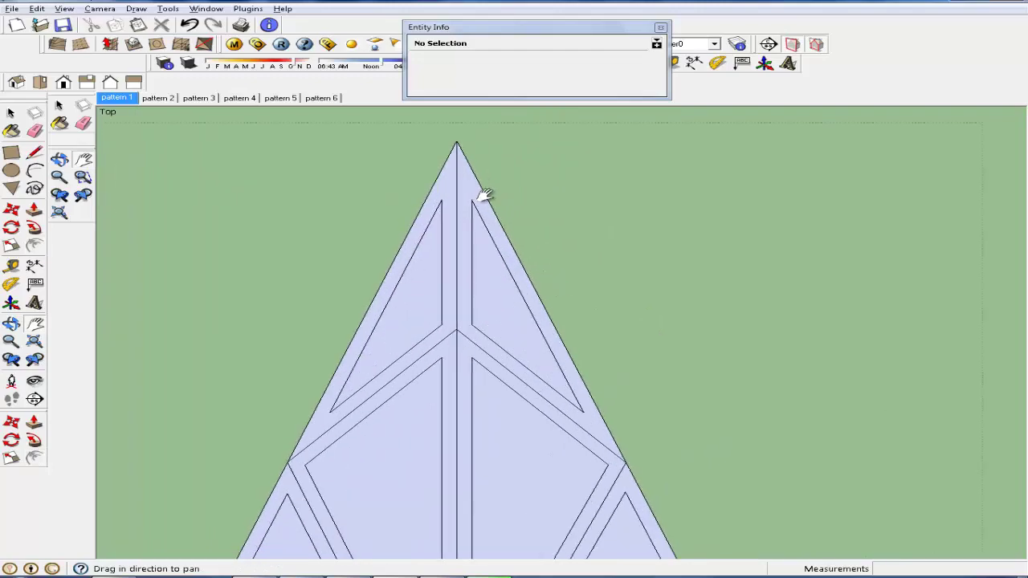
{"action": "mouse_move", "coordinate": [485, 198]}
{"action": "left_mouse_down"}
{"action": "mouse_move", "coordinate": [466, 414]}
{"action": "mouse_move", "coordinate": [445, 195]}
{"action": "left_mouse_up"}
{"action": "mouse_move", "coordinate": [431, 404]}
{"action": "left_mouse_down"}
{"action": "mouse_move", "coordinate": [558, 361]}
{"action": "mouse_move", "coordinate": [657, 382]}
{"action": "left_mouse_up"}
{"action": "scroll", "coordinate": [643, 362], "scroll_direction": "down", "scroll_amount": 2}
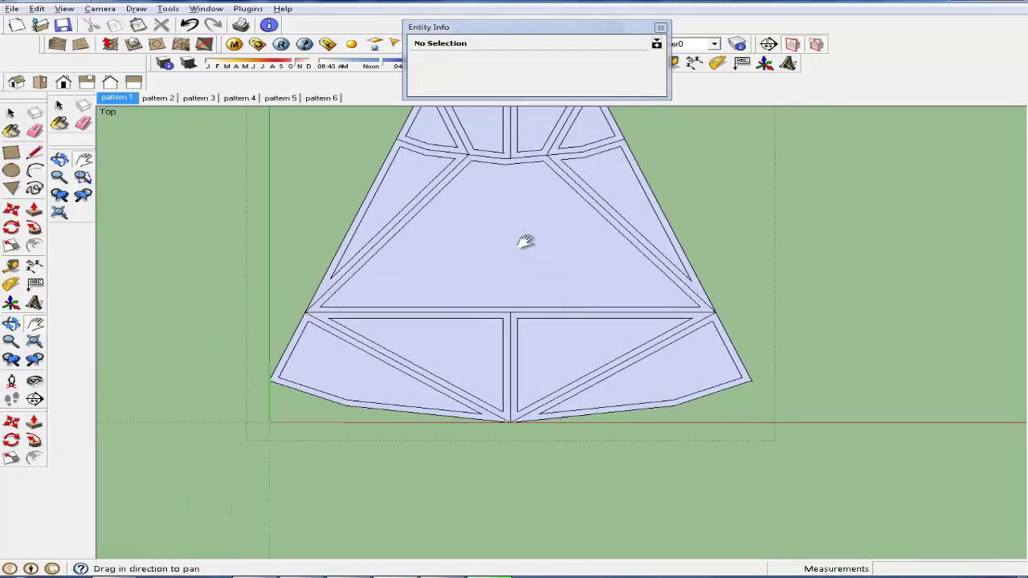
{"action": "left_click_drag", "start_coordinate": [523, 244], "coordinate": [543, 410]}
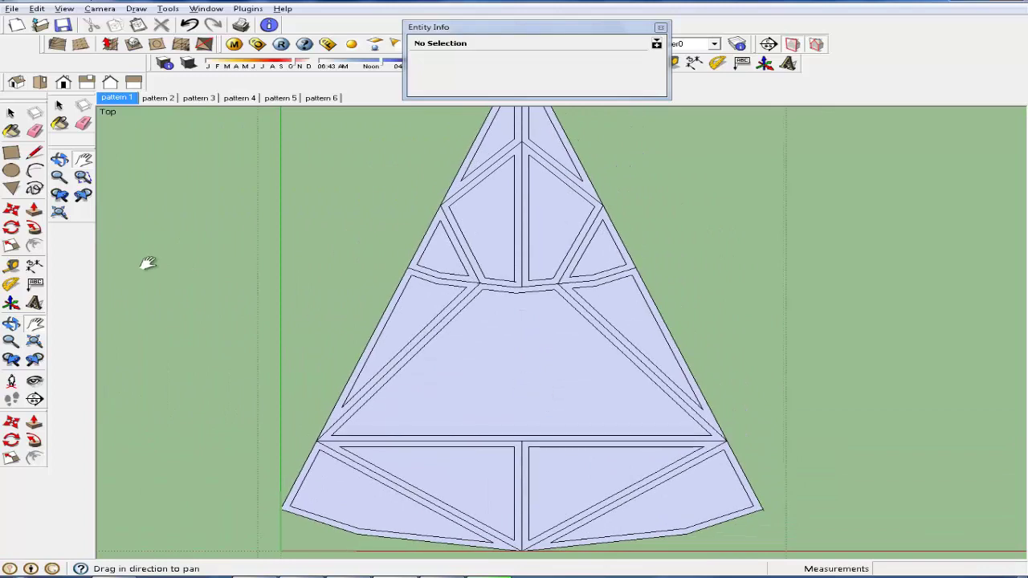
- Erase the short middle edge and the dividing edges at the left and right junctions
{"action": "left_click", "coordinate": [35, 131]}
{"action": "left_click", "coordinate": [523, 277]}
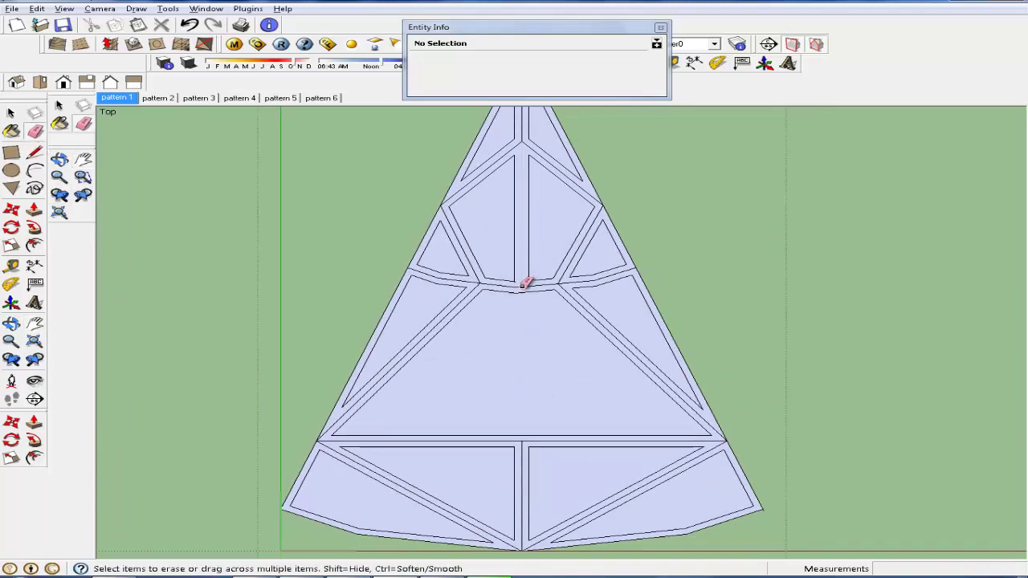
{"action": "scroll", "coordinate": [521, 281], "scroll_direction": "up", "scroll_amount": 3}
{"action": "scroll", "coordinate": [520, 279], "scroll_direction": "up", "scroll_amount": 2}
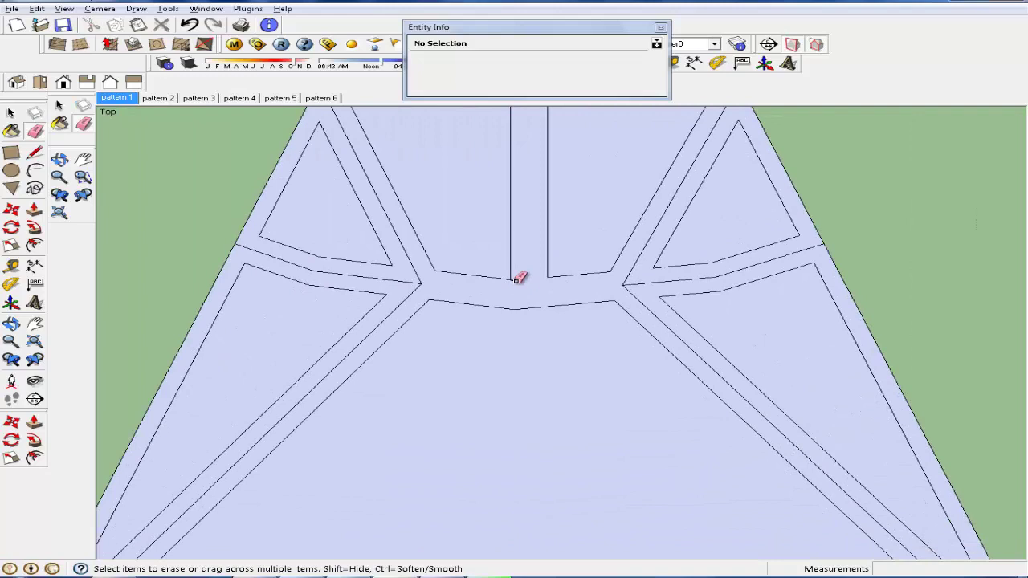
{"action": "scroll", "coordinate": [519, 278], "scroll_direction": "up", "scroll_amount": 2}
{"action": "scroll", "coordinate": [510, 279], "scroll_direction": "up", "scroll_amount": 1}
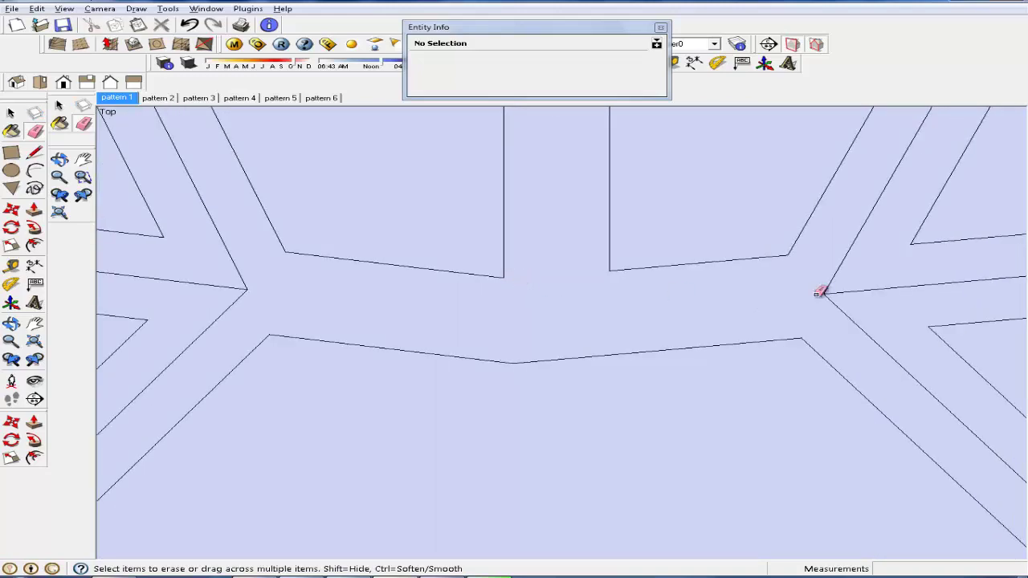
{"action": "left_click_drag", "start_coordinate": [850, 289], "coordinate": [819, 294]}
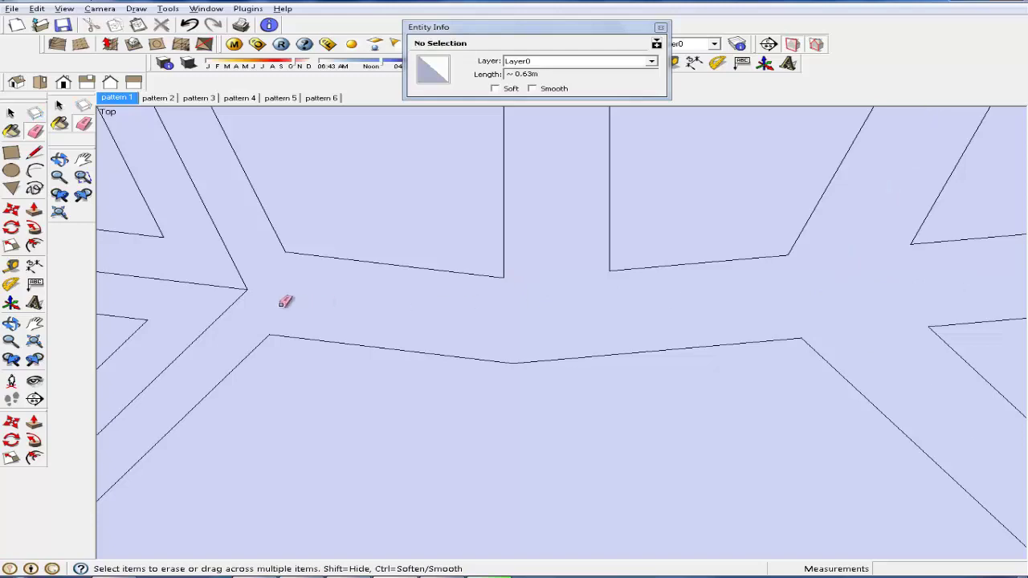
{"action": "mouse_move", "coordinate": [245, 285]}
{"action": "left_mouse_down"}
{"action": "mouse_move", "coordinate": [231, 259]}
{"action": "mouse_move", "coordinate": [247, 287]}
{"action": "left_mouse_up"}
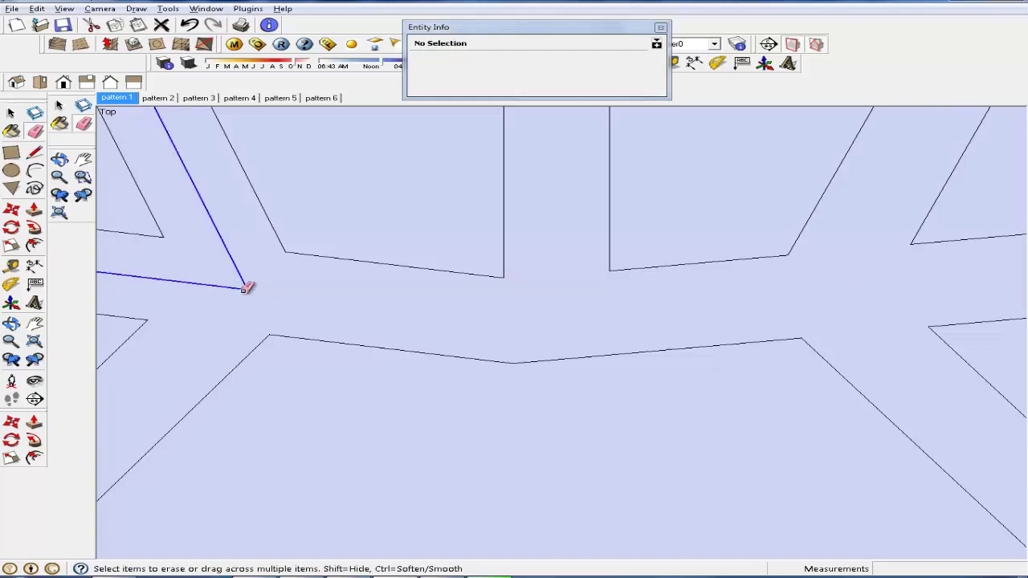
- Erase the leftover dividing edge near the apex
{"action": "scroll", "coordinate": [301, 298], "scroll_direction": "down", "scroll_amount": 1}
{"action": "scroll", "coordinate": [309, 303], "scroll_direction": "down", "scroll_amount": 2}
{"action": "scroll", "coordinate": [310, 302], "scroll_direction": "down", "scroll_amount": 2}
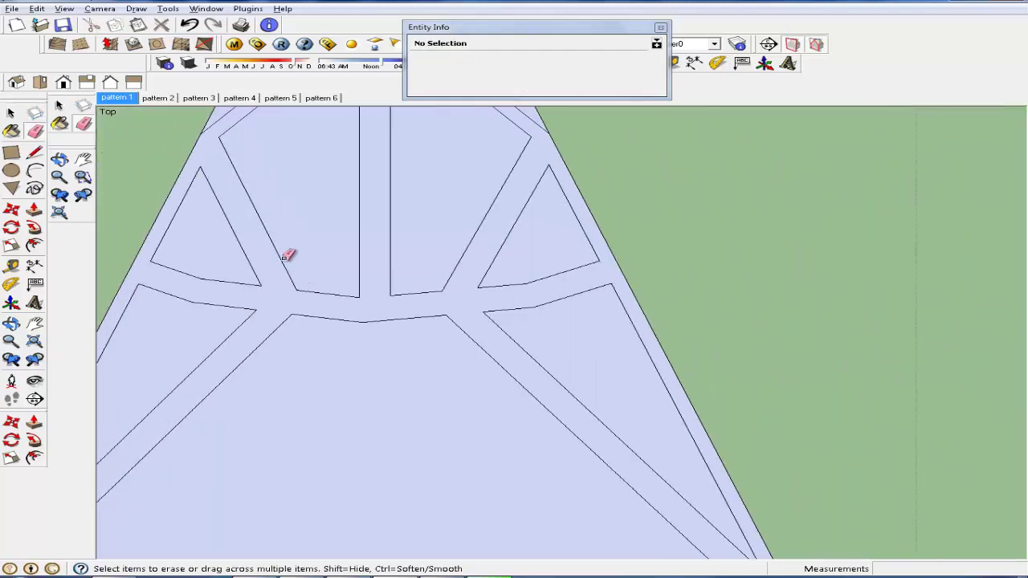
{"action": "scroll", "coordinate": [289, 249], "scroll_direction": "down", "scroll_amount": 2}
{"action": "scroll", "coordinate": [332, 121], "scroll_direction": "up", "scroll_amount": 1}
{"action": "left_click", "coordinate": [332, 119]}
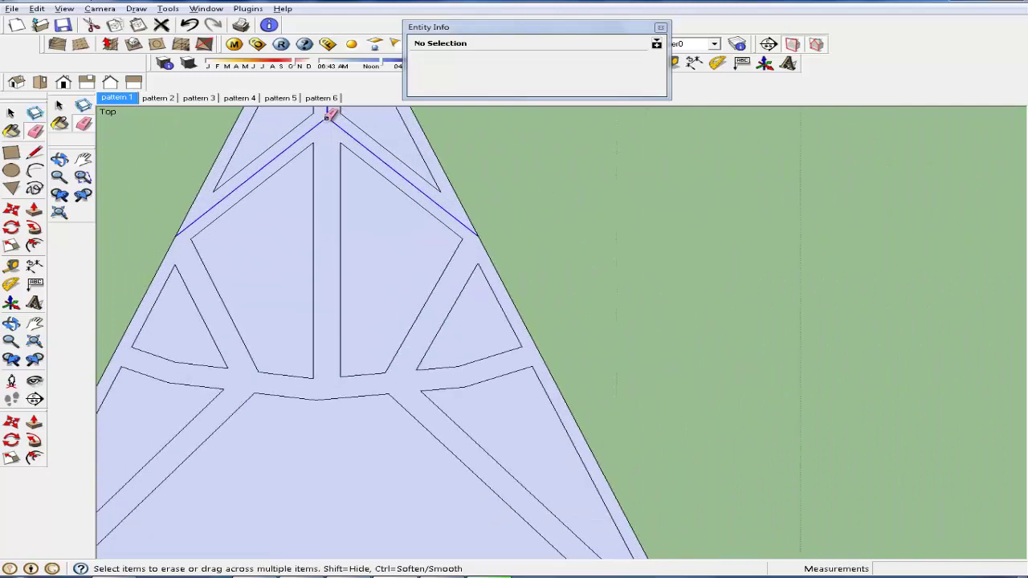
{"action": "scroll", "coordinate": [338, 185], "scroll_direction": "down", "scroll_amount": 1}
{"action": "scroll", "coordinate": [356, 239], "scroll_direction": "down", "scroll_amount": 2}
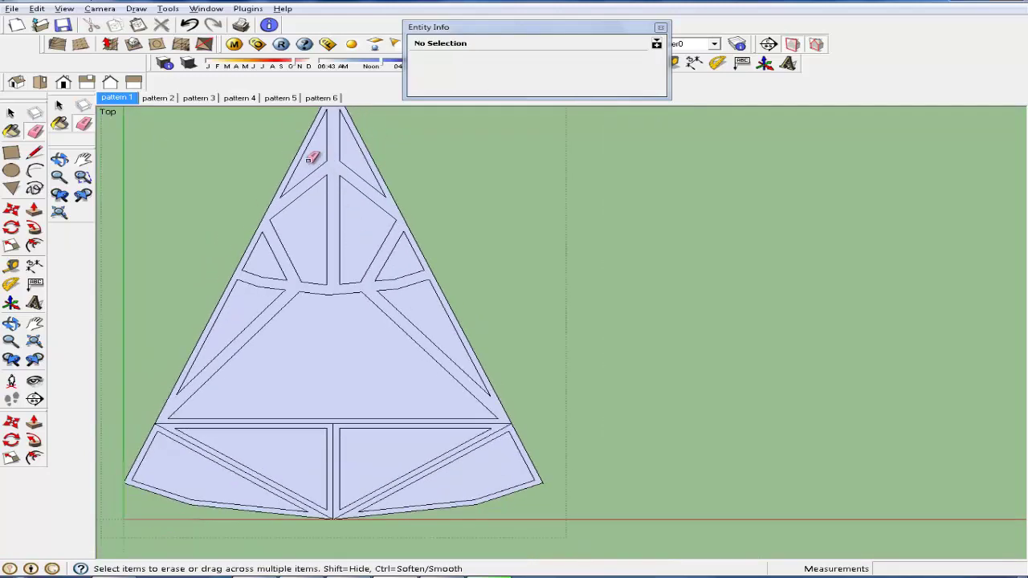
{"action": "scroll", "coordinate": [314, 128], "scroll_direction": "up", "scroll_amount": 2}
{"action": "scroll", "coordinate": [314, 127], "scroll_direction": "up", "scroll_amount": 2}
{"action": "scroll", "coordinate": [544, 372], "scroll_direction": "down", "scroll_amount": 2}
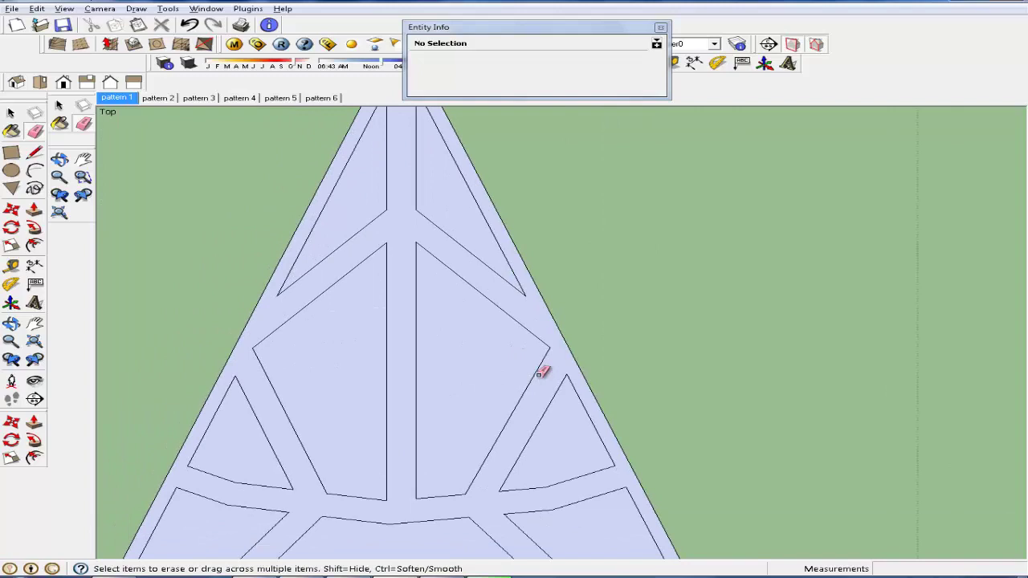
{"action": "scroll", "coordinate": [544, 372], "scroll_direction": "down", "scroll_amount": 1}
{"action": "scroll", "coordinate": [530, 386], "scroll_direction": "down", "scroll_amount": 1}
- Erase the bottom point's diagonals, centre edge and long horizontal edge across the bars
{"action": "left_click", "coordinate": [84, 160]}
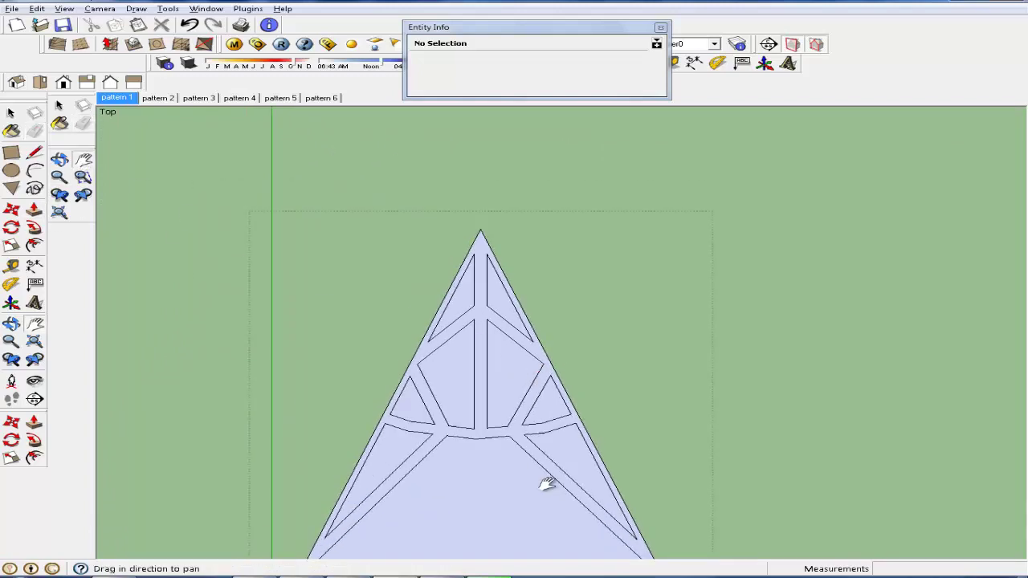
{"action": "mouse_move", "coordinate": [546, 482]}
{"action": "left_mouse_down"}
{"action": "mouse_move", "coordinate": [461, 300]}
{"action": "mouse_move", "coordinate": [459, 264]}
{"action": "left_mouse_up"}
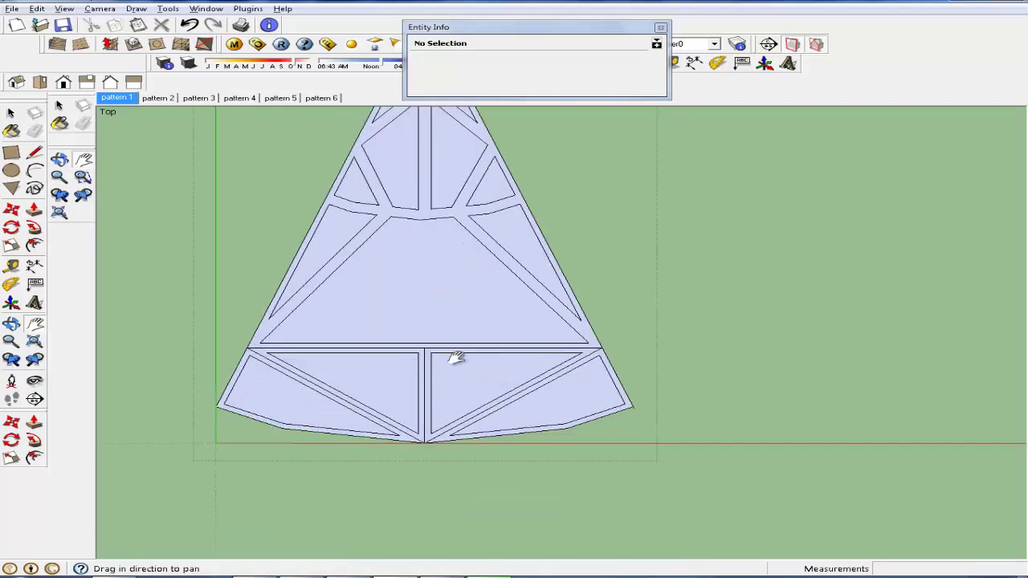
{"action": "left_click", "coordinate": [35, 131]}
{"action": "scroll", "coordinate": [378, 424], "scroll_direction": "up", "scroll_amount": 2}
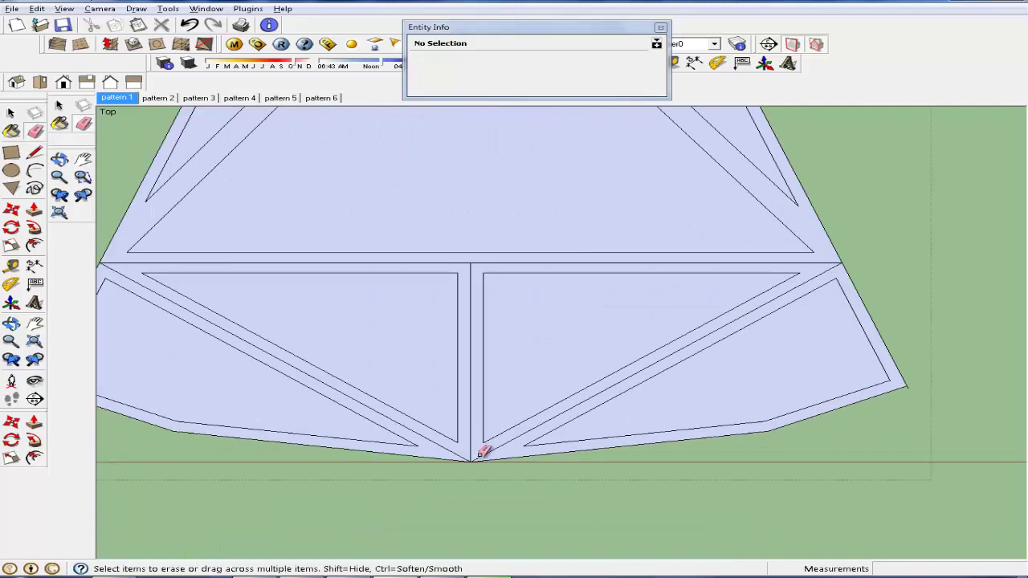
{"action": "mouse_move", "coordinate": [481, 455]}
{"action": "left_mouse_down"}
{"action": "mouse_move", "coordinate": [458, 450]}
{"action": "mouse_move", "coordinate": [460, 259]}
{"action": "left_mouse_up"}
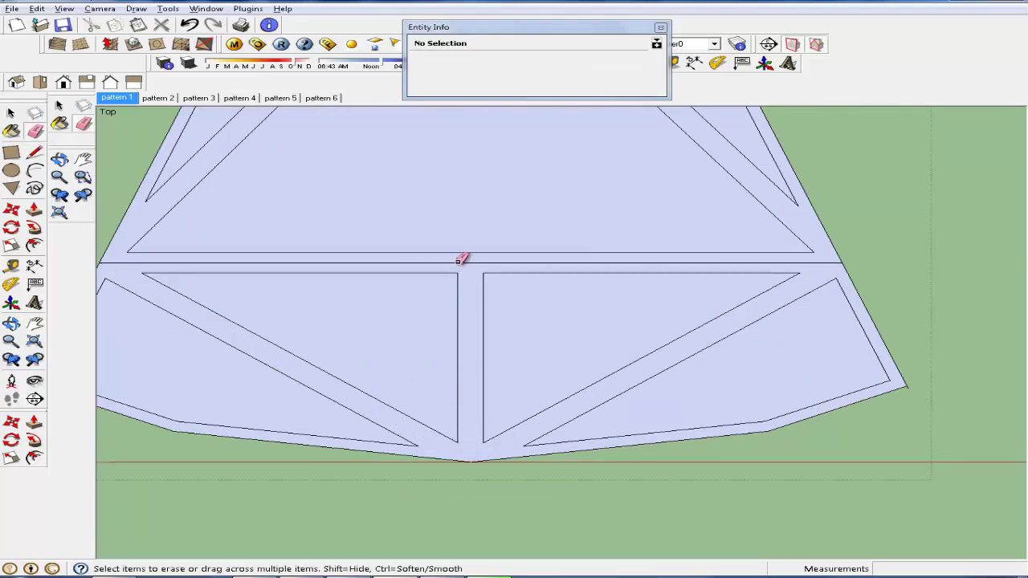
{"action": "left_click", "coordinate": [460, 260]}
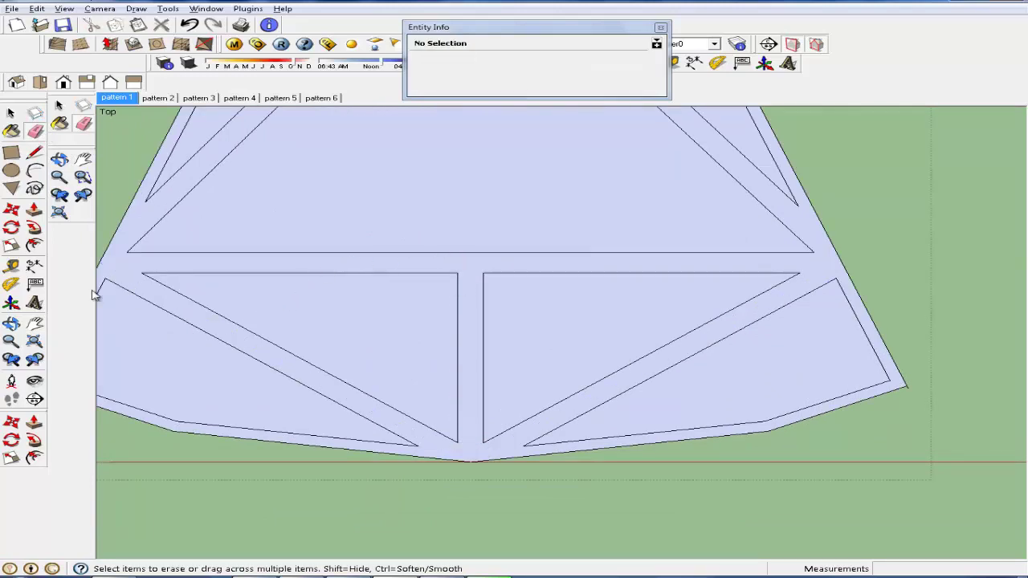
{"action": "scroll", "coordinate": [125, 261], "scroll_direction": "up", "scroll_amount": 1}
{"action": "scroll", "coordinate": [125, 261], "scroll_direction": "down", "scroll_amount": 2}
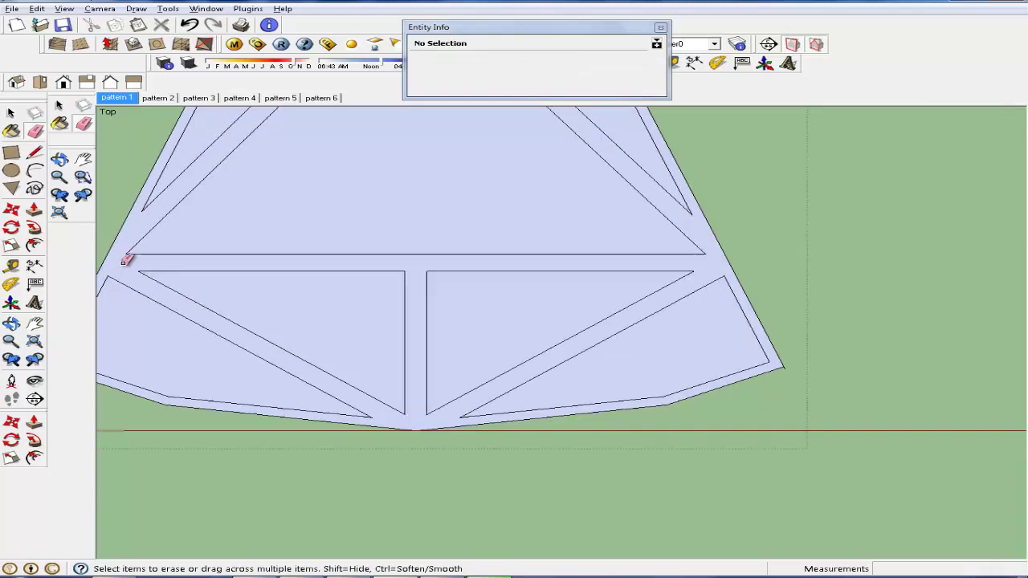
{"action": "scroll", "coordinate": [787, 361], "scroll_direction": "up", "scroll_amount": 1}
{"action": "scroll", "coordinate": [787, 360], "scroll_direction": "up", "scroll_amount": 2}
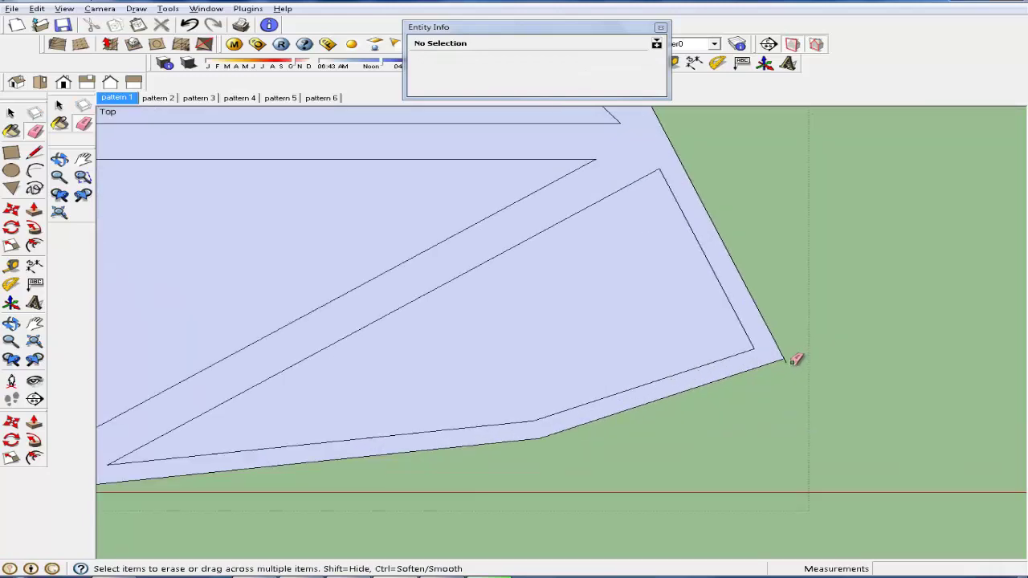
{"action": "scroll", "coordinate": [787, 361], "scroll_direction": "up", "scroll_amount": 1}
{"action": "scroll", "coordinate": [787, 361], "scroll_direction": "down", "scroll_amount": 1}
{"action": "scroll", "coordinate": [788, 361], "scroll_direction": "down", "scroll_amount": 2}
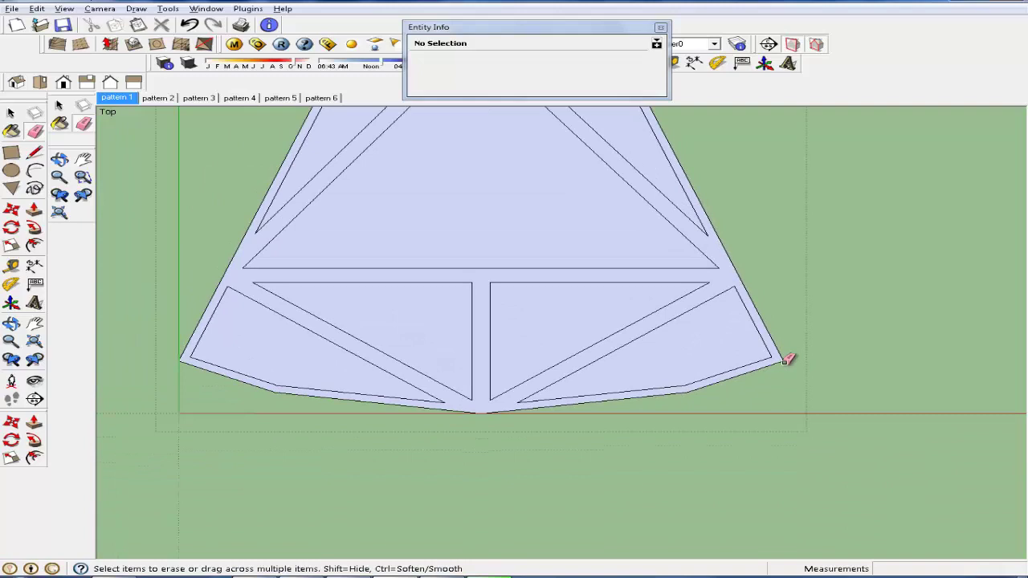
{"action": "scroll", "coordinate": [179, 356], "scroll_direction": "up", "scroll_amount": 1}
{"action": "scroll", "coordinate": [150, 364], "scroll_direction": "up", "scroll_amount": 2}
{"action": "scroll", "coordinate": [148, 363], "scroll_direction": "down", "scroll_amount": 3}
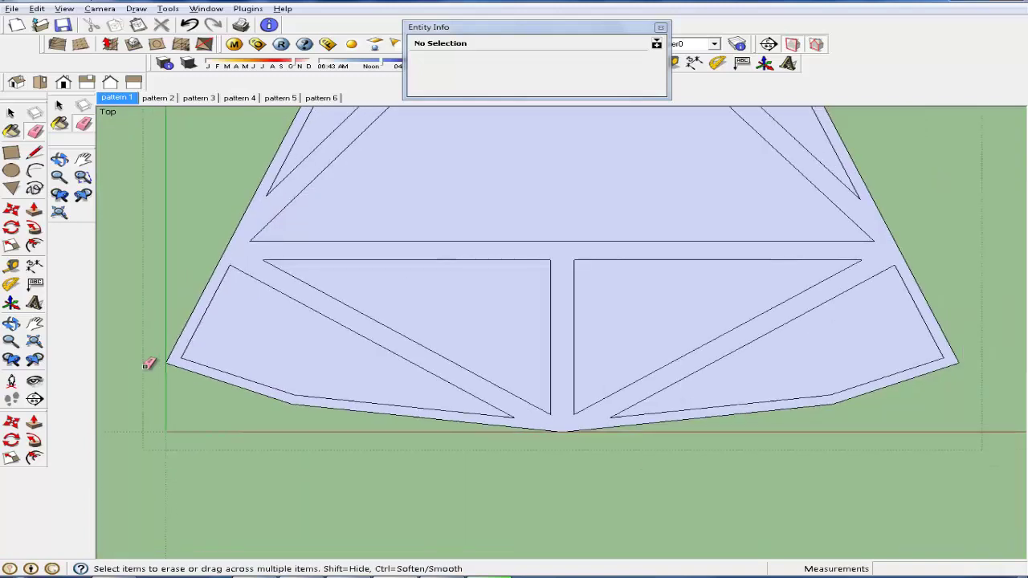
{"action": "scroll", "coordinate": [156, 363], "scroll_direction": "down", "scroll_amount": 2}
{"action": "scroll", "coordinate": [173, 366], "scroll_direction": "down", "scroll_amount": 1}
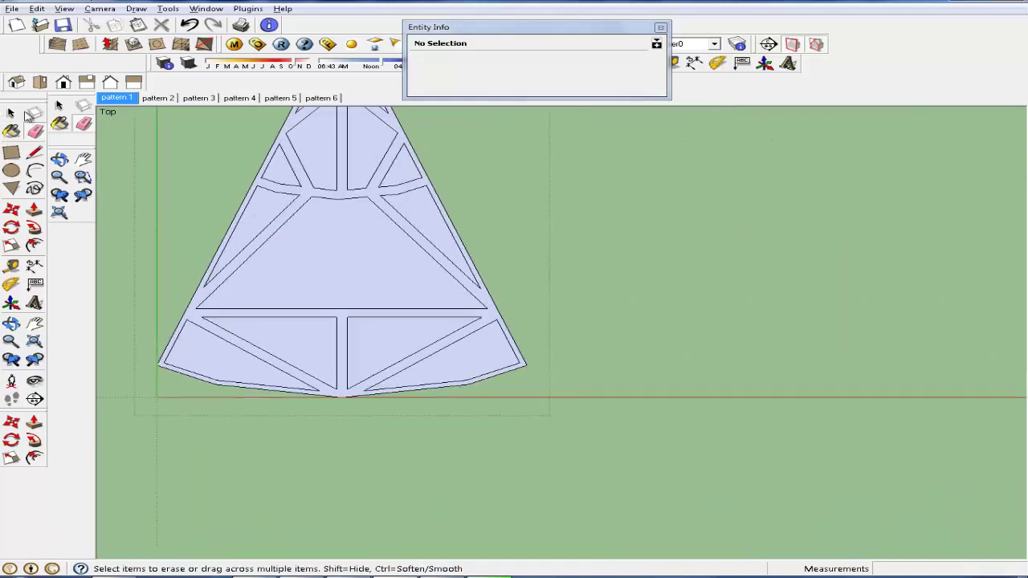
- Select the central triangle and lower faces one by one to check the pattern
{"action": "left_click", "coordinate": [11, 113]}
{"action": "left_click", "coordinate": [347, 284]}
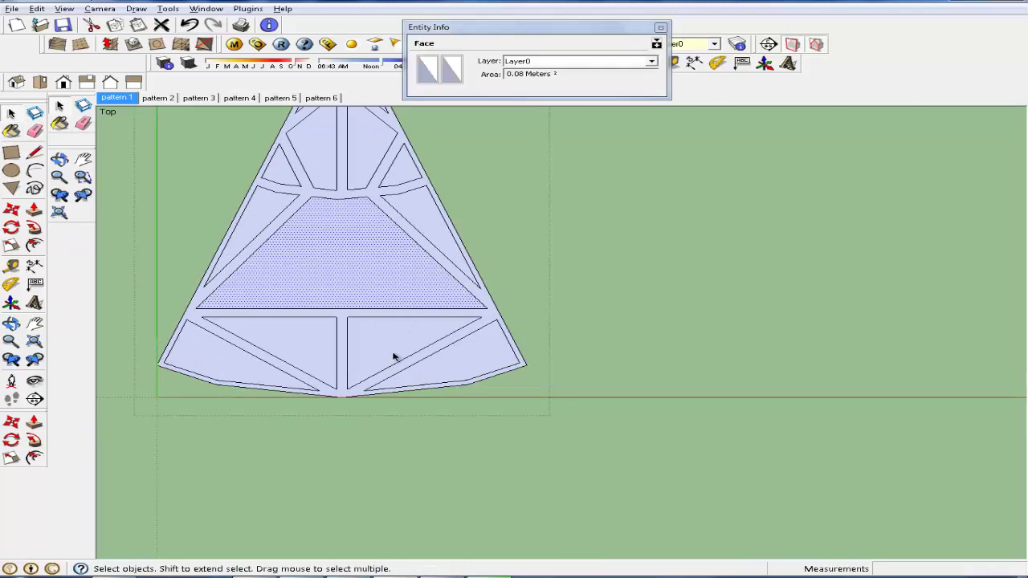
{"action": "left_click", "coordinate": [393, 358]}
{"action": "left_click", "coordinate": [459, 361]}
{"action": "left_click", "coordinate": [326, 353]}
{"action": "left_click", "coordinate": [260, 370]}
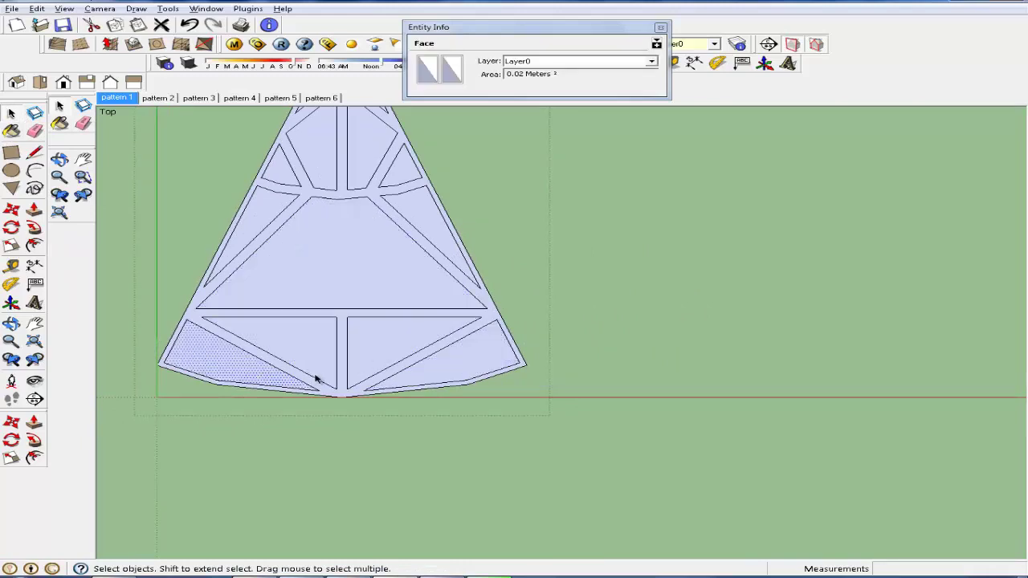
{"action": "left_click", "coordinate": [338, 394]}
{"action": "scroll", "coordinate": [338, 394], "scroll_direction": "down", "scroll_amount": 2}
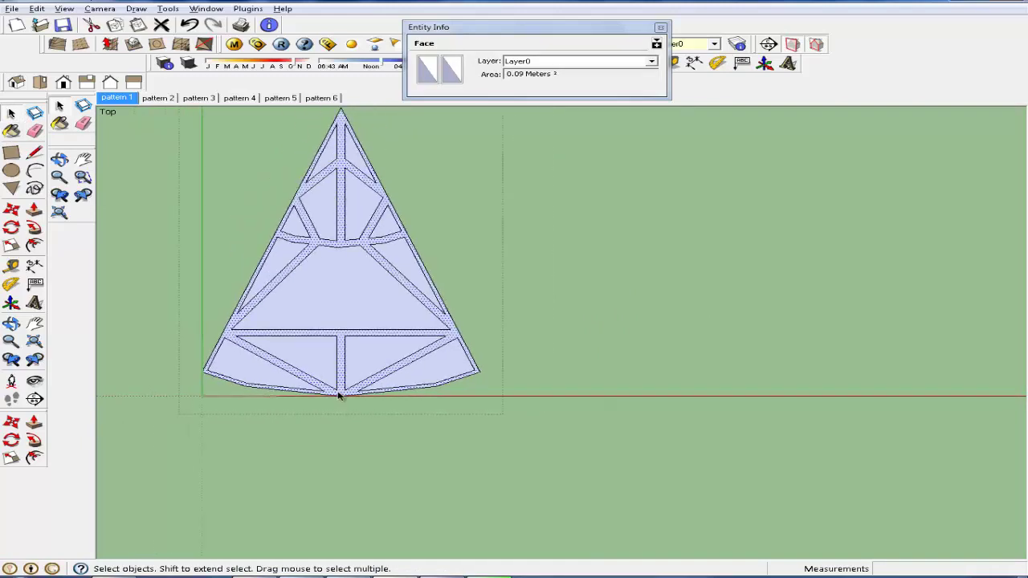
{"action": "scroll", "coordinate": [338, 395], "scroll_direction": "down", "scroll_amount": 1}
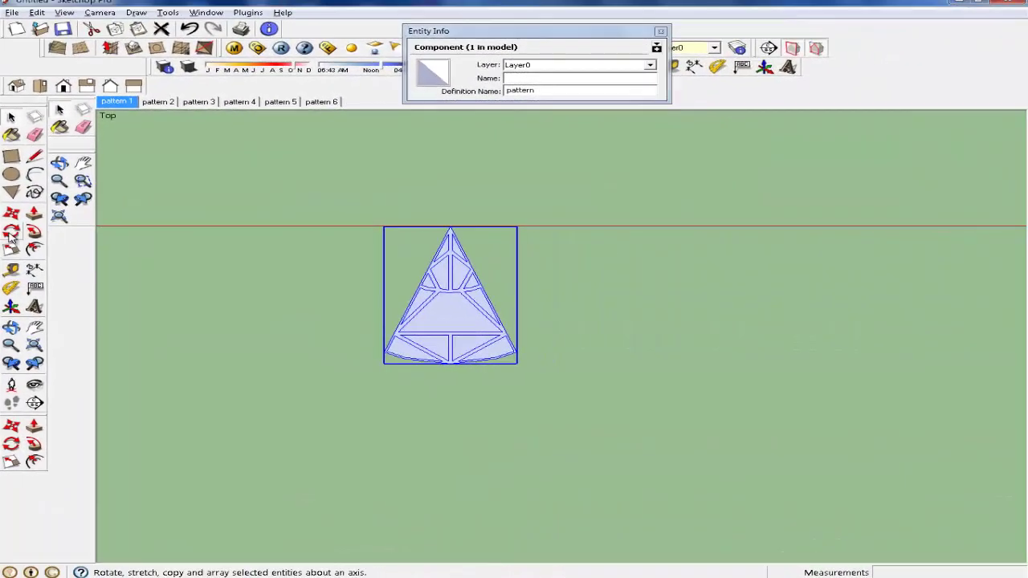
- Rotate-copy the segment 45° about its apex and repeat x7 for eight copies
{"action": "left_click", "coordinate": [11, 231]}
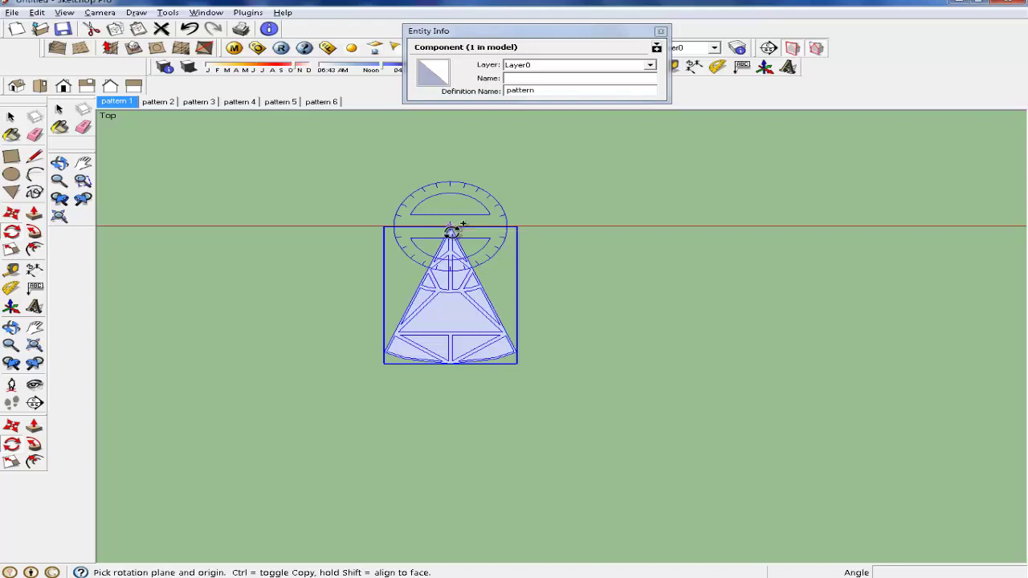
{"action": "left_click", "coordinate": [451, 232]}
{"action": "left_click", "coordinate": [386, 354]}
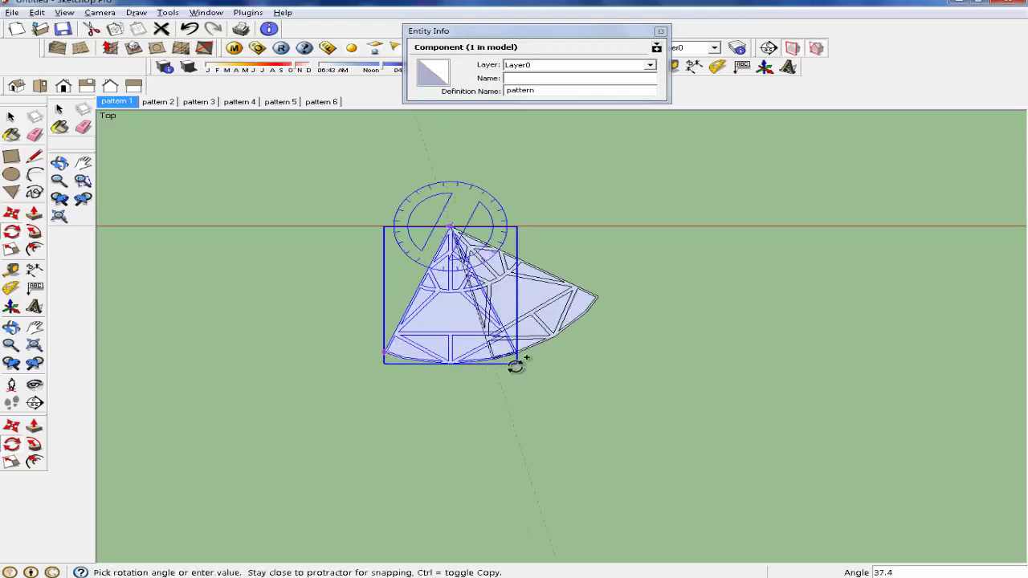
{"action": "left_click", "coordinate": [516, 351]}
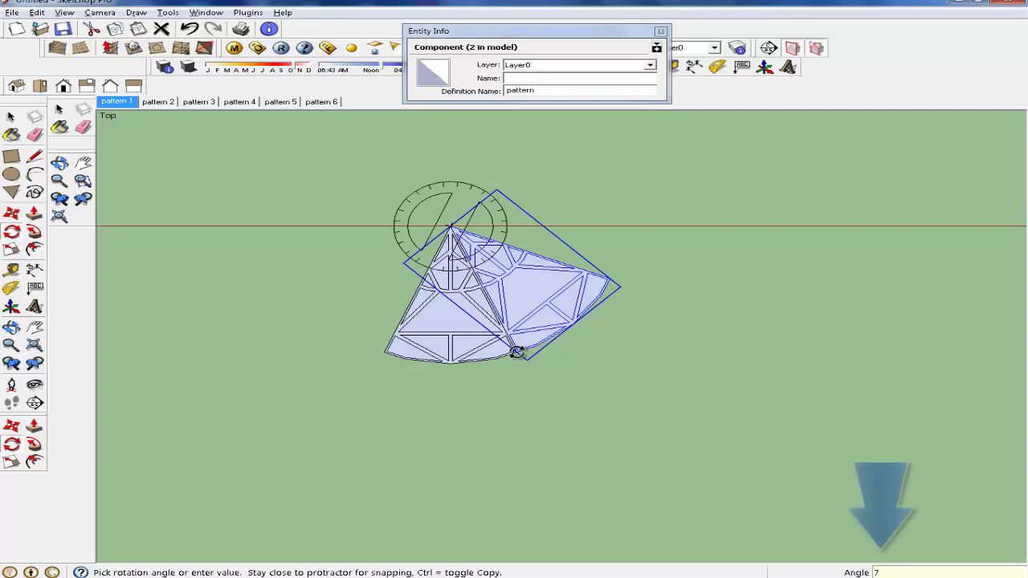
{"action": "type", "text": "x7"}
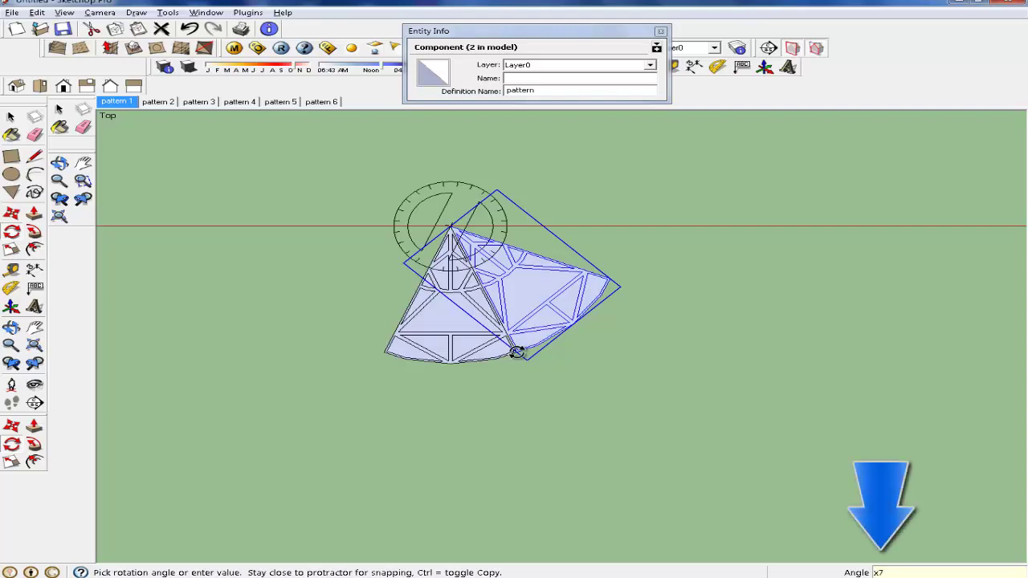
{"action": "key", "text": "Return"}
{"action": "key", "text": "space"}
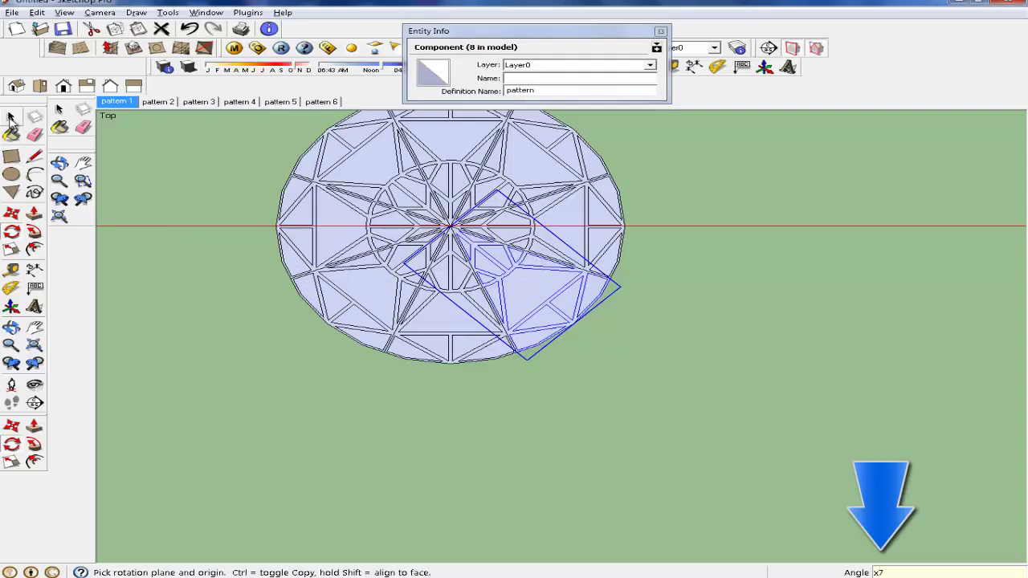
{"action": "left_click", "coordinate": [317, 375]}
{"action": "scroll", "coordinate": [329, 321], "scroll_direction": "up", "scroll_amount": 3}
{"action": "mouse_move", "coordinate": [338, 285]}
{"action": "middle_mouse_down"}
{"action": "mouse_move", "coordinate": [359, 185]}
{"action": "mouse_move", "coordinate": [356, 195]}
{"action": "middle_mouse_up"}
{"action": "scroll", "coordinate": [357, 213], "scroll_direction": "down", "scroll_amount": 2}
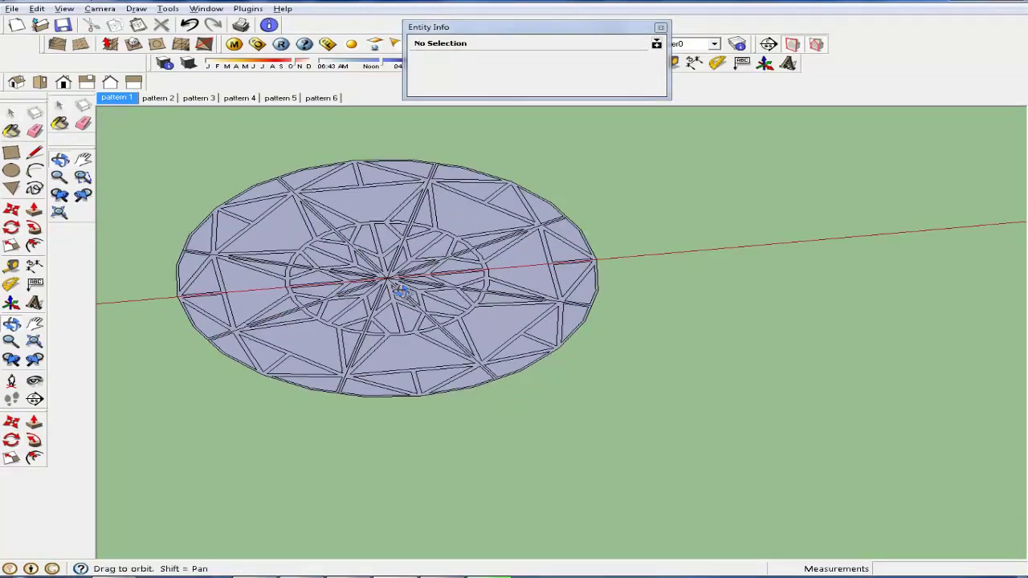
{"action": "mouse_move", "coordinate": [401, 293]}
{"action": "middle_mouse_down"}
{"action": "mouse_move", "coordinate": [438, 291]}
{"action": "mouse_move", "coordinate": [421, 273]}
{"action": "middle_mouse_up"}
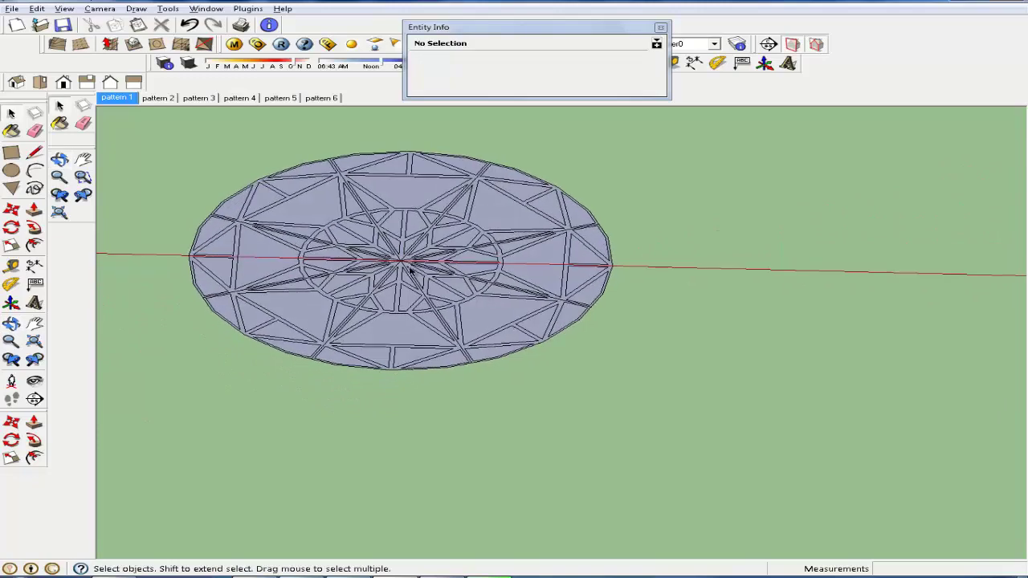
{"action": "scroll", "coordinate": [420, 272], "scroll_direction": "up", "scroll_amount": 2}
{"action": "scroll", "coordinate": [455, 269], "scroll_direction": "up", "scroll_amount": 1}
{"action": "scroll", "coordinate": [496, 281], "scroll_direction": "down", "scroll_amount": 2}
{"action": "scroll", "coordinate": [466, 309], "scroll_direction": "down", "scroll_amount": 1}
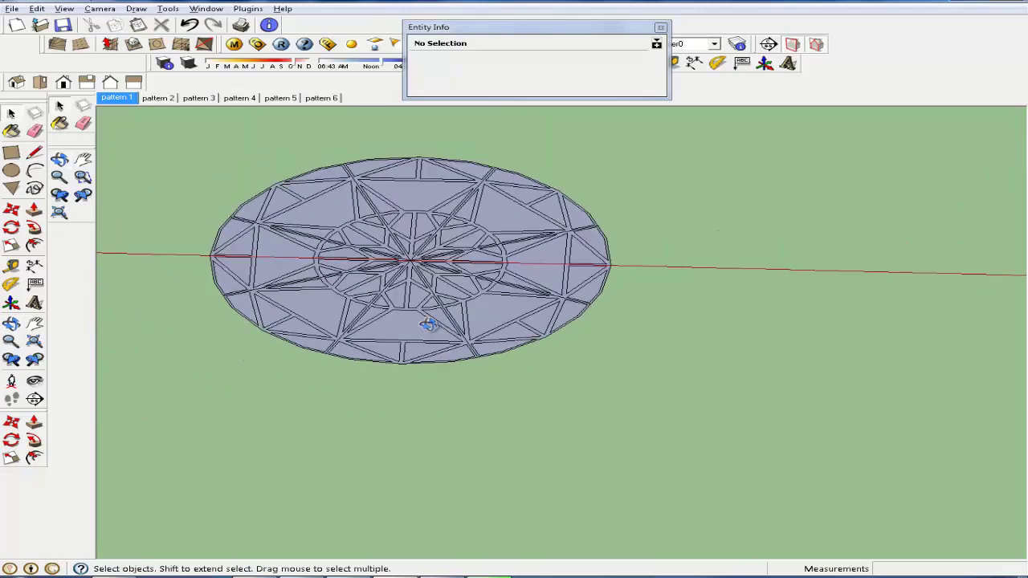
{"action": "mouse_move", "coordinate": [425, 321]}
{"action": "middle_mouse_down"}
{"action": "mouse_move", "coordinate": [354, 346]}
{"action": "mouse_move", "coordinate": [285, 294]}
{"action": "mouse_move", "coordinate": [148, 231]}
{"action": "middle_mouse_up"}
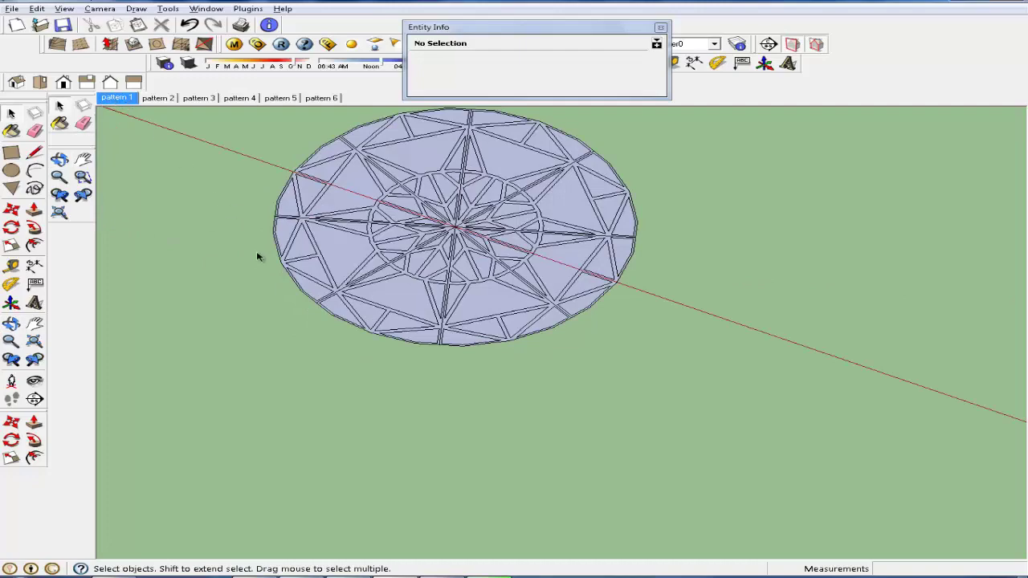
{"action": "left_click", "coordinate": [71, 78]}
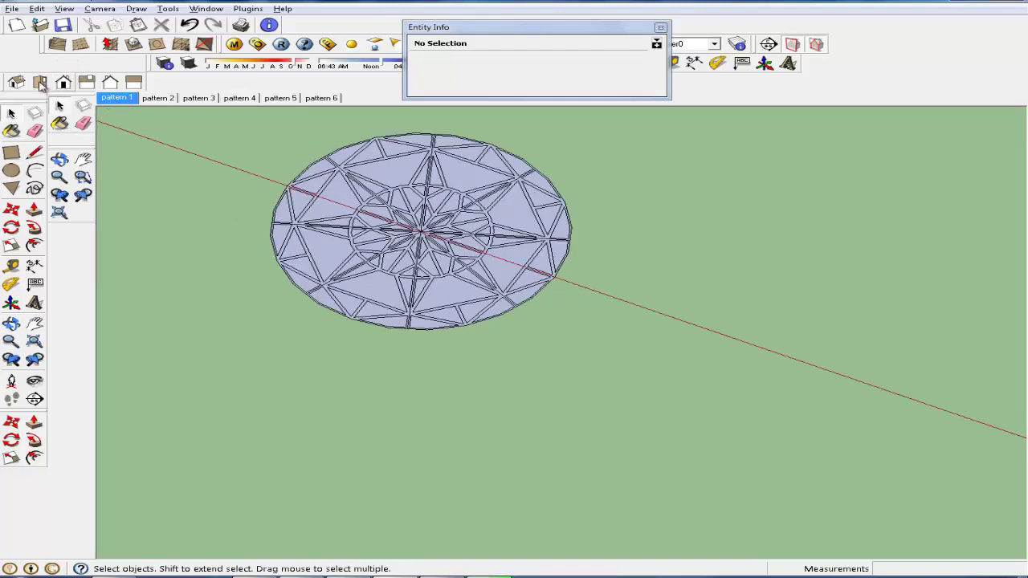
{"action": "left_click", "coordinate": [41, 84]}
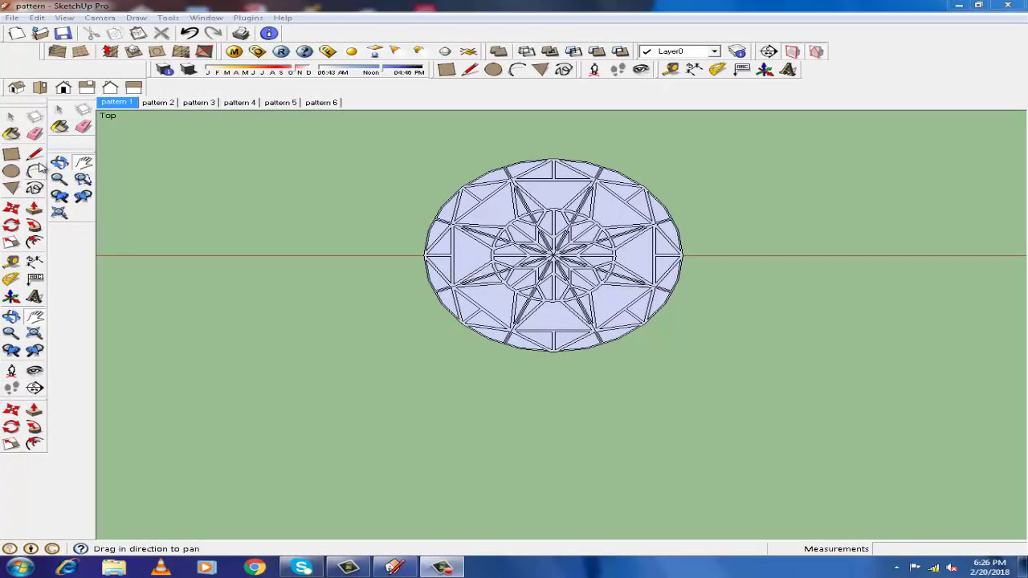
- Measure the star pattern's radius from its centre to its edge
{"action": "left_click", "coordinate": [13, 262]}
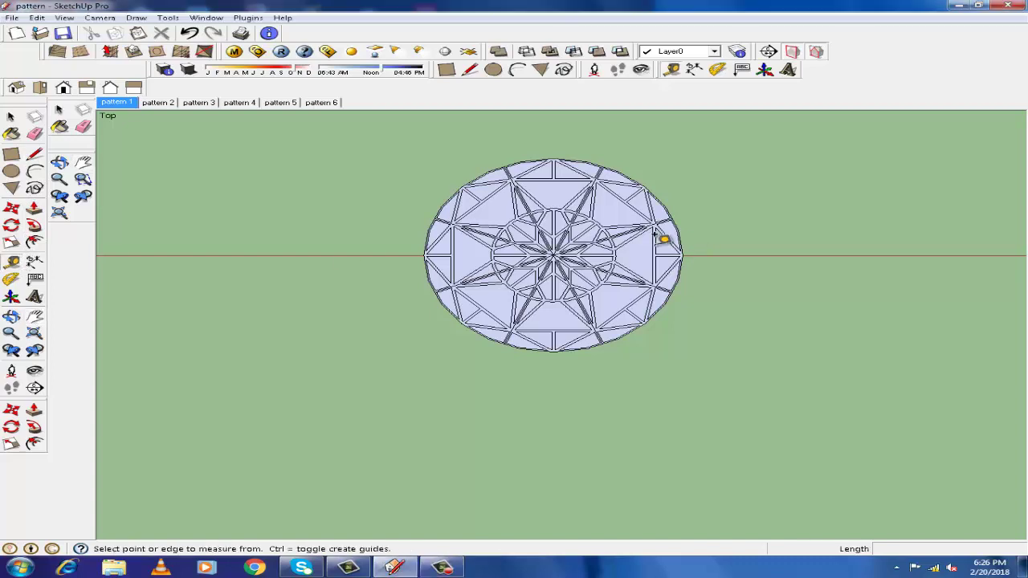
{"action": "left_click", "coordinate": [554, 254]}
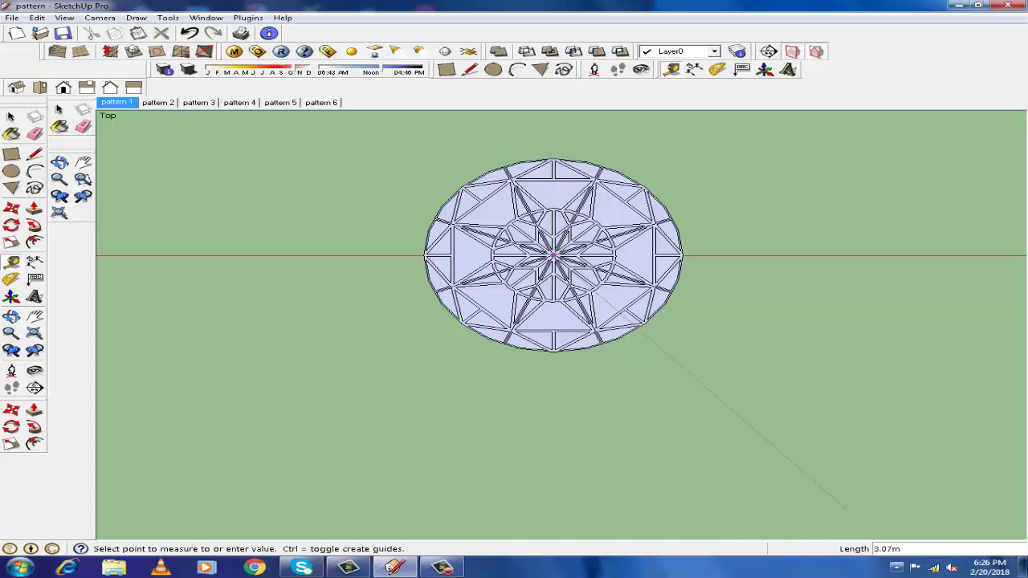
{"action": "left_click", "coordinate": [555, 147]}
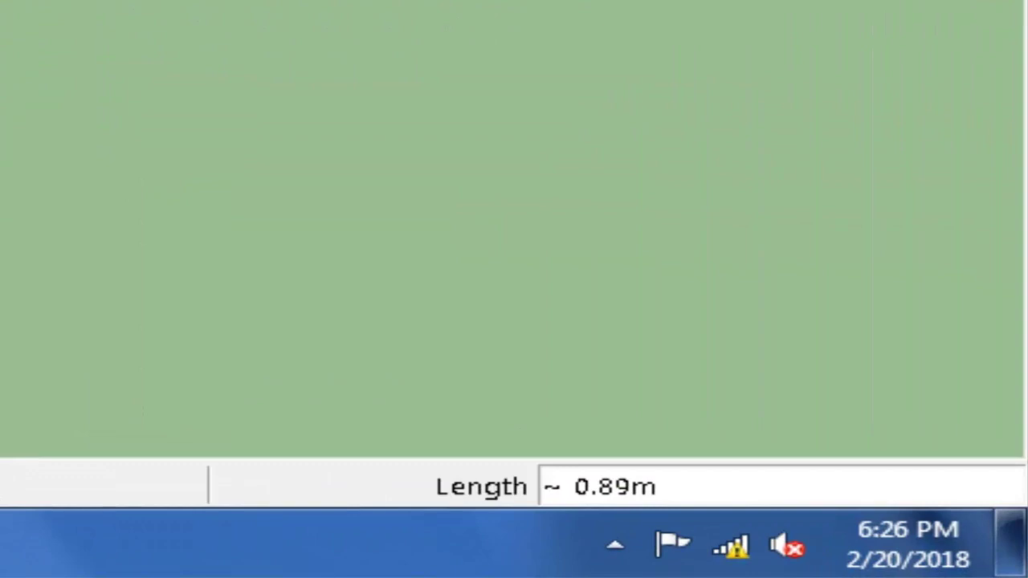
{"action": "key", "text": "e"}
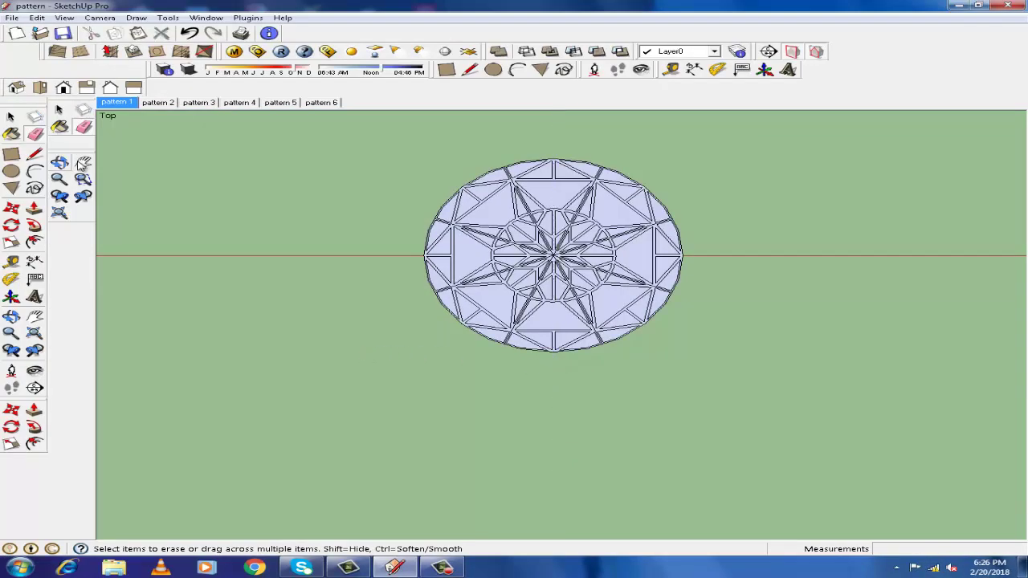
- Draw a 0.89 m radius circle in empty space left of the pattern
{"action": "left_click", "coordinate": [84, 163]}
{"action": "left_click_drag", "start_coordinate": [230, 292], "coordinate": [522, 319]}
{"action": "left_click_drag", "start_coordinate": [230, 328], "coordinate": [404, 332]}
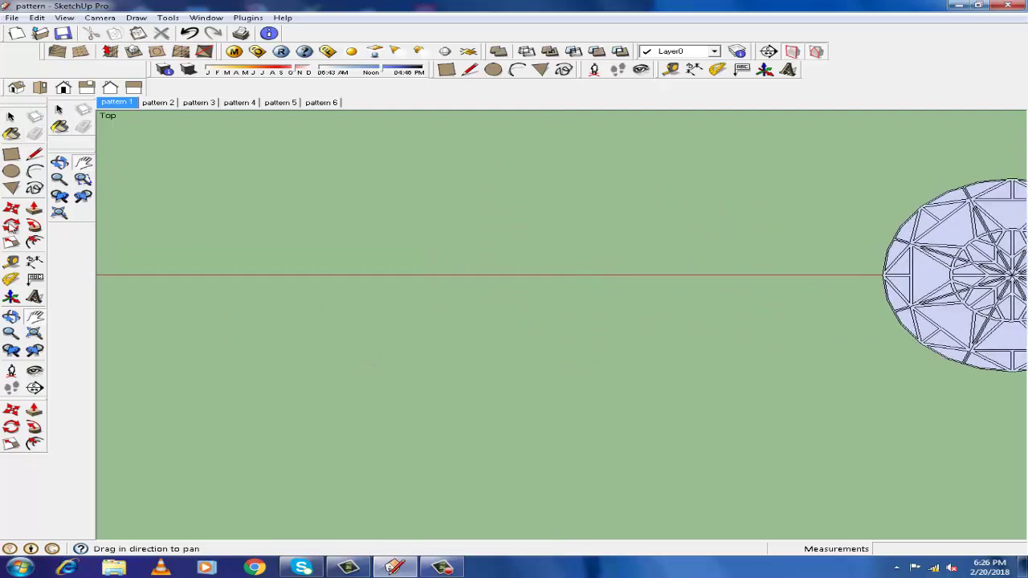
{"action": "left_click", "coordinate": [11, 172]}
{"action": "type", "text": ".89"}
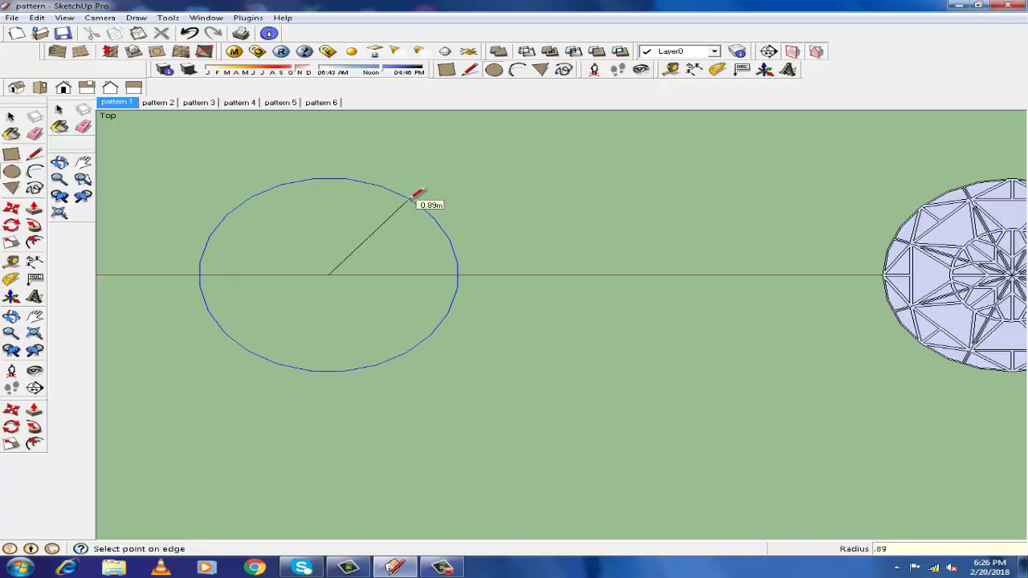
{"action": "left_click", "coordinate": [415, 196]}
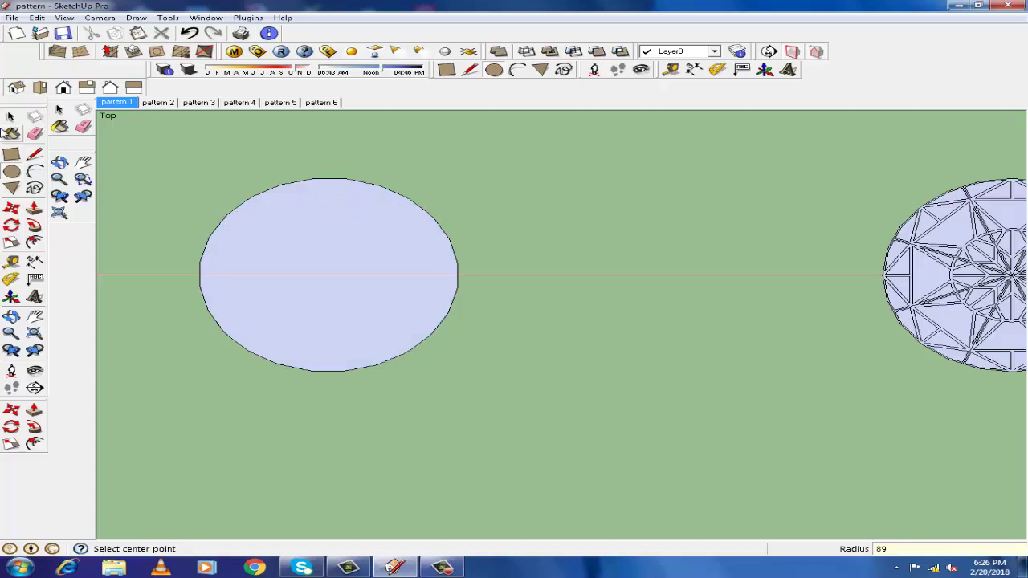
{"action": "left_click", "coordinate": [9, 119]}
{"action": "scroll", "coordinate": [516, 332], "scroll_direction": "down", "scroll_amount": 1}
{"action": "scroll", "coordinate": [517, 333], "scroll_direction": "down", "scroll_amount": 2}
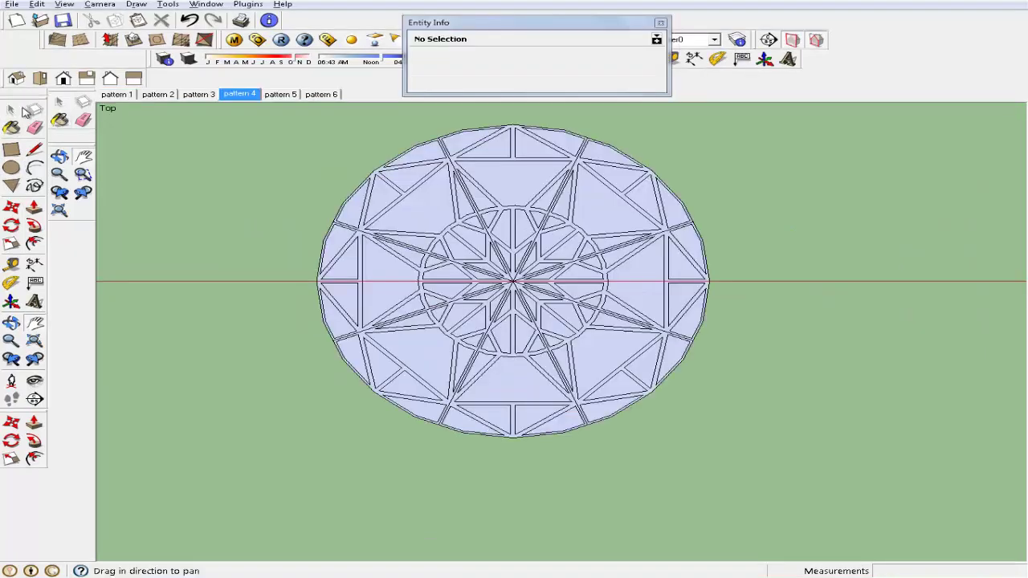
- Orbit to an angled view and draw a line across the circle, splitting it
{"action": "left_click", "coordinate": [11, 110]}
{"action": "left_click", "coordinate": [510, 391]}
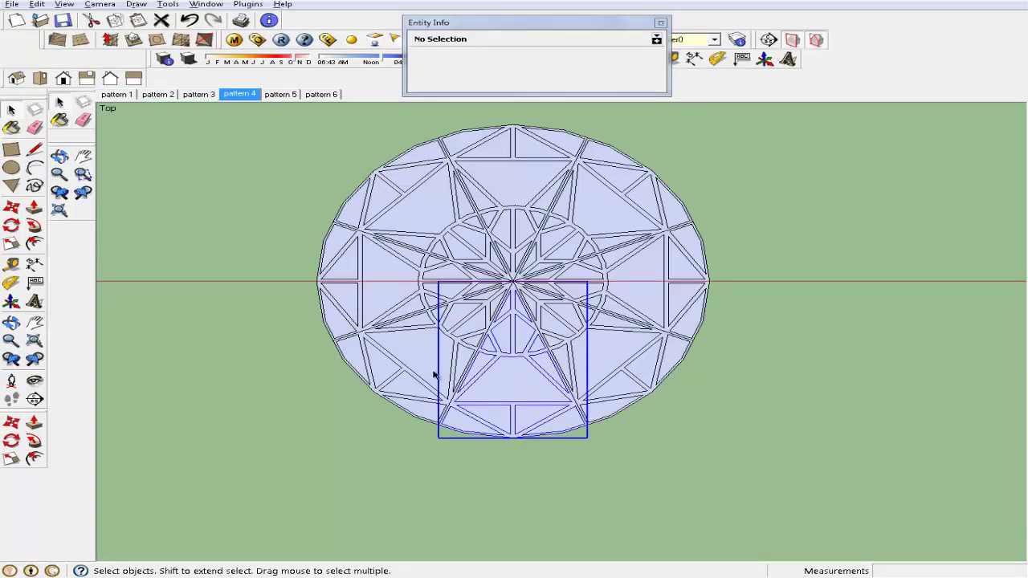
{"action": "left_click", "coordinate": [11, 210]}
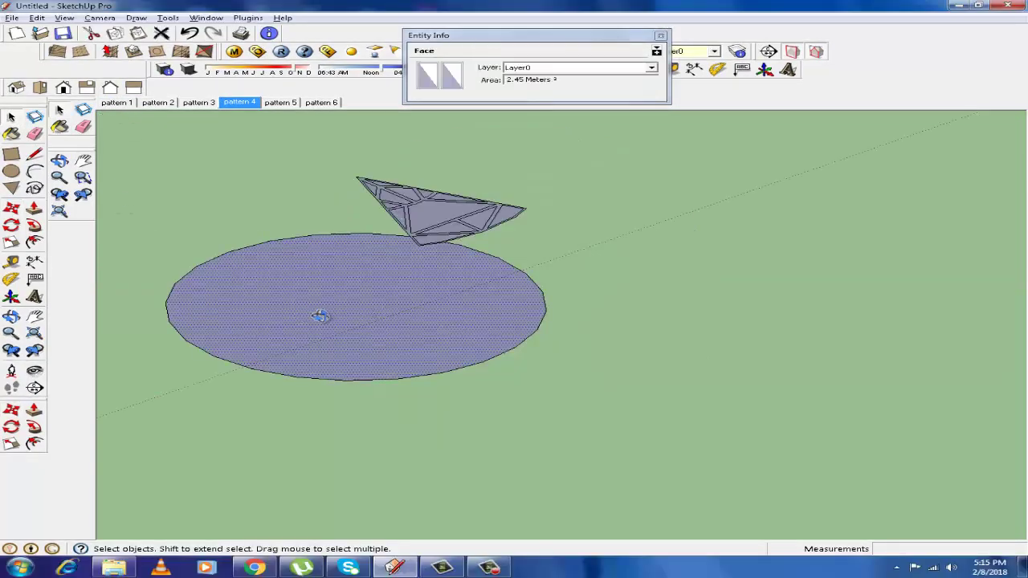
{"action": "middle_click_drag", "start_coordinate": [320, 315], "coordinate": [528, 308]}
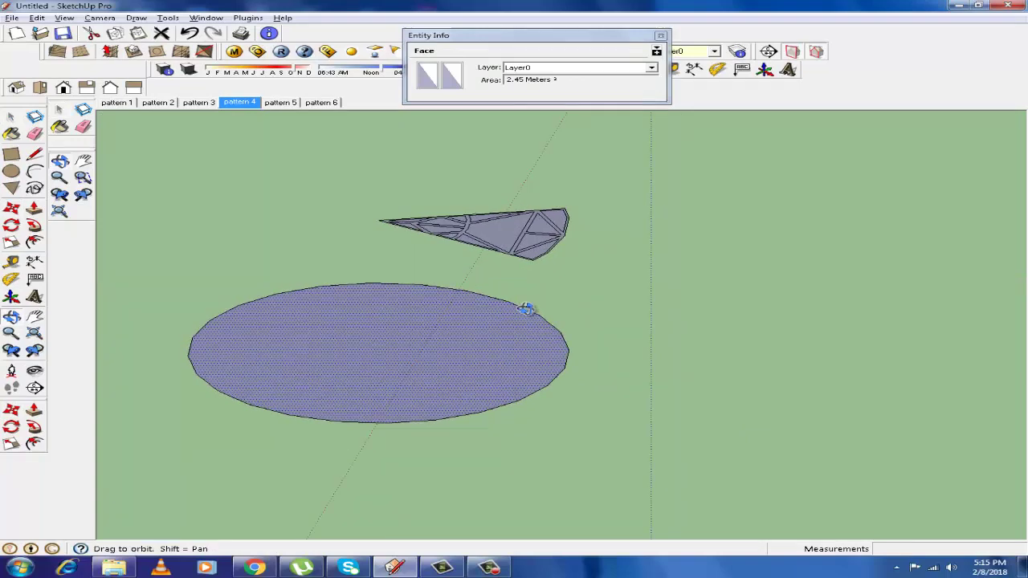
{"action": "left_click", "coordinate": [33, 155]}
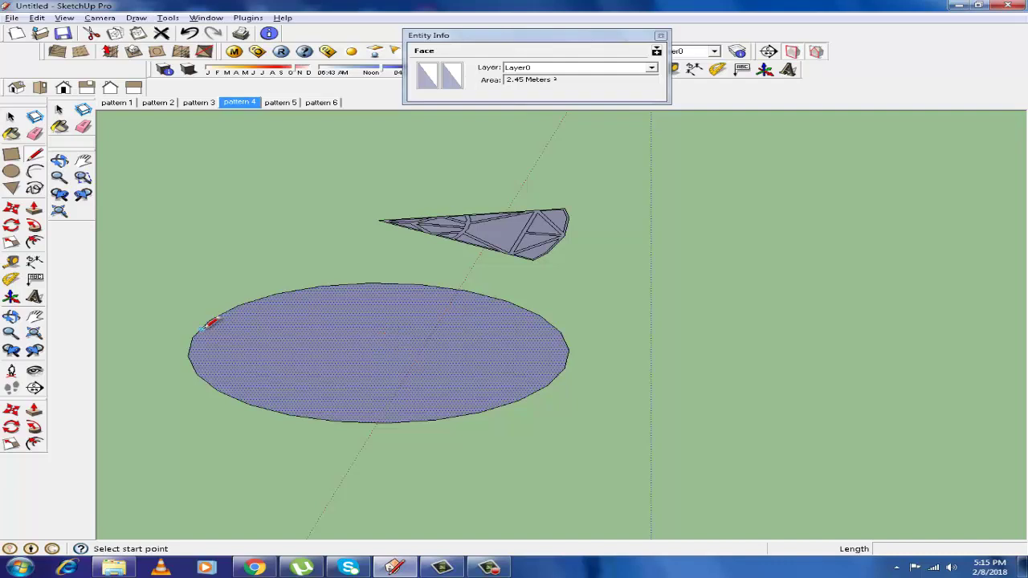
{"action": "left_click", "coordinate": [201, 329]}
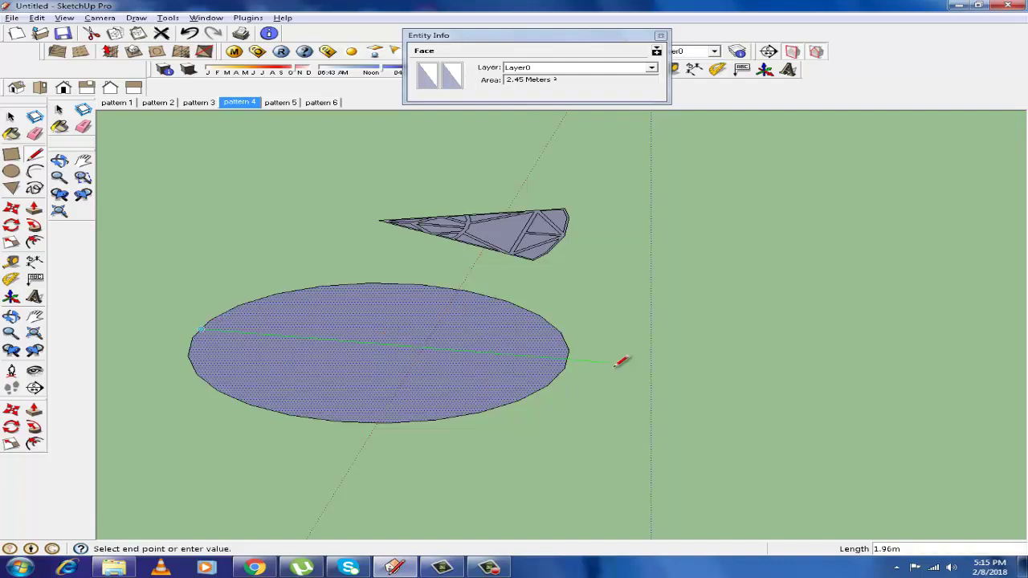
{"action": "left_click", "coordinate": [569, 351]}
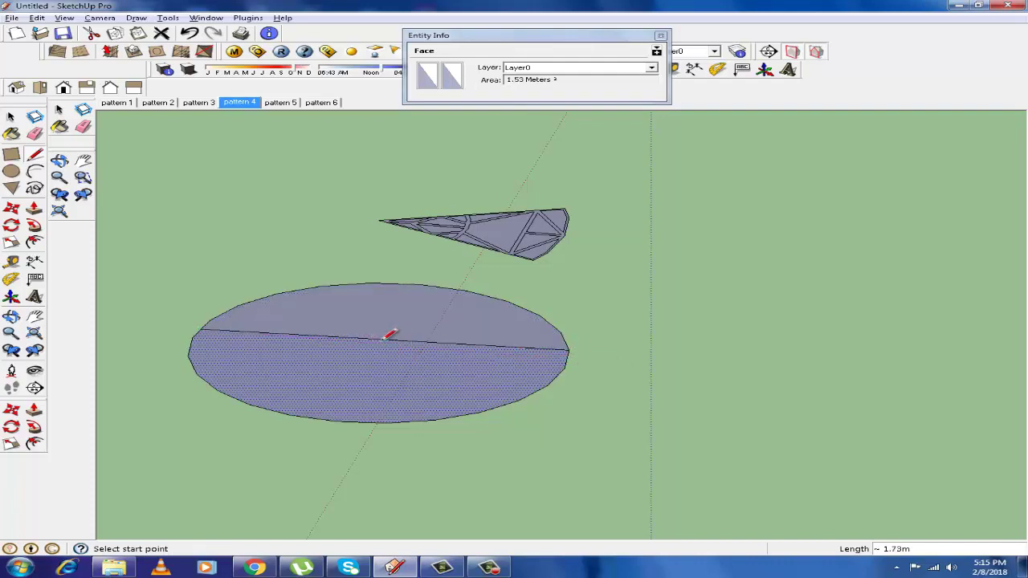
- Draw a 1.5 long vertical line up from the circle's centre
{"action": "left_click", "coordinate": [384, 339]}
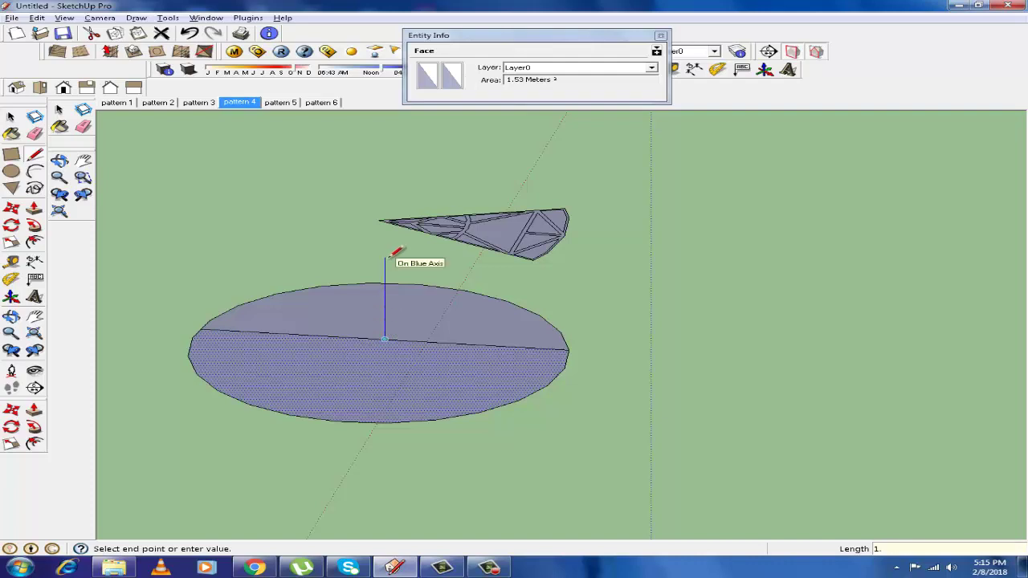
{"action": "key", "text": "Return"}
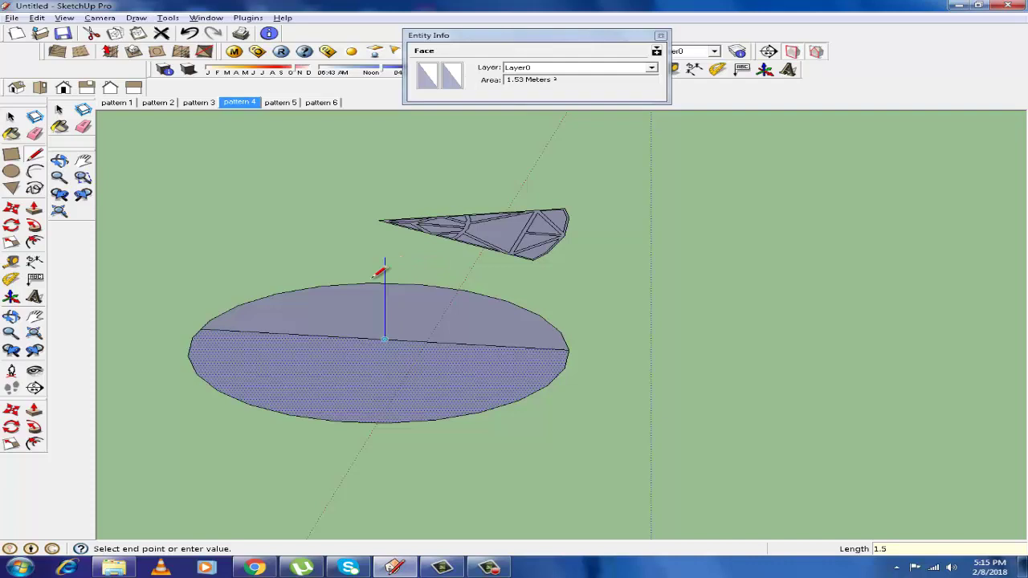
{"action": "key", "text": "Return"}
{"action": "scroll", "coordinate": [226, 229], "scroll_direction": "down", "scroll_amount": 2}
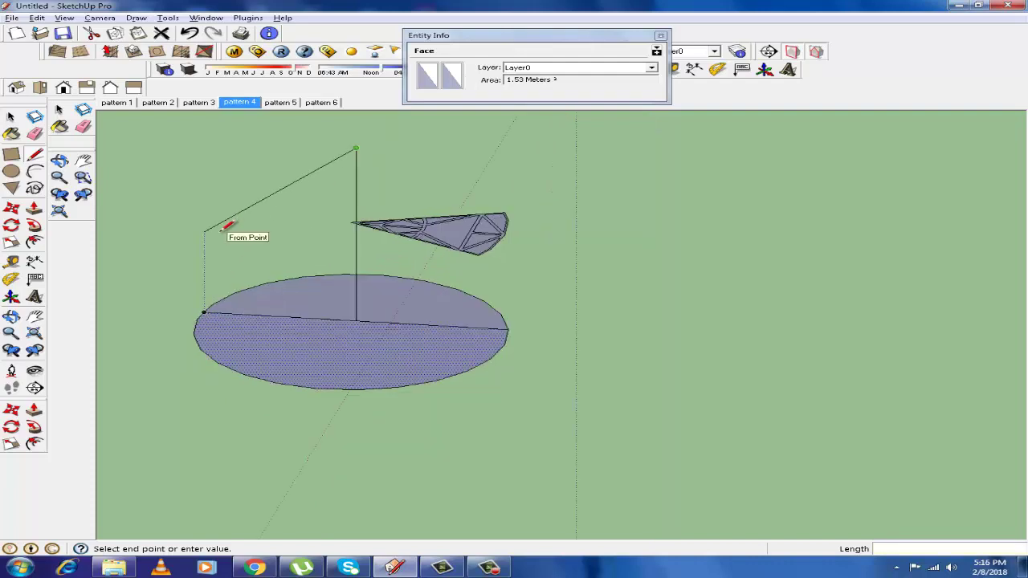
{"action": "key", "text": "Escape"}
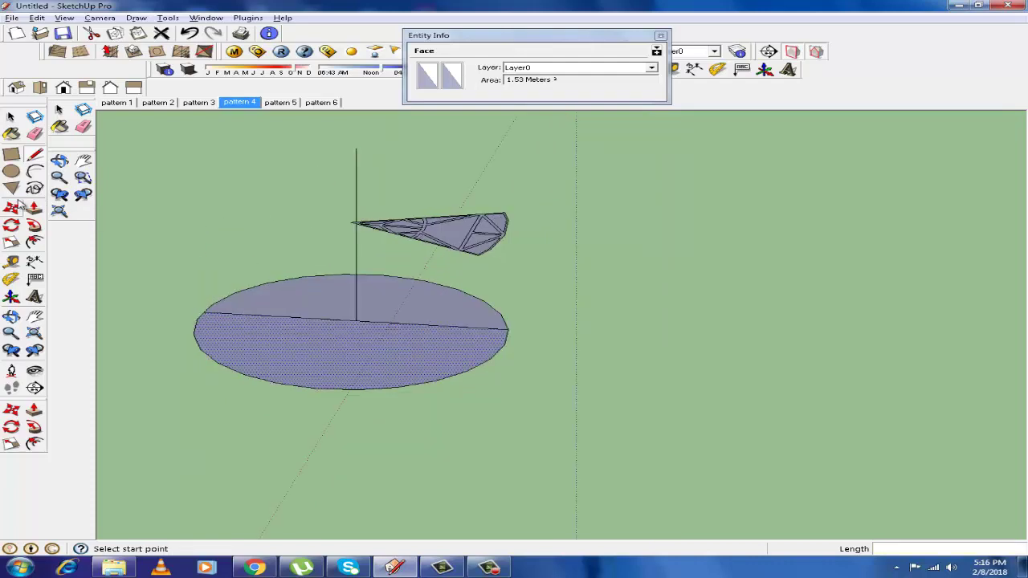
{"action": "left_click", "coordinate": [11, 170]}
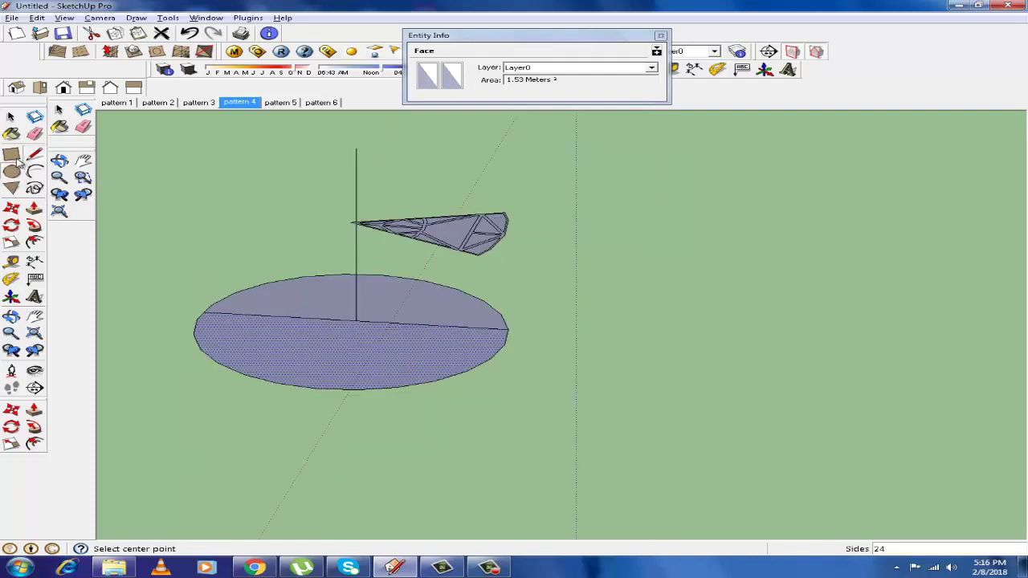
- Draw an upright rectangle to the circle's edge, erase the vertical line, and arc corner-to-corner
{"action": "left_click", "coordinate": [356, 259]}
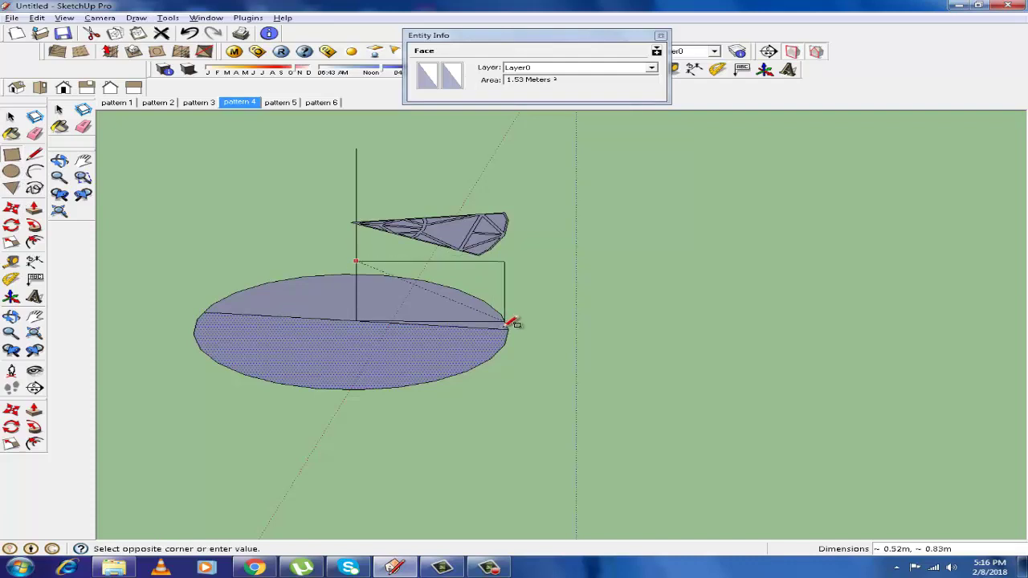
{"action": "left_click", "coordinate": [507, 328]}
{"action": "key", "text": "e"}
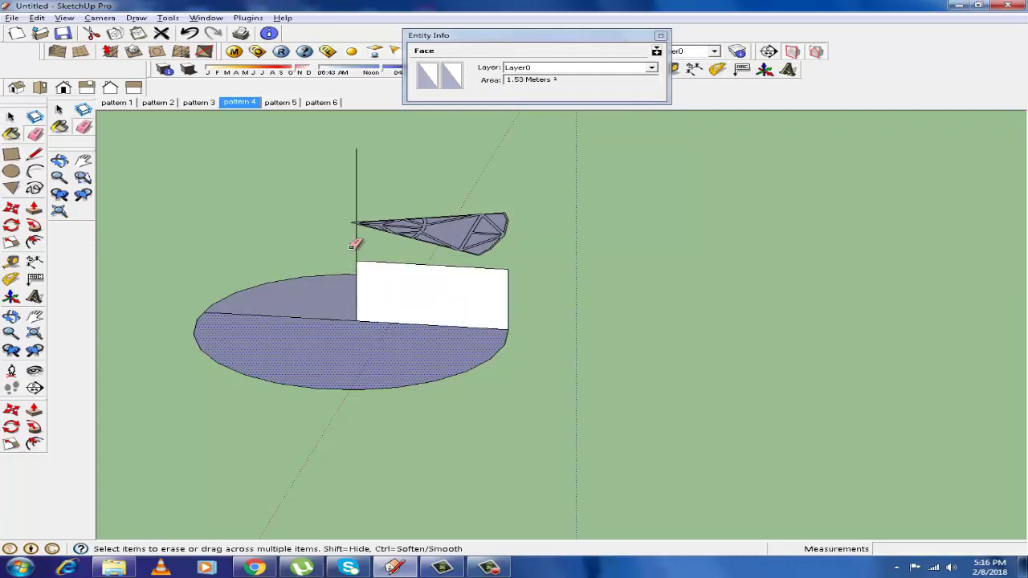
{"action": "left_click", "coordinate": [357, 242]}
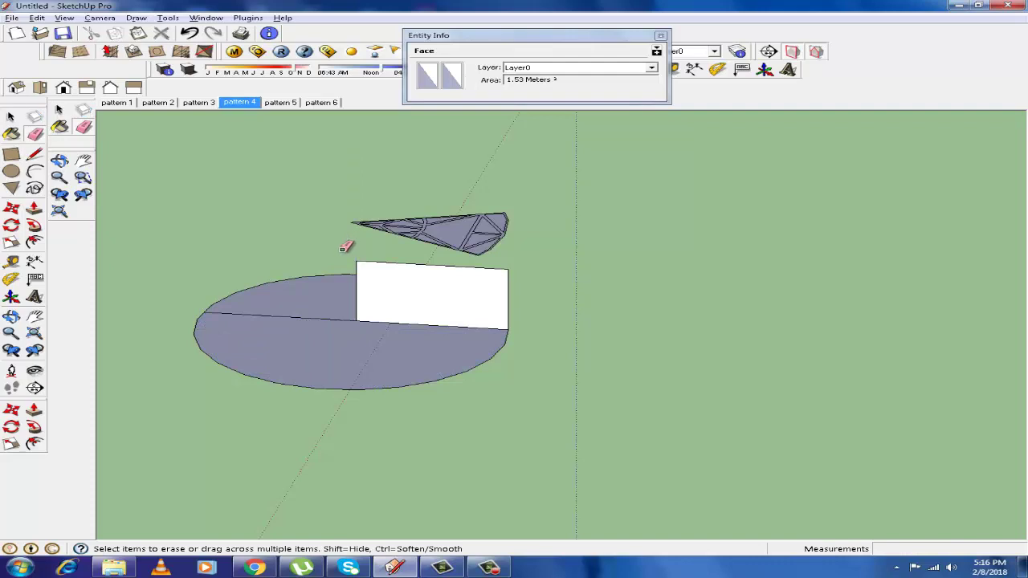
{"action": "left_click", "coordinate": [33, 173]}
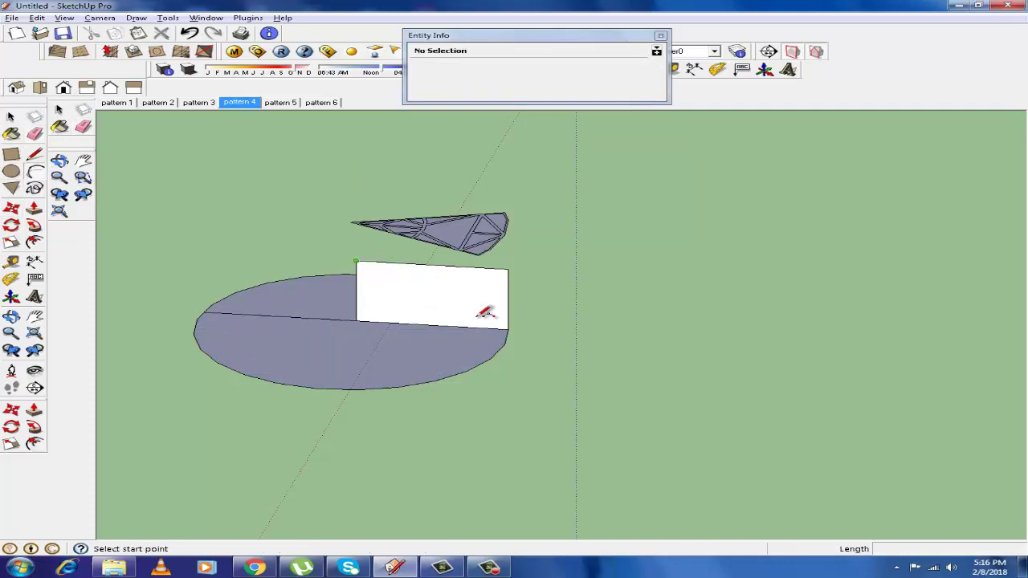
{"action": "left_click", "coordinate": [357, 262]}
{"action": "left_click", "coordinate": [508, 329]}
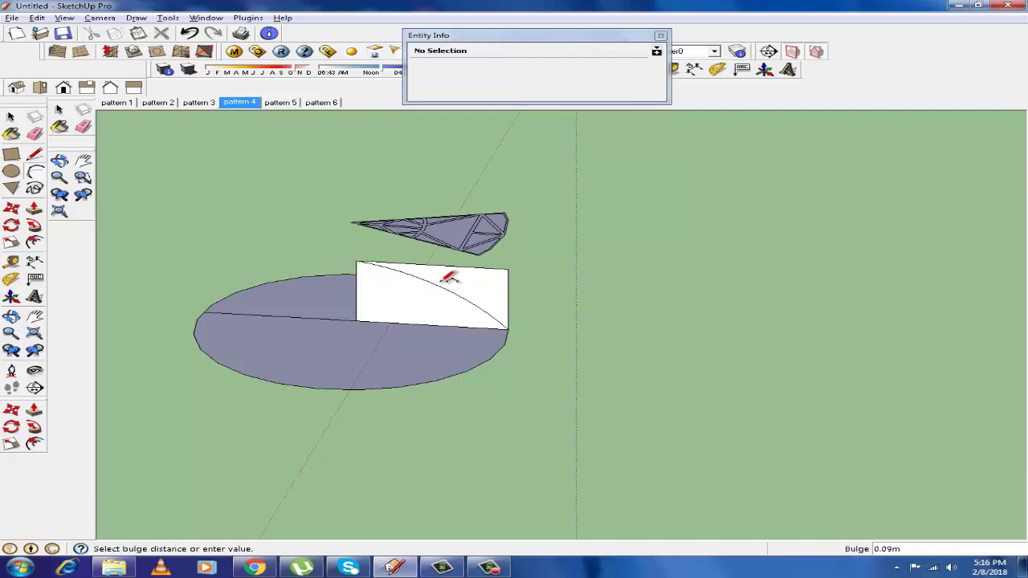
{"action": "left_click", "coordinate": [434, 285]}
- Erase the rectangle's top edge and the circle's dividing line, then select the circle face
{"action": "left_click", "coordinate": [13, 117]}
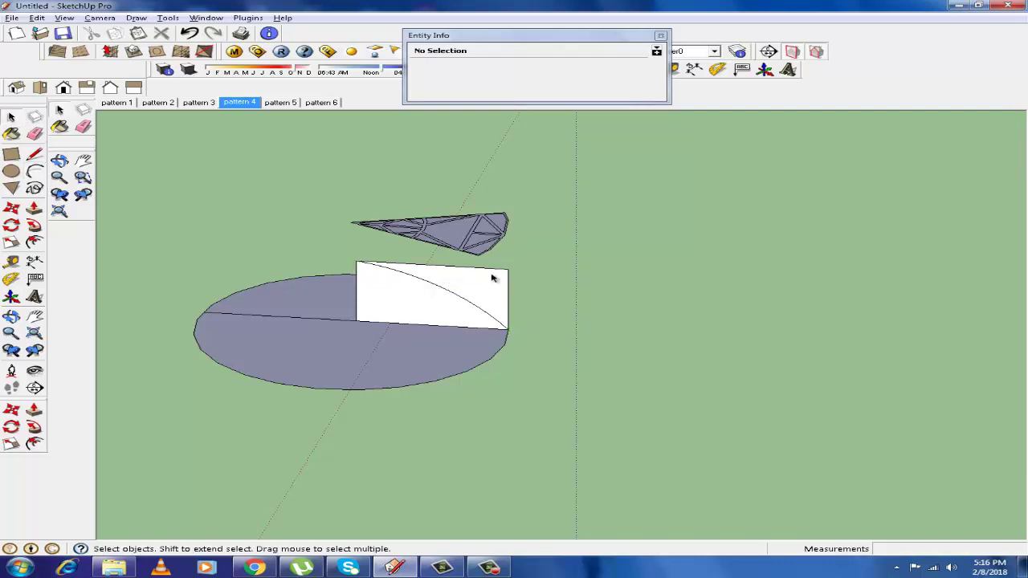
{"action": "key", "text": "e"}
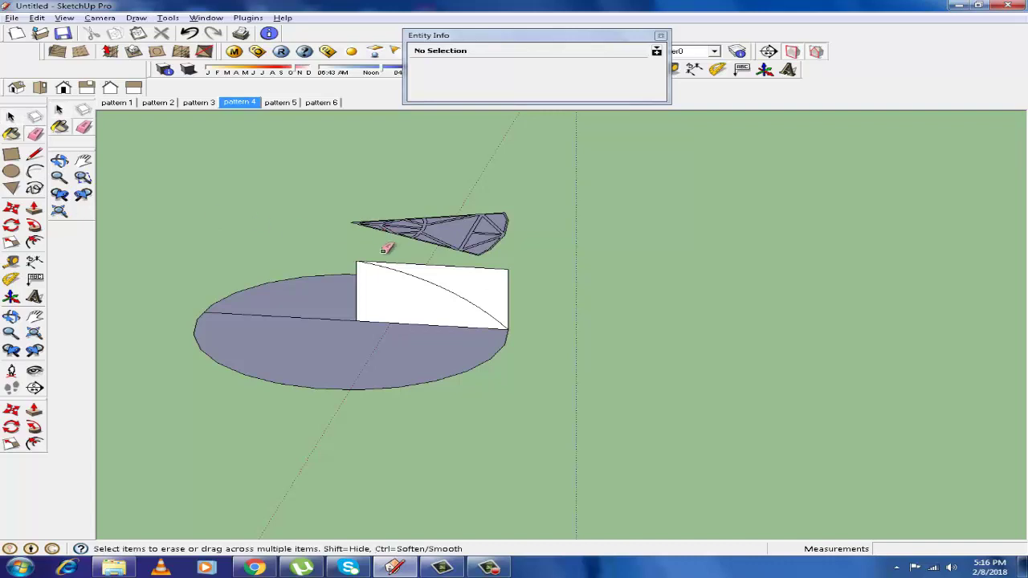
{"action": "left_click", "coordinate": [499, 270]}
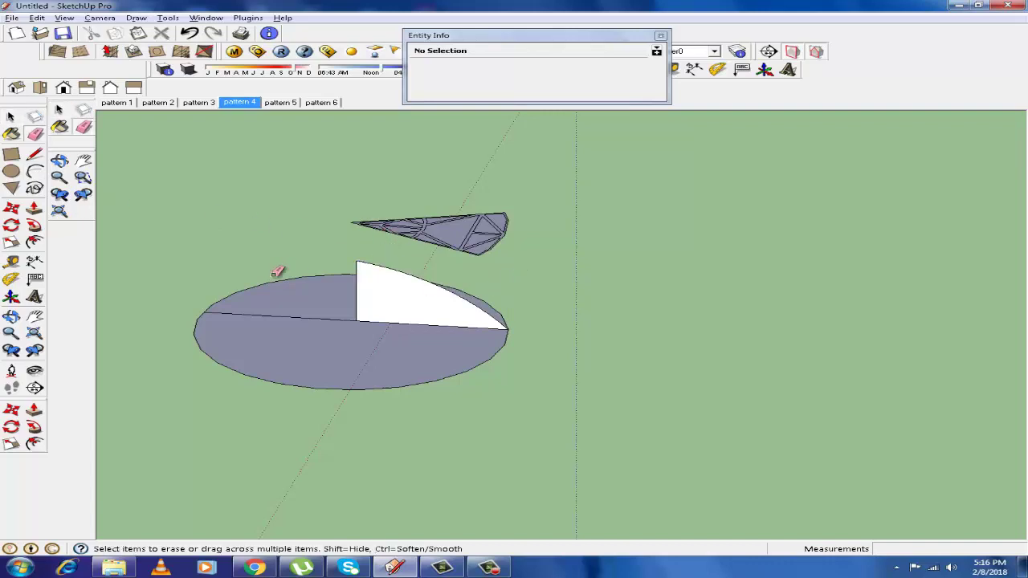
{"action": "left_click", "coordinate": [271, 319]}
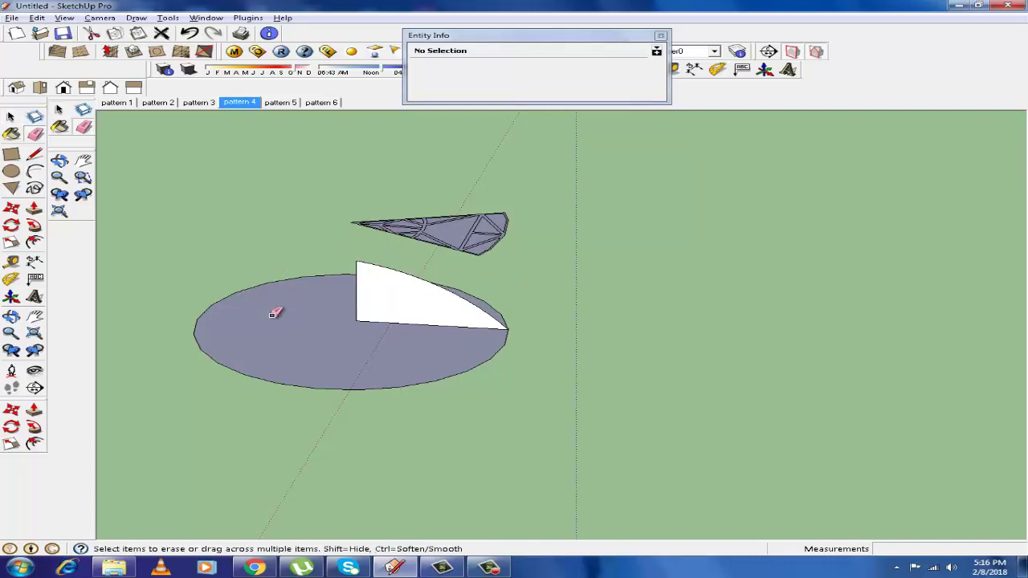
{"action": "left_click", "coordinate": [11, 118]}
{"action": "left_click", "coordinate": [334, 372]}
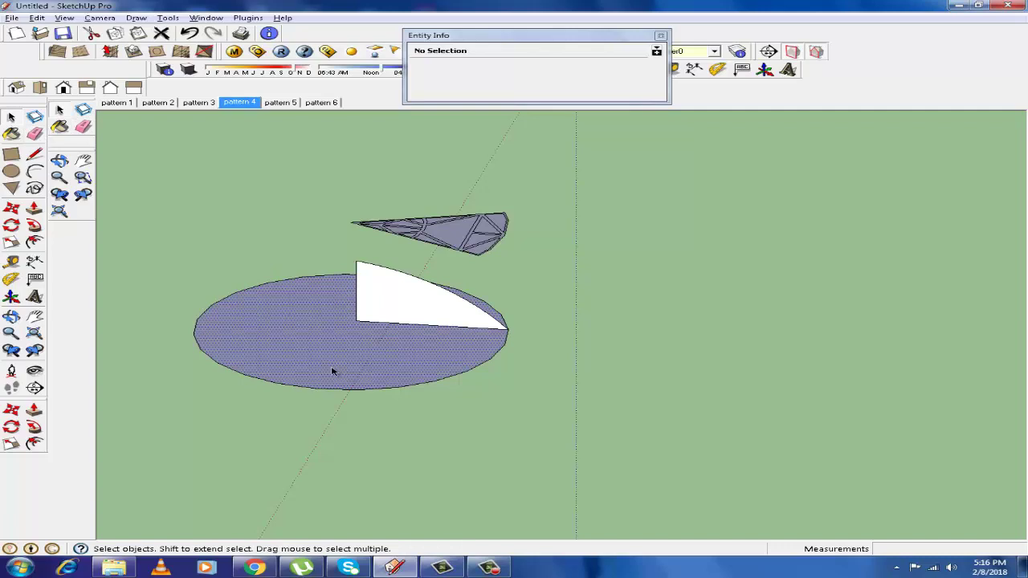
- Sweep the arc profile around the circle with Follow Me to form the dome
{"action": "left_click", "coordinate": [34, 227]}
{"action": "left_click", "coordinate": [432, 314]}
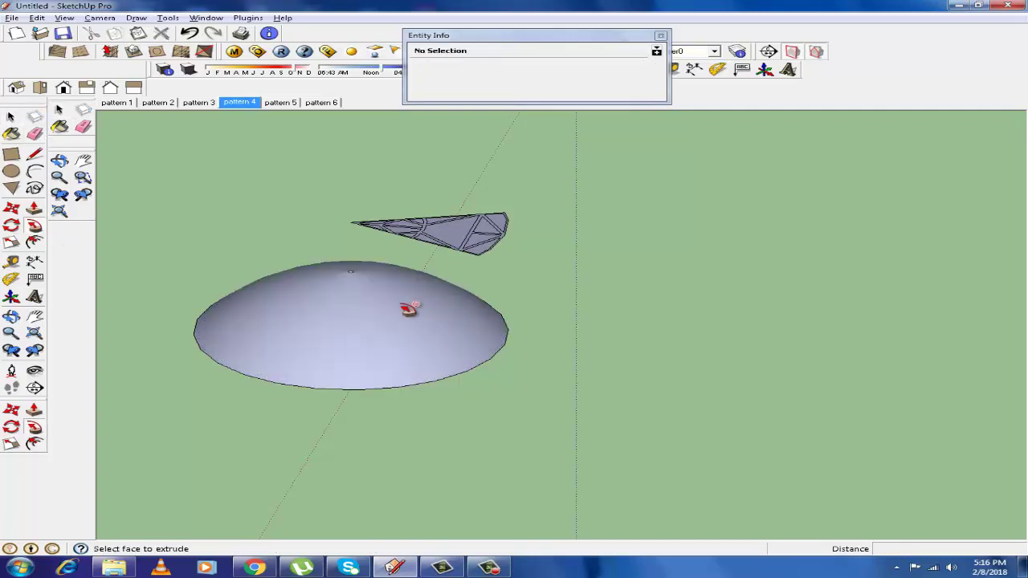
{"action": "middle_click_drag", "start_coordinate": [345, 268], "coordinate": [381, 320]}
{"action": "scroll", "coordinate": [383, 319], "scroll_direction": "up", "scroll_amount": 2}
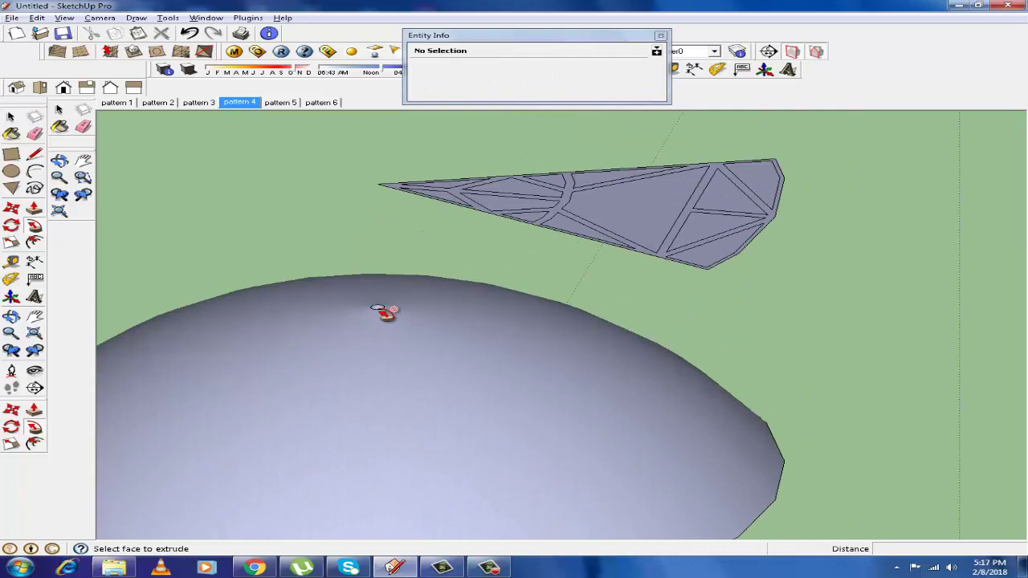
{"action": "scroll", "coordinate": [386, 313], "scroll_direction": "up", "scroll_amount": 3}
{"action": "scroll", "coordinate": [386, 309], "scroll_direction": "down", "scroll_amount": 4}
{"action": "scroll", "coordinate": [392, 316], "scroll_direction": "down", "scroll_amount": 1}
{"action": "mouse_move", "coordinate": [394, 318]}
{"action": "middle_mouse_down"}
{"action": "mouse_move", "coordinate": [333, 329]}
{"action": "mouse_move", "coordinate": [255, 367]}
{"action": "mouse_move", "coordinate": [250, 381]}
{"action": "middle_mouse_up"}
- Select the triangular pattern component above the dome
{"action": "left_click", "coordinate": [12, 117]}
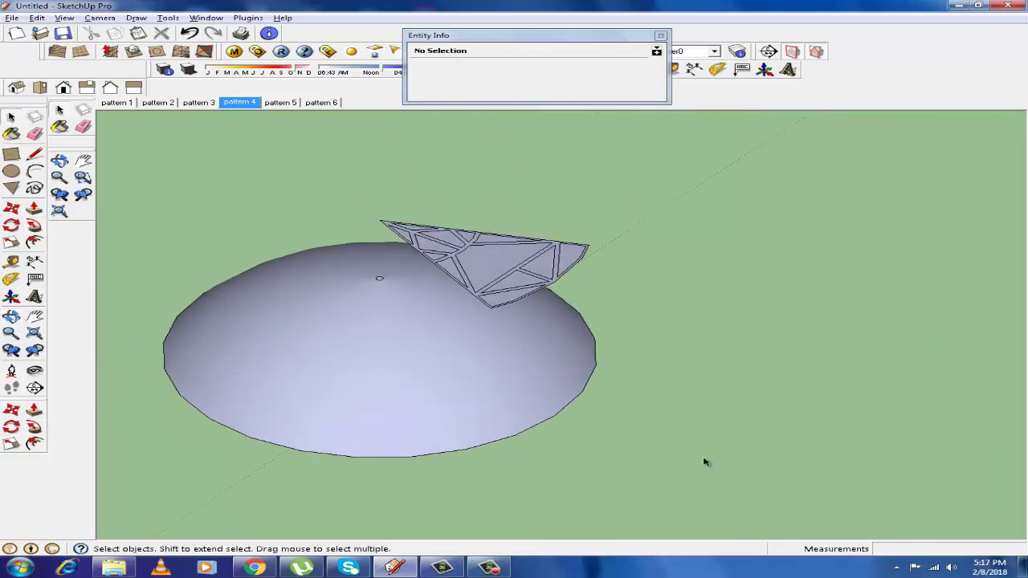
{"action": "scroll", "coordinate": [561, 325], "scroll_direction": "up", "scroll_amount": 2}
{"action": "left_click", "coordinate": [471, 267]}
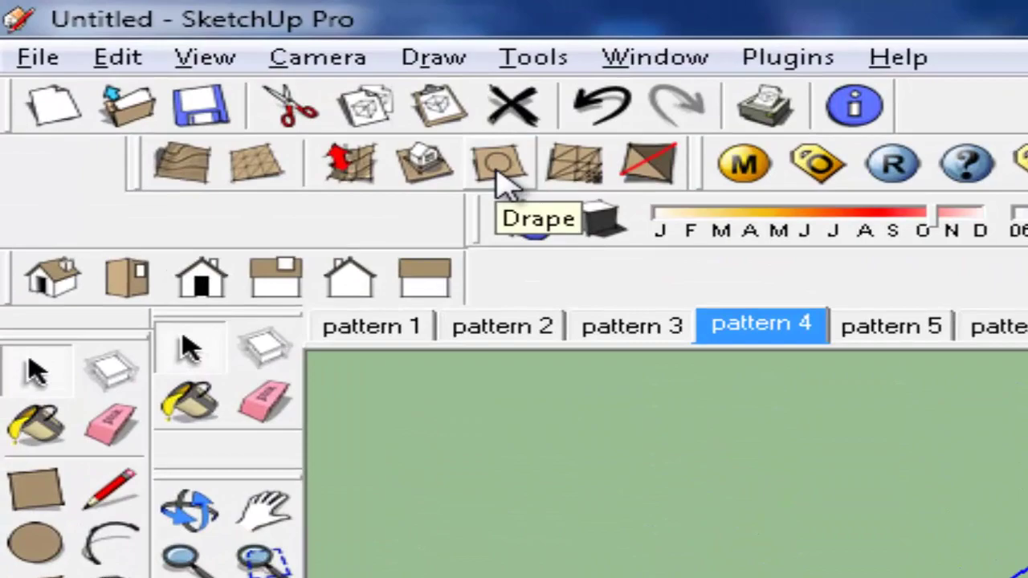
- Drape the selected triangular pattern onto the dome mesh and orbit to inspect it
{"action": "left_click", "coordinate": [497, 173]}
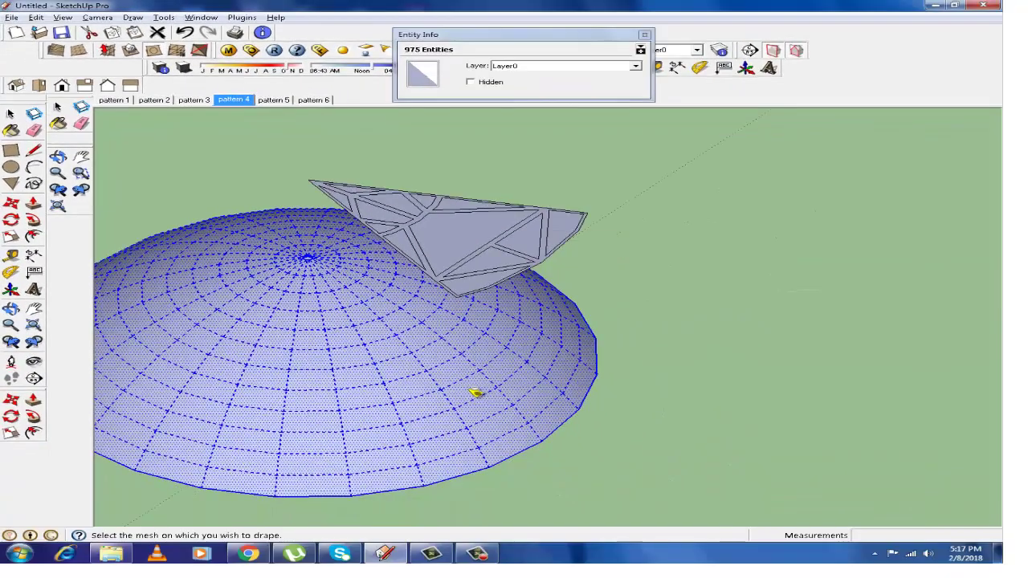
{"action": "left_click", "coordinate": [476, 392]}
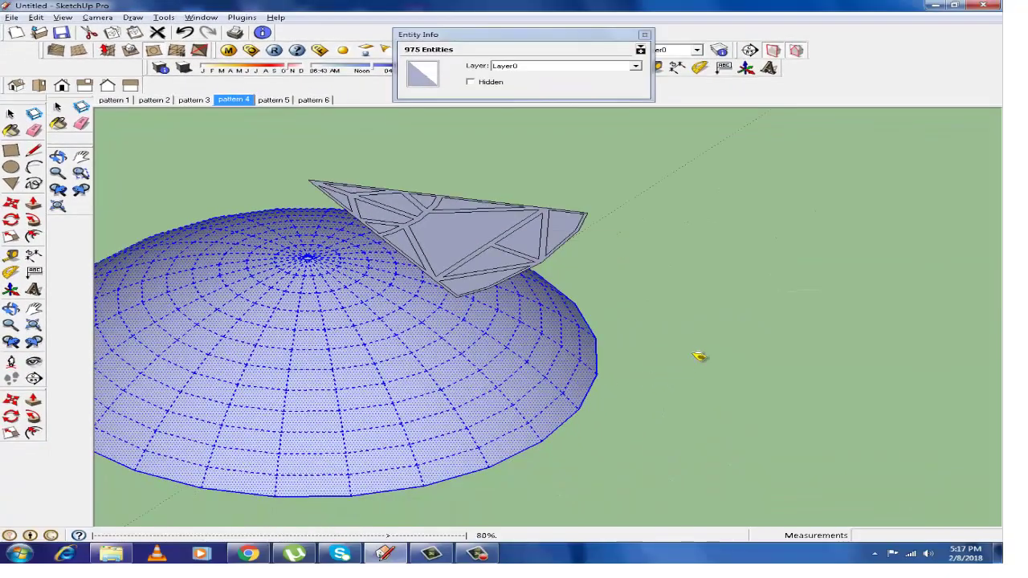
{"action": "scroll", "coordinate": [631, 367], "scroll_direction": "up", "scroll_amount": 3}
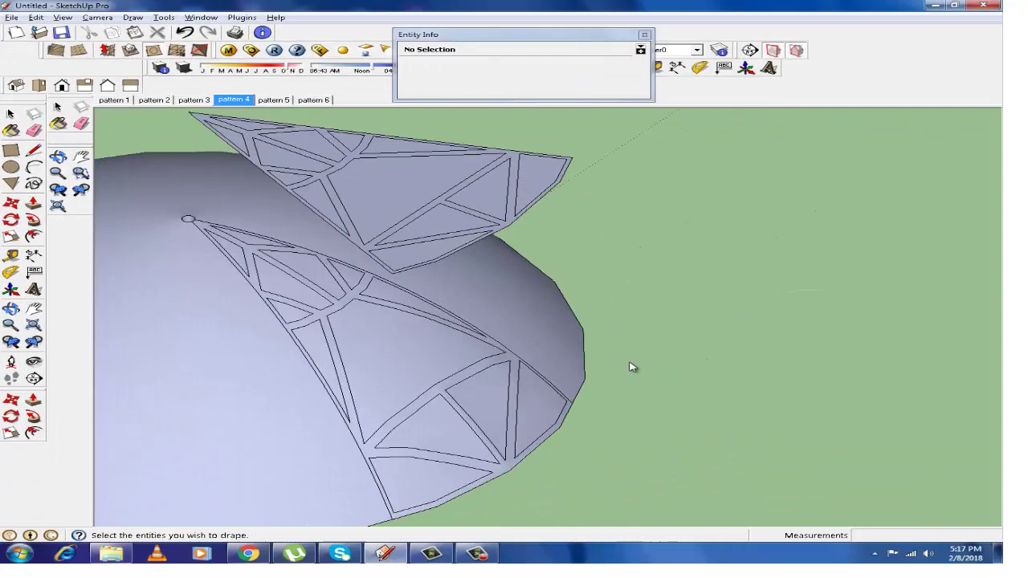
{"action": "scroll", "coordinate": [574, 378], "scroll_direction": "up", "scroll_amount": 2}
{"action": "mouse_move", "coordinate": [574, 379]}
{"action": "middle_mouse_down"}
{"action": "mouse_move", "coordinate": [386, 326]}
{"action": "mouse_move", "coordinate": [375, 309]}
{"action": "middle_mouse_up"}
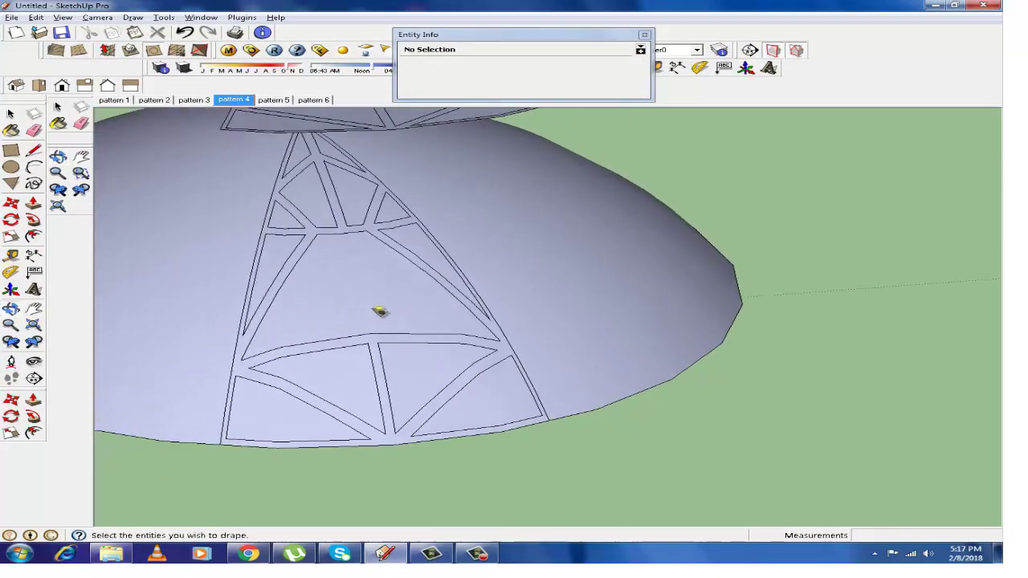
{"action": "left_click_drag", "start_coordinate": [442, 289], "coordinate": [367, 308]}
{"action": "scroll", "coordinate": [402, 302], "scroll_direction": "down", "scroll_amount": 3}
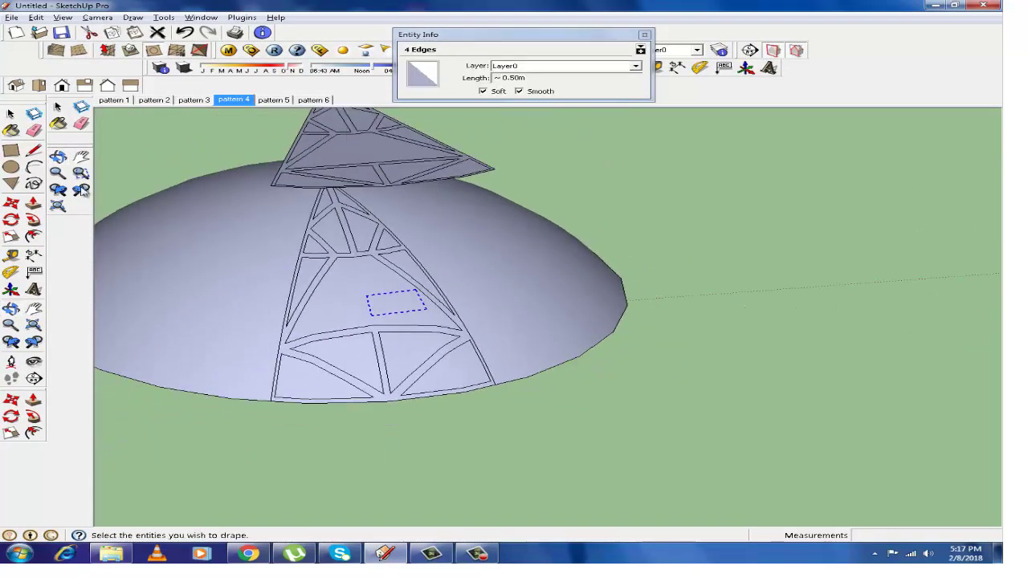
- Select seven triangular and thin faces of the draped pattern and delete them
{"action": "left_click", "coordinate": [11, 115]}
{"action": "left_click", "coordinate": [333, 294]}
{"action": "left_click", "coordinate": [419, 360]}
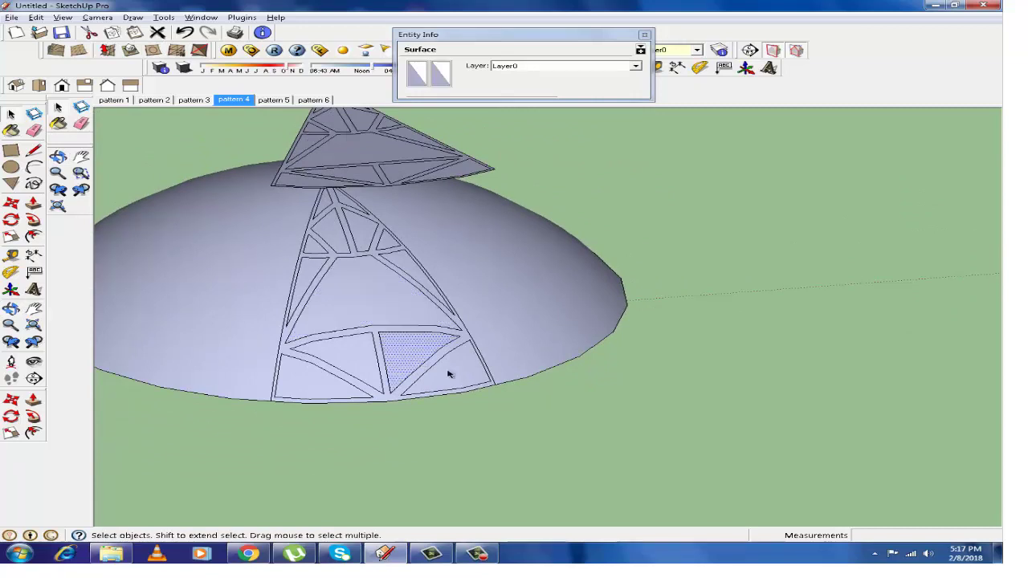
{"action": "left_click", "coordinate": [456, 376]}
{"action": "left_click", "coordinate": [344, 362]}
{"action": "left_click", "coordinate": [310, 390]}
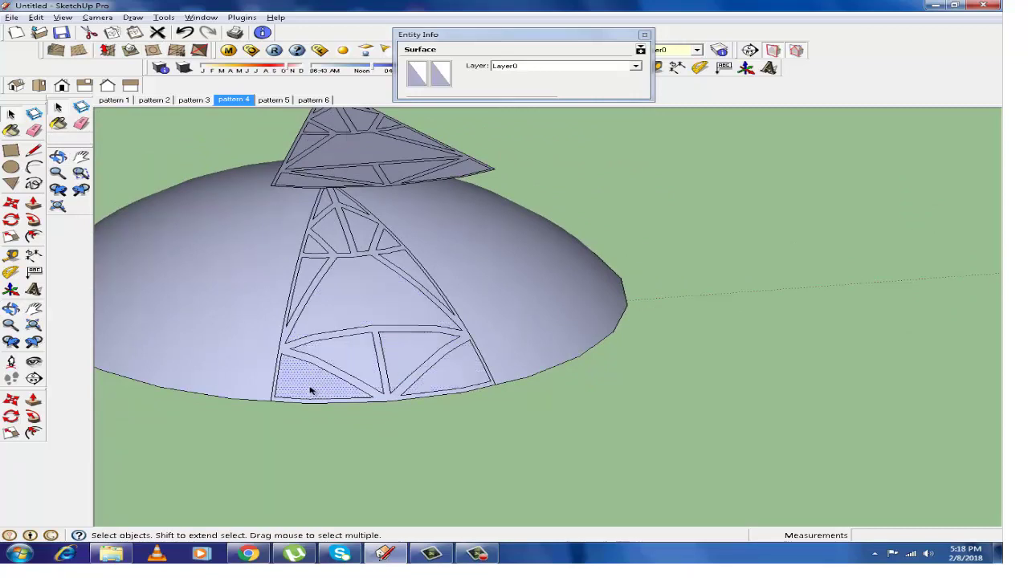
{"action": "left_click", "coordinate": [313, 252]}
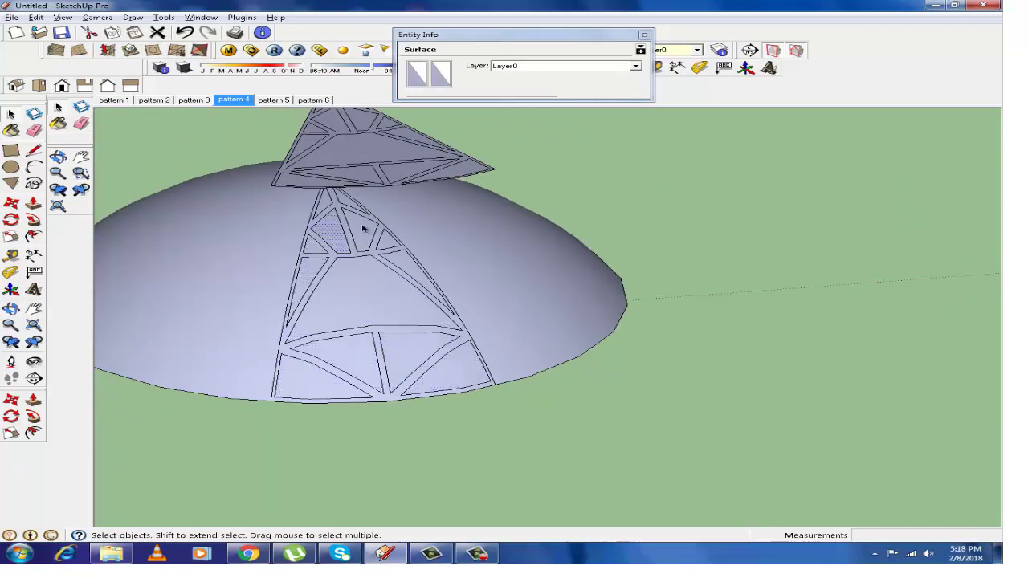
{"action": "left_click", "coordinate": [388, 242]}
{"action": "key", "text": "Delete"}
- Delete the adjacent larger face, the thin sliver faces and the large face below
{"action": "left_click", "coordinate": [361, 232]}
{"action": "key", "text": "Delete"}
{"action": "left_click", "coordinate": [326, 207]}
{"action": "key", "text": "Delete"}
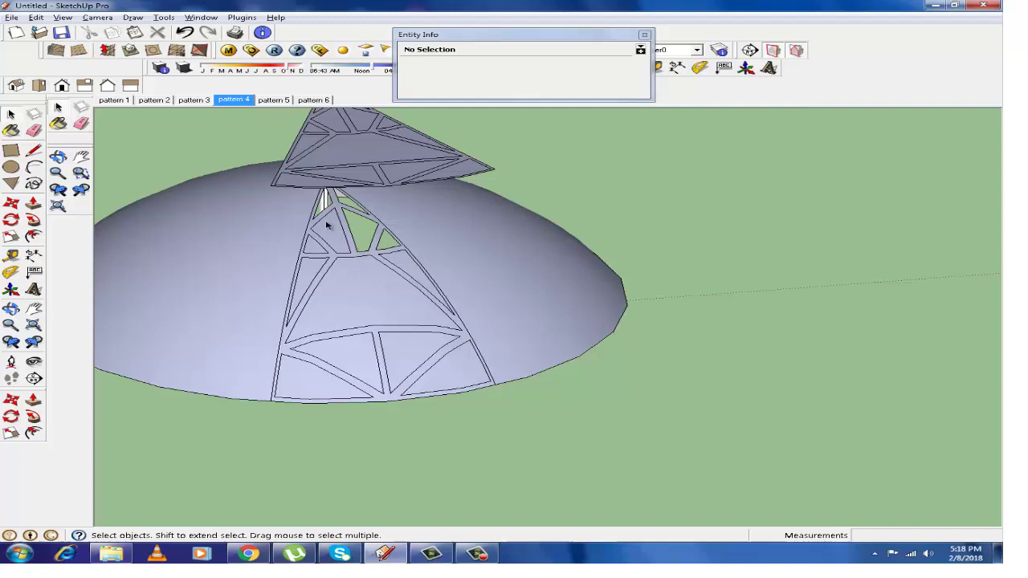
{"action": "left_click", "coordinate": [324, 233]}
{"action": "key", "text": "Delete"}
{"action": "left_click", "coordinate": [318, 255]}
{"action": "key", "text": "Delete"}
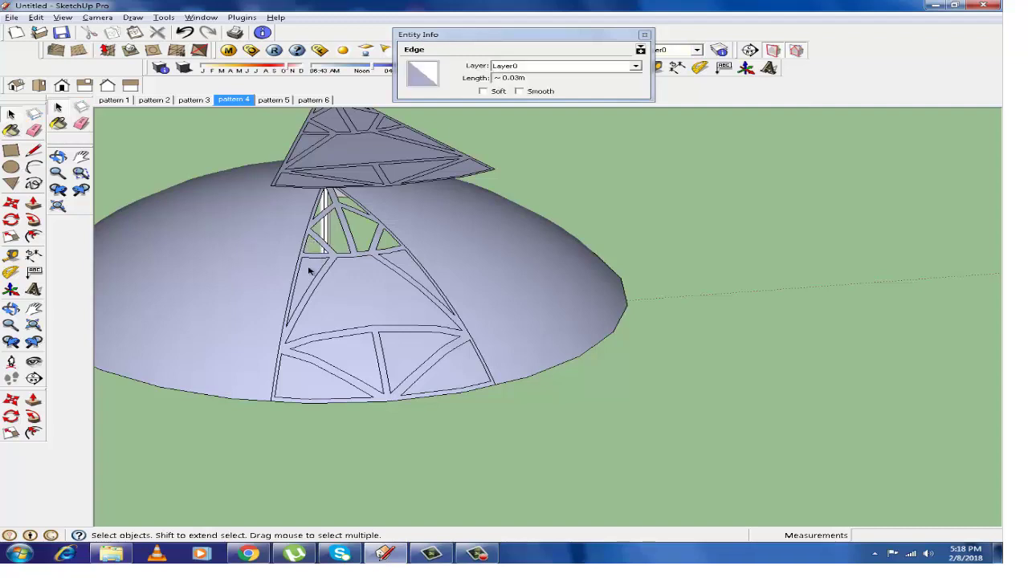
- Delete the remaining leftover panel faces in the lower frame
{"action": "left_click", "coordinate": [310, 265]}
{"action": "key", "text": "Delete"}
{"action": "left_click", "coordinate": [354, 285]}
{"action": "key", "text": "Delete"}
{"action": "key", "text": "Delete"}
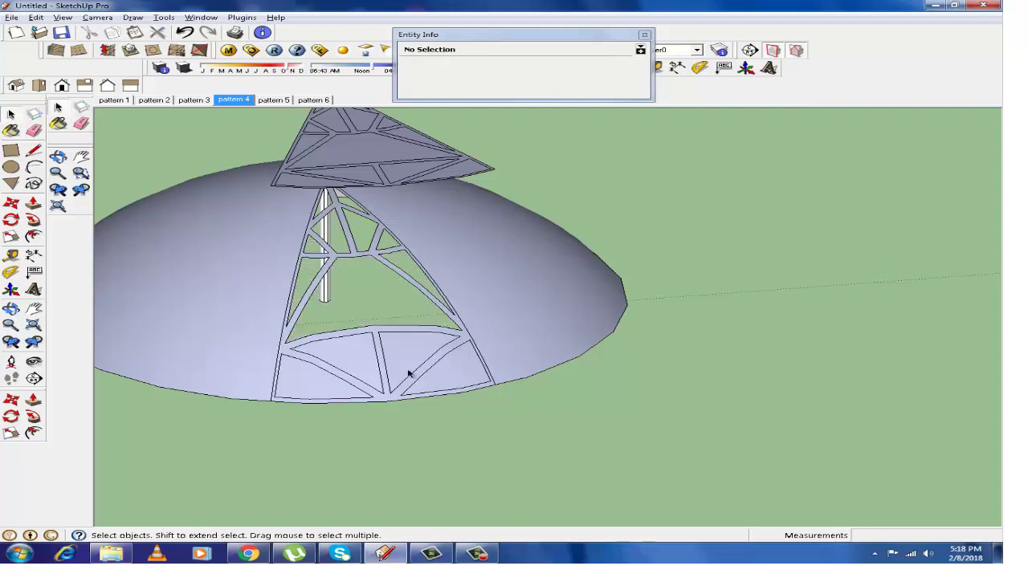
{"action": "left_click", "coordinate": [439, 367]}
{"action": "key", "text": "Delete"}
{"action": "key", "text": "Delete"}
{"action": "left_click", "coordinate": [362, 356]}
{"action": "key", "text": "Delete"}
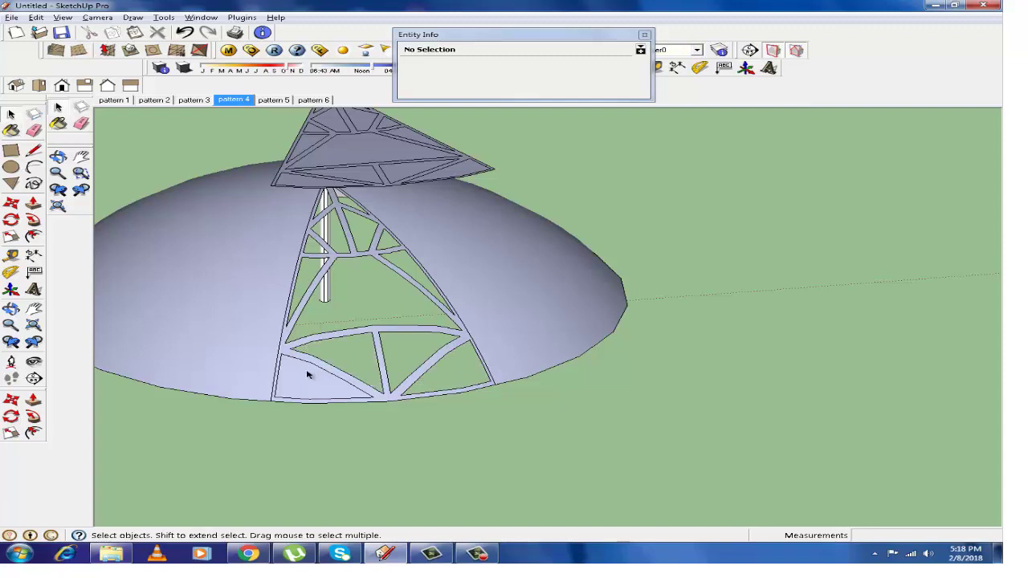
- Select the dome surface, then erase the base circle's right-side arcs and the post's inner edge
{"action": "left_click", "coordinate": [528, 292]}
{"action": "key", "text": "Delete"}
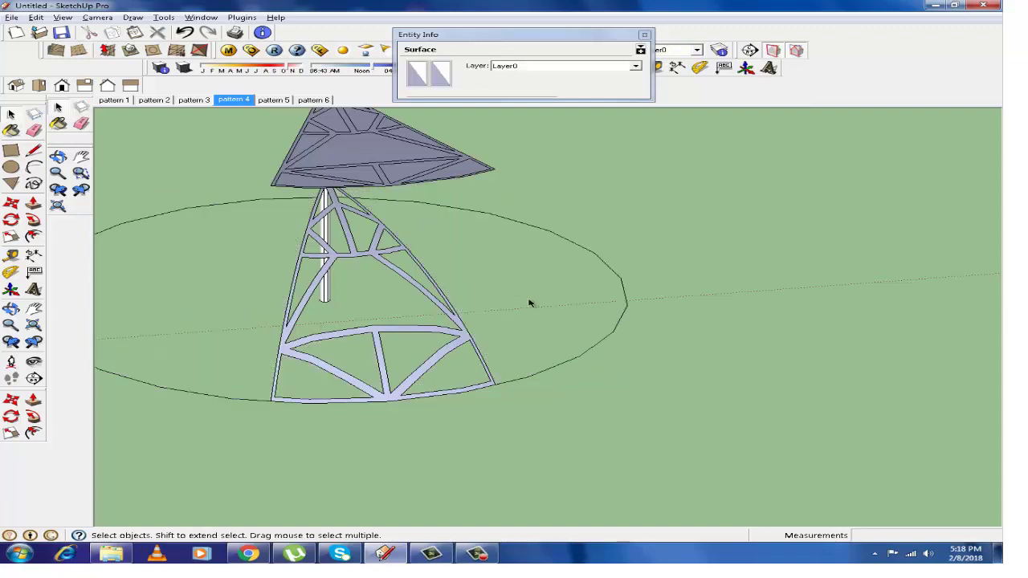
{"action": "left_click", "coordinate": [80, 123]}
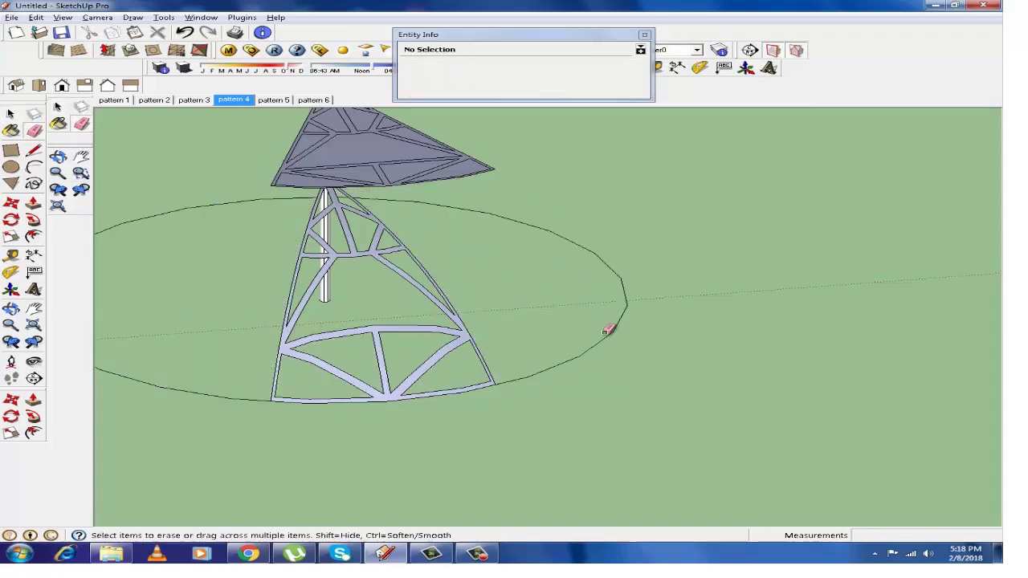
{"action": "left_click_drag", "start_coordinate": [616, 327], "coordinate": [536, 372]}
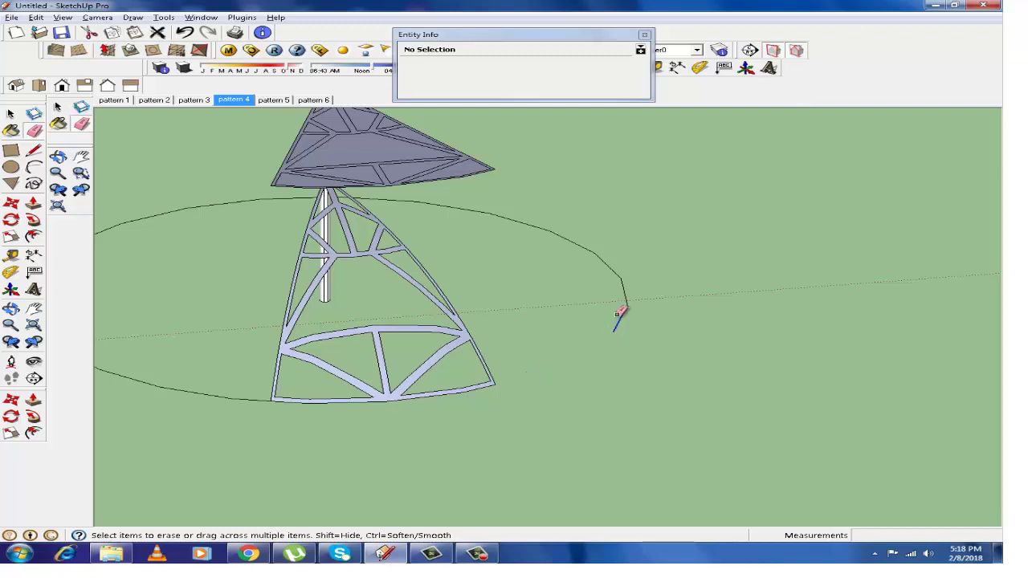
{"action": "mouse_move", "coordinate": [615, 328]}
{"action": "left_mouse_down"}
{"action": "mouse_move", "coordinate": [593, 246]}
{"action": "mouse_move", "coordinate": [615, 276]}
{"action": "left_mouse_up"}
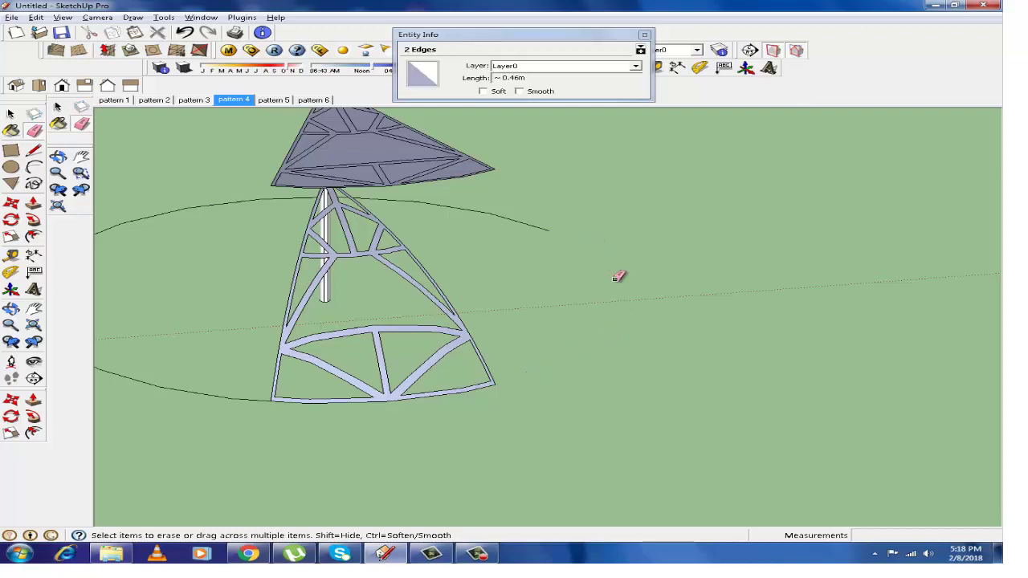
{"action": "left_click_drag", "start_coordinate": [555, 230], "coordinate": [402, 197]}
{"action": "left_click_drag", "start_coordinate": [329, 231], "coordinate": [327, 227]}
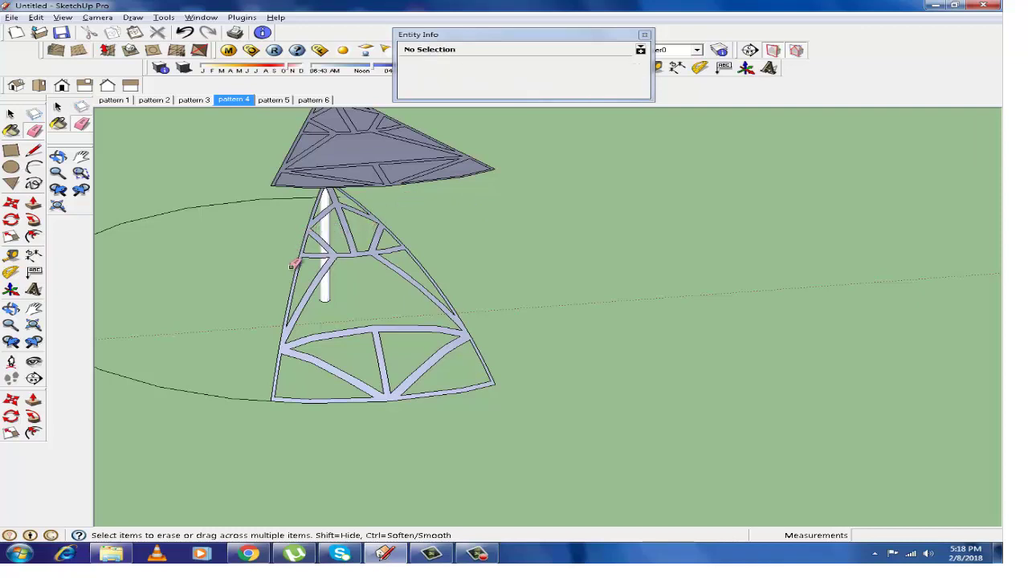
- Erase the post's vertical edge and the small arc edges at the frame's tip
{"action": "mouse_move", "coordinate": [293, 266]}
{"action": "middle_mouse_down"}
{"action": "mouse_move", "coordinate": [528, 268]}
{"action": "mouse_move", "coordinate": [301, 391]}
{"action": "middle_mouse_up"}
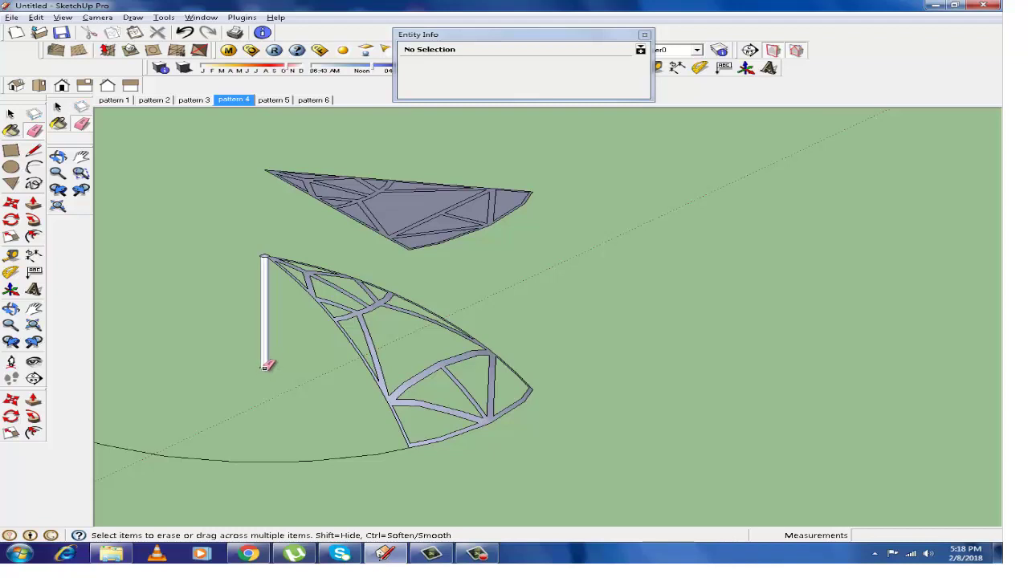
{"action": "left_click_drag", "start_coordinate": [267, 366], "coordinate": [263, 363]}
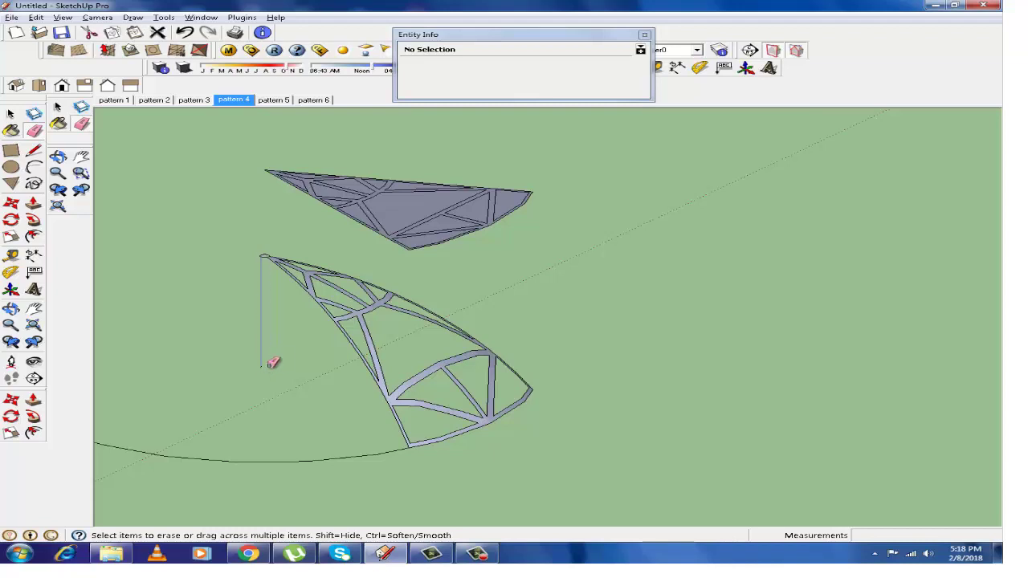
{"action": "left_click", "coordinate": [268, 366]}
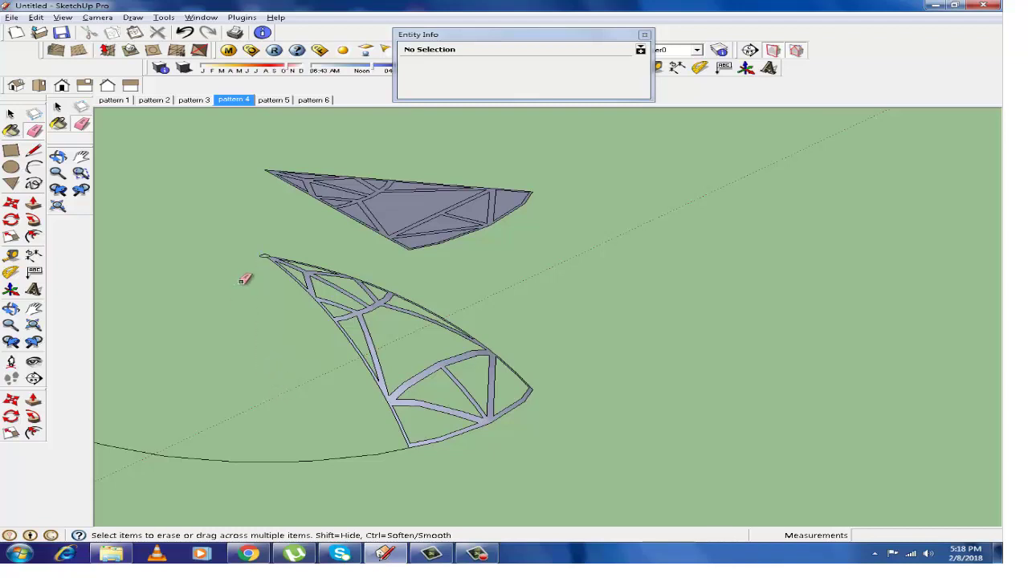
{"action": "scroll", "coordinate": [266, 254], "scroll_direction": "up", "scroll_amount": 2}
{"action": "scroll", "coordinate": [265, 254], "scroll_direction": "up", "scroll_amount": 2}
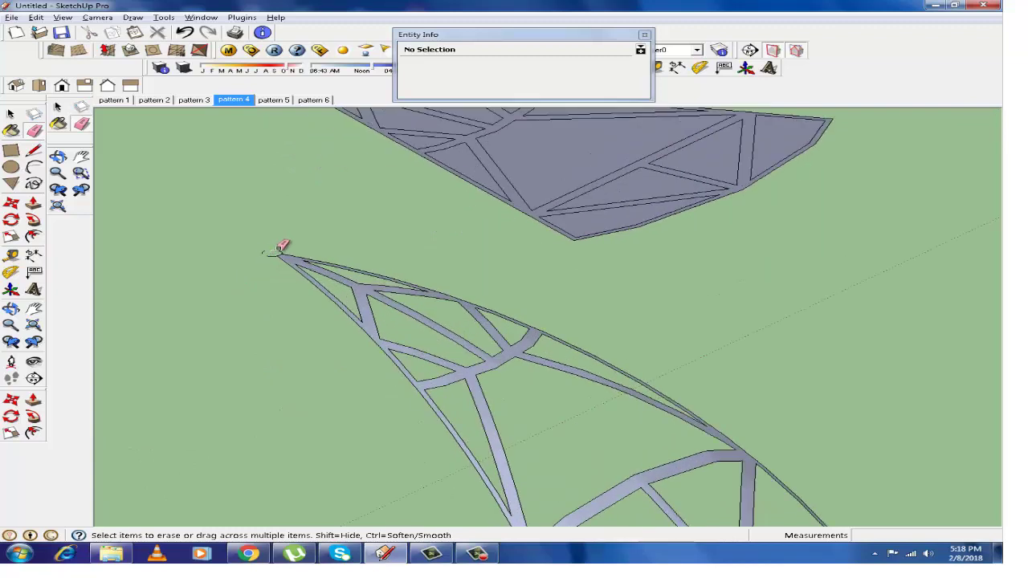
{"action": "scroll", "coordinate": [271, 250], "scroll_direction": "up", "scroll_amount": 2}
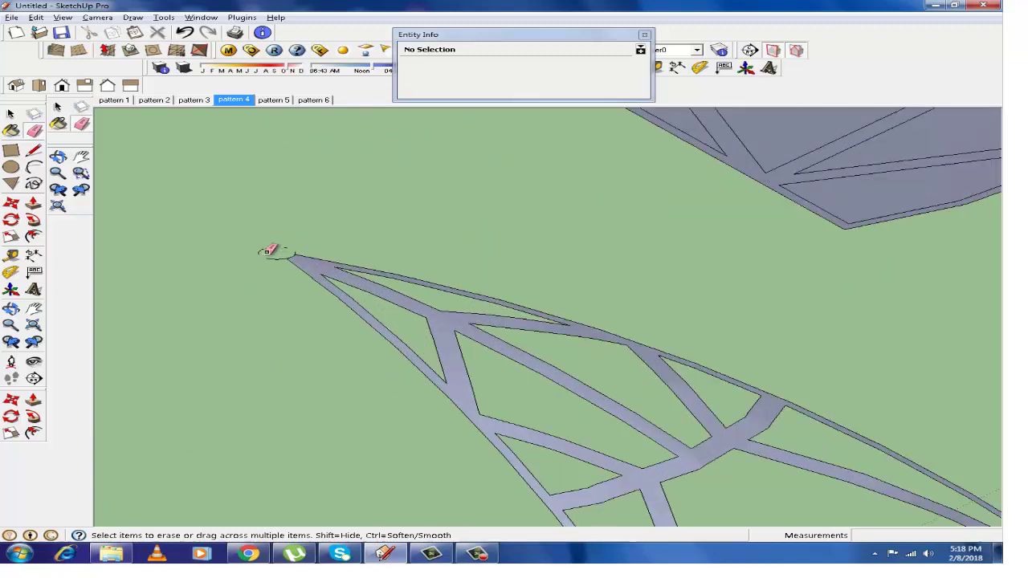
{"action": "scroll", "coordinate": [267, 248], "scroll_direction": "up", "scroll_amount": 2}
{"action": "mouse_move", "coordinate": [254, 250]}
{"action": "left_mouse_down"}
{"action": "mouse_move", "coordinate": [277, 262]}
{"action": "mouse_move", "coordinate": [305, 257]}
{"action": "left_mouse_up"}
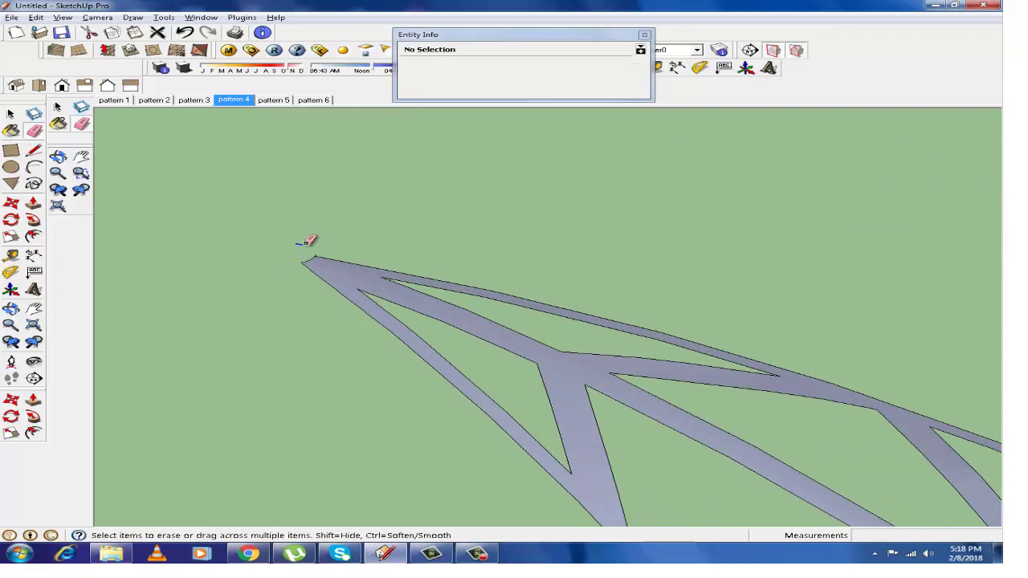
- Erase the last circle arcs beside the frame
{"action": "scroll", "coordinate": [320, 253], "scroll_direction": "up", "scroll_amount": 2}
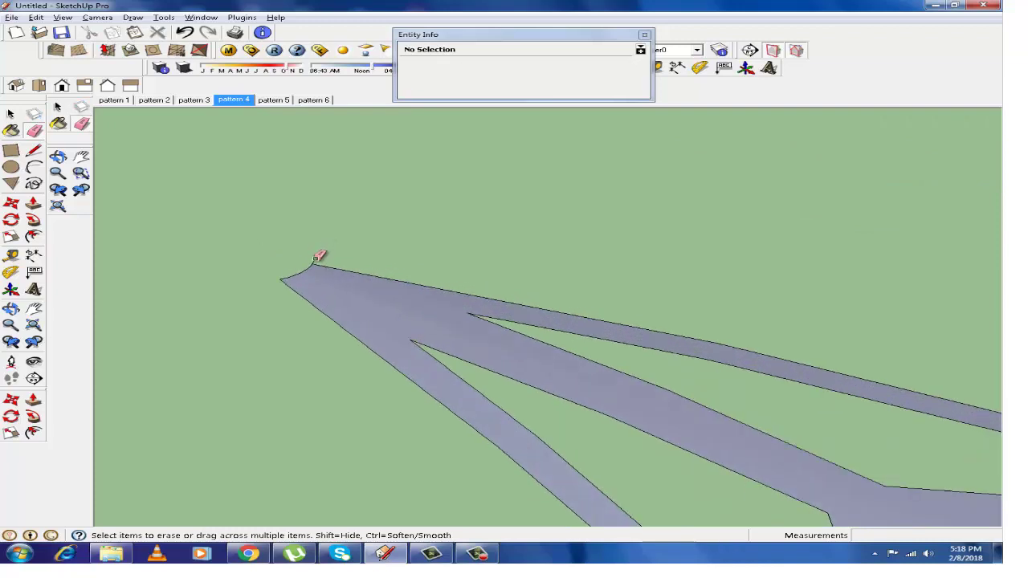
{"action": "scroll", "coordinate": [294, 270], "scroll_direction": "down", "scroll_amount": 1}
{"action": "scroll", "coordinate": [241, 324], "scroll_direction": "down", "scroll_amount": 1}
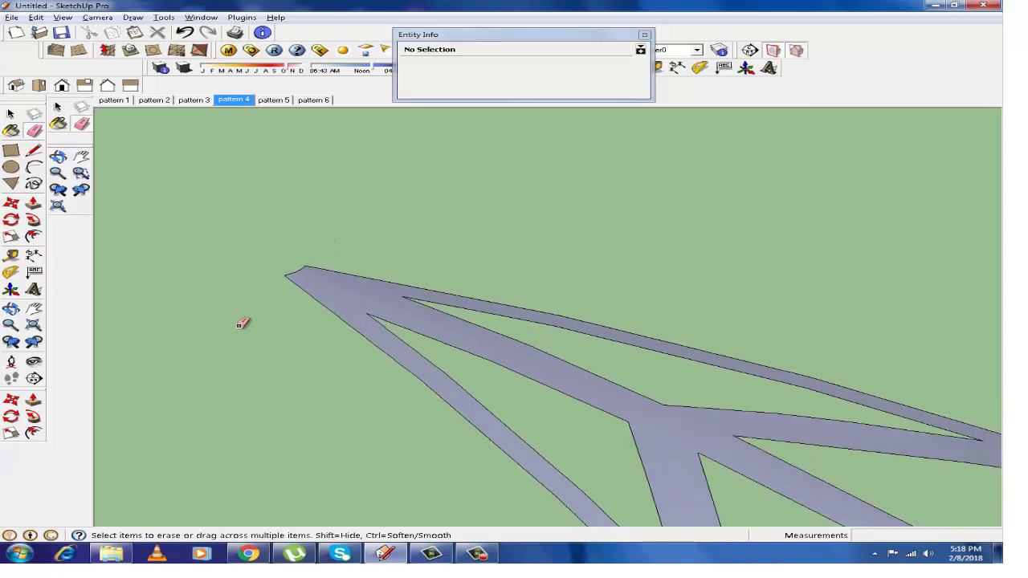
{"action": "scroll", "coordinate": [241, 324], "scroll_direction": "down", "scroll_amount": 2}
{"action": "scroll", "coordinate": [241, 323], "scroll_direction": "down", "scroll_amount": 2}
{"action": "scroll", "coordinate": [241, 324], "scroll_direction": "down", "scroll_amount": 2}
{"action": "scroll", "coordinate": [241, 324], "scroll_direction": "down", "scroll_amount": 1}
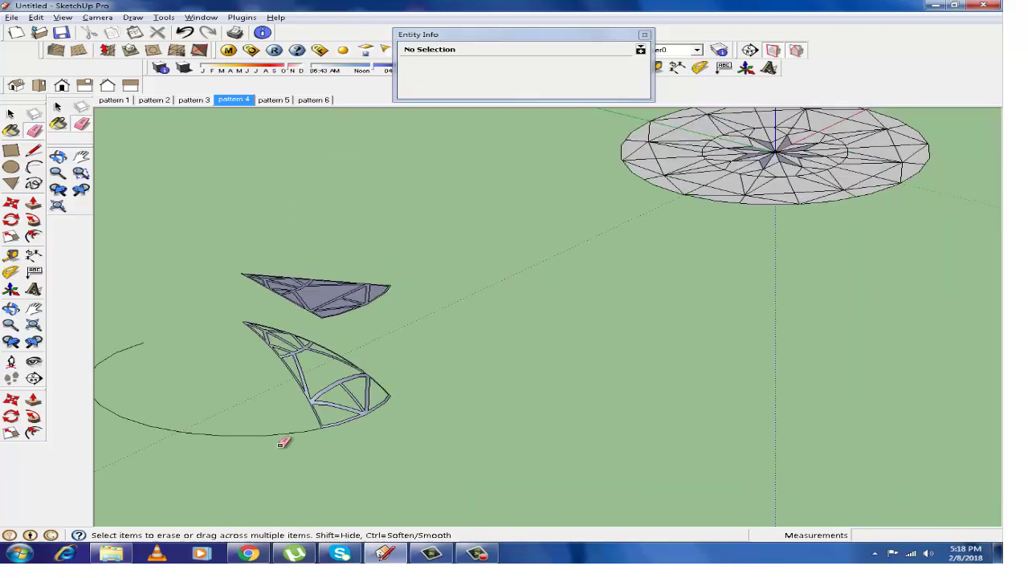
{"action": "left_click_drag", "start_coordinate": [313, 430], "coordinate": [149, 426]}
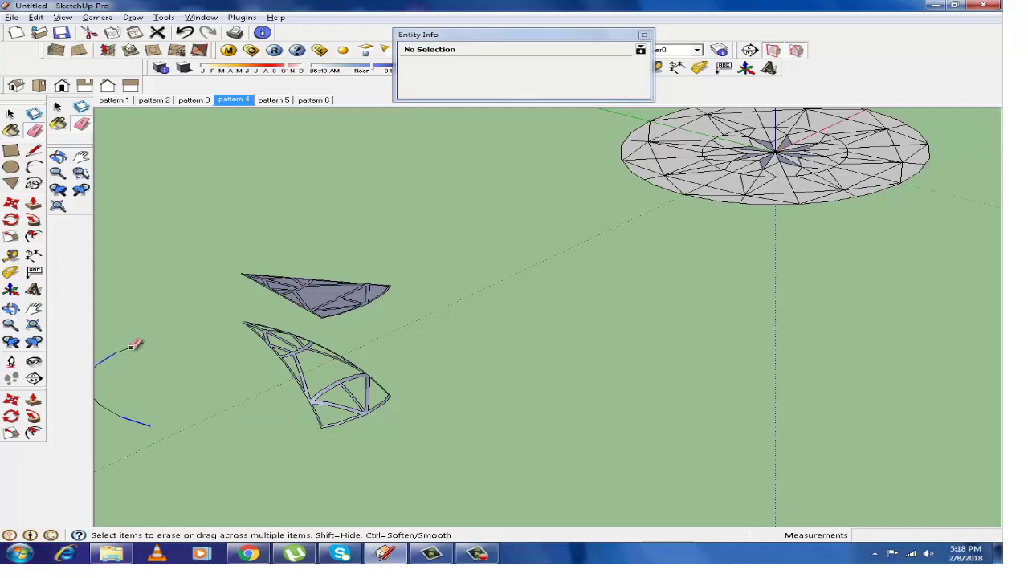
{"action": "scroll", "coordinate": [112, 357], "scroll_direction": "down", "scroll_amount": 2}
{"action": "scroll", "coordinate": [113, 357], "scroll_direction": "down", "scroll_amount": 1}
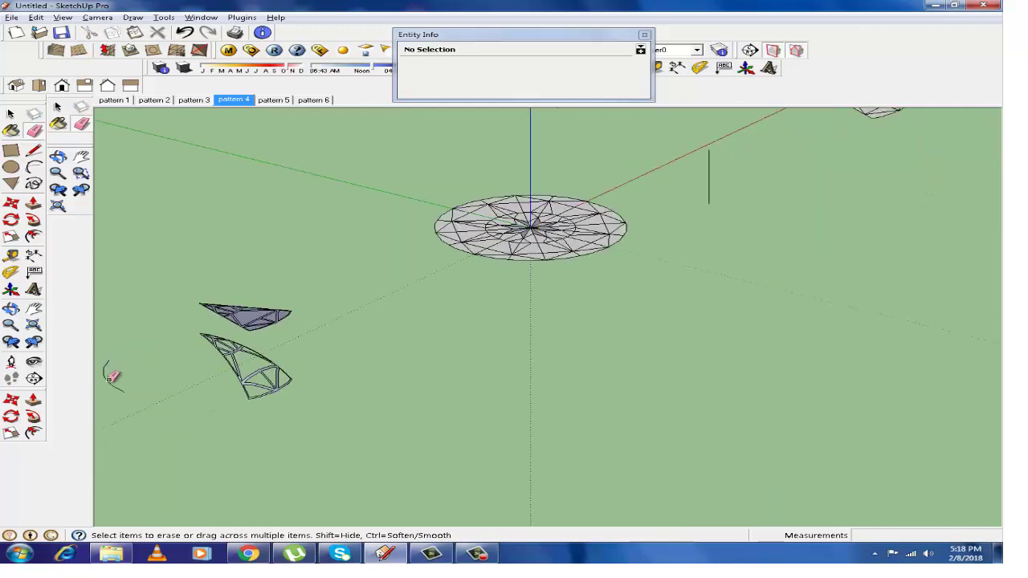
{"action": "mouse_move", "coordinate": [111, 367]}
{"action": "left_mouse_down"}
{"action": "mouse_move", "coordinate": [125, 388]}
{"action": "mouse_move", "coordinate": [107, 387]}
{"action": "mouse_move", "coordinate": [134, 361]}
{"action": "left_mouse_up"}
{"action": "scroll", "coordinate": [134, 361], "scroll_direction": "up", "scroll_amount": 2}
{"action": "scroll", "coordinate": [160, 329], "scroll_direction": "up", "scroll_amount": 1}
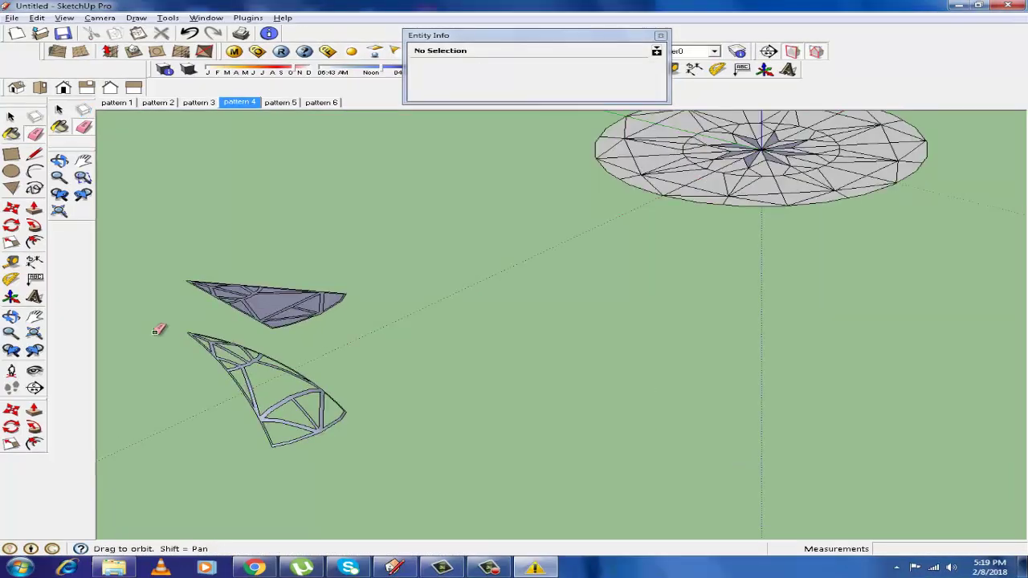
{"action": "scroll", "coordinate": [161, 329], "scroll_direction": "up", "scroll_amount": 2}
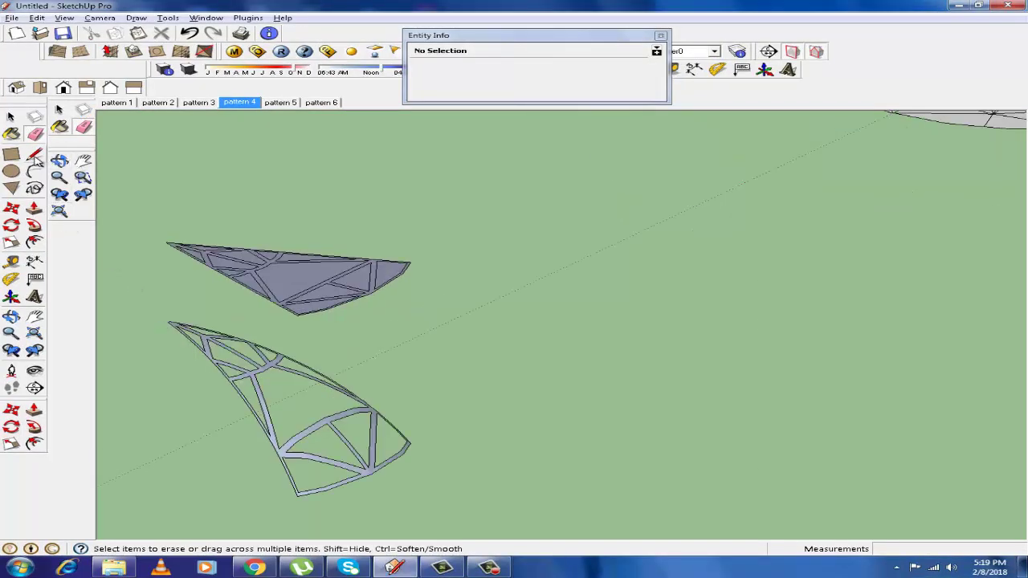
- Draw a vertical centre line down from the upper piece's tip
{"action": "left_click", "coordinate": [34, 156]}
{"action": "scroll", "coordinate": [163, 273], "scroll_direction": "up", "scroll_amount": 1}
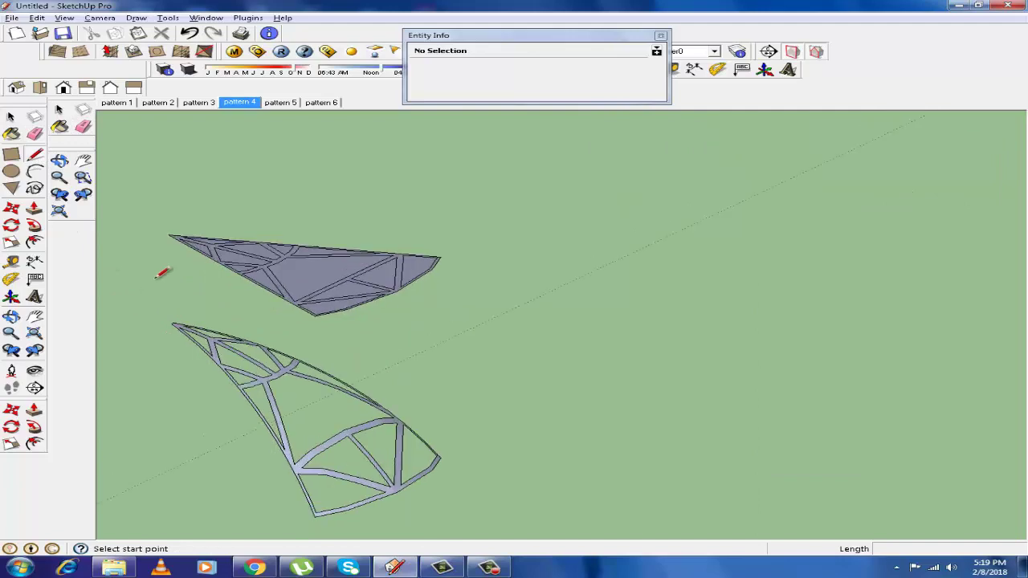
{"action": "scroll", "coordinate": [159, 276], "scroll_direction": "up", "scroll_amount": 1}
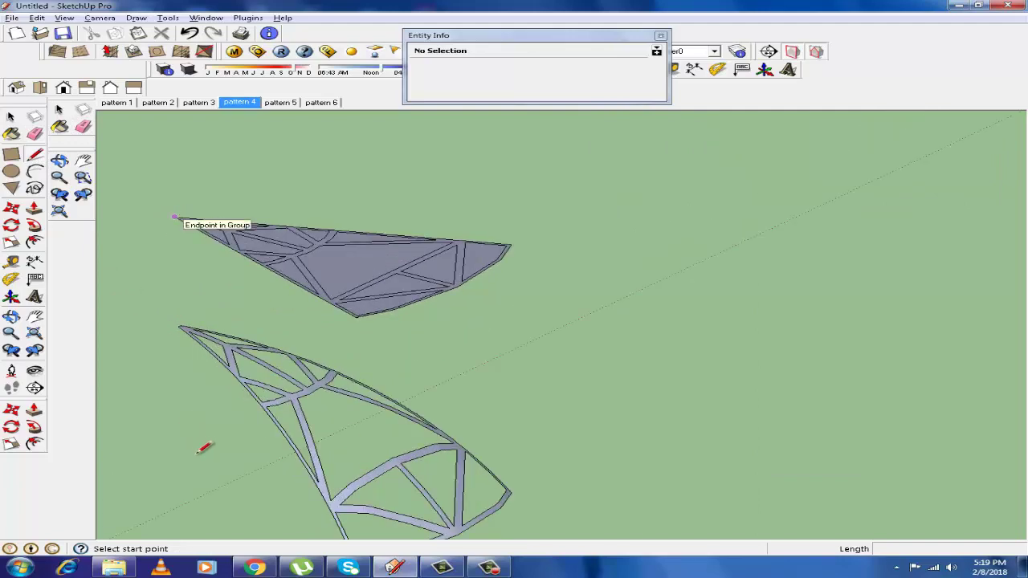
{"action": "left_click", "coordinate": [174, 217]}
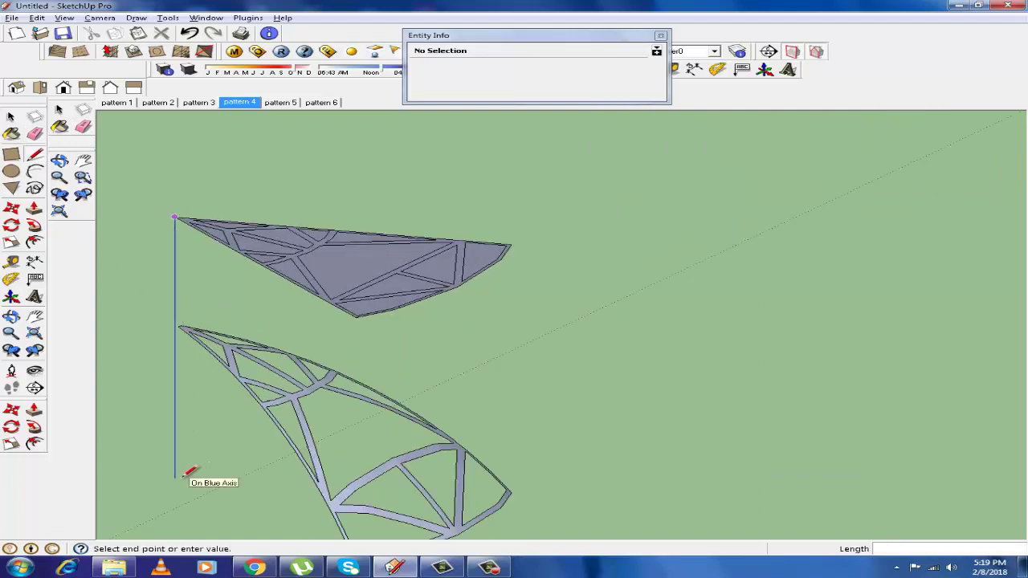
{"action": "scroll", "coordinate": [188, 477], "scroll_direction": "down", "scroll_amount": 1}
{"action": "scroll", "coordinate": [188, 477], "scroll_direction": "down", "scroll_amount": 2}
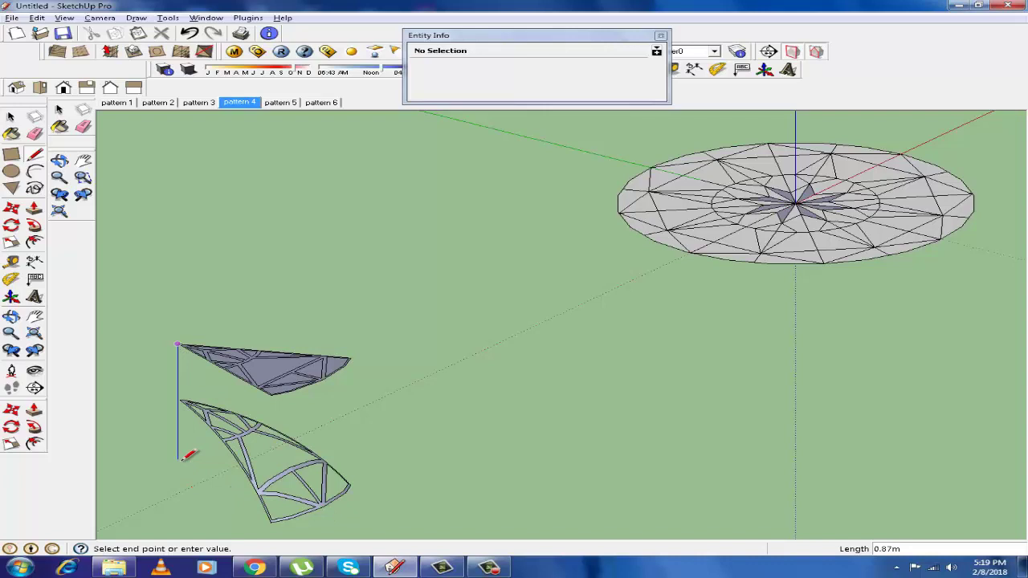
{"action": "left_click", "coordinate": [178, 470]}
- Orbit to see the pieces edge-on and select an edge on the frame's straight side
{"action": "left_click", "coordinate": [11, 118]}
{"action": "scroll", "coordinate": [413, 418], "scroll_direction": "down", "scroll_amount": 3}
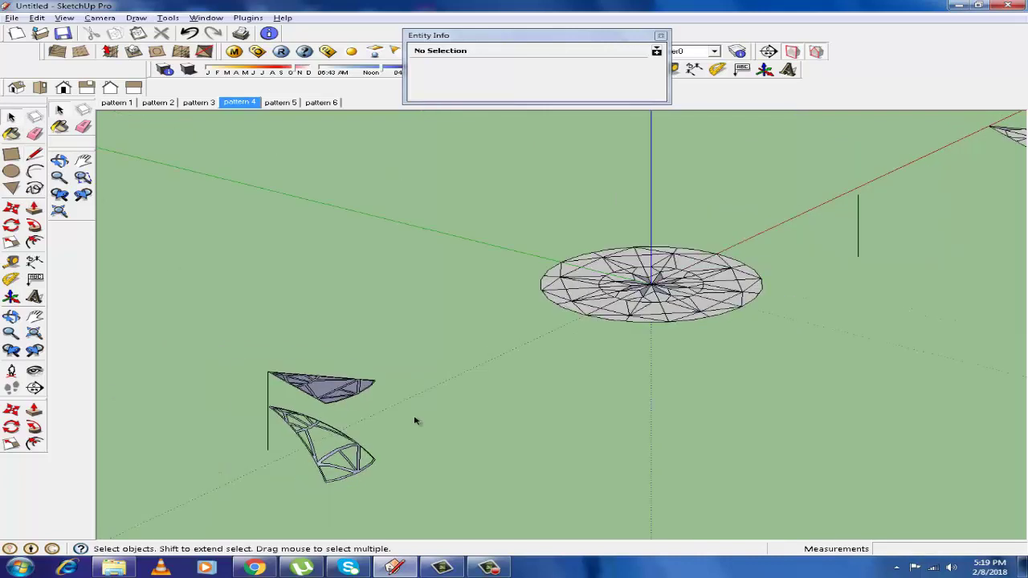
{"action": "mouse_move", "coordinate": [402, 422]}
{"action": "middle_mouse_down"}
{"action": "mouse_move", "coordinate": [240, 427]}
{"action": "mouse_move", "coordinate": [420, 409]}
{"action": "mouse_move", "coordinate": [230, 404]}
{"action": "middle_mouse_up"}
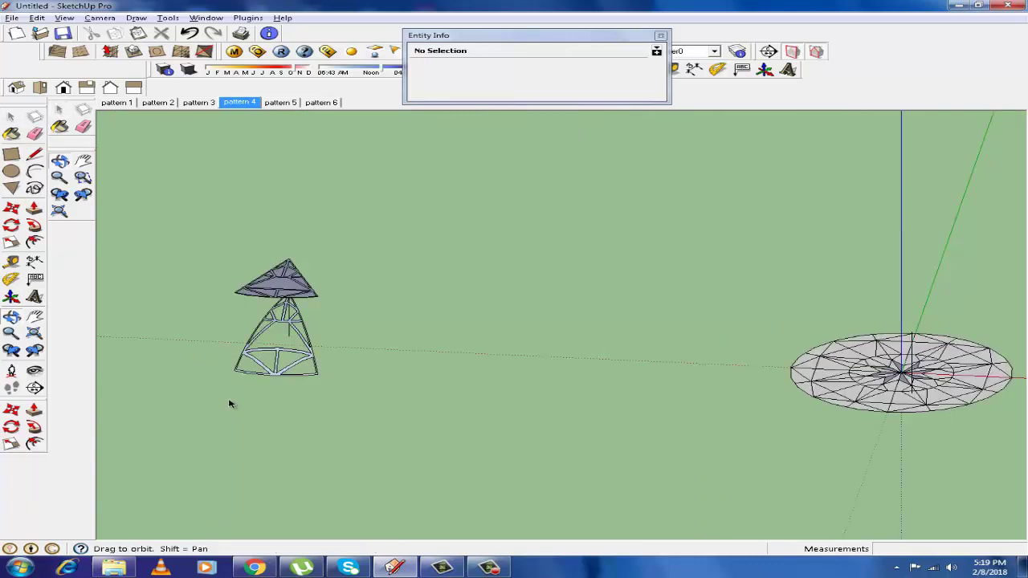
{"action": "scroll", "coordinate": [321, 317], "scroll_direction": "up", "scroll_amount": 1}
{"action": "scroll", "coordinate": [335, 322], "scroll_direction": "up", "scroll_amount": 3}
{"action": "middle_click_drag", "start_coordinate": [382, 325], "coordinate": [313, 327]}
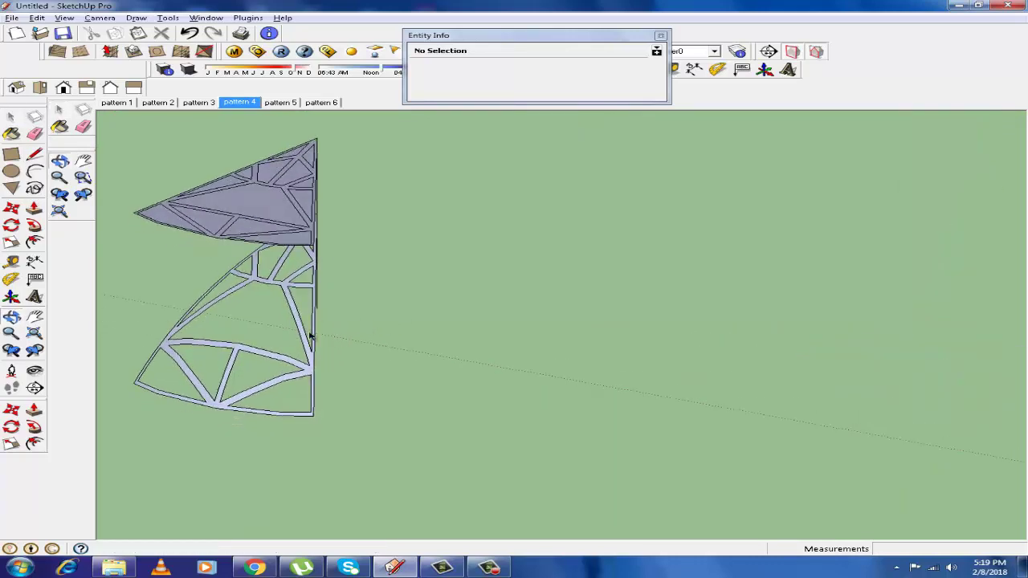
{"action": "scroll", "coordinate": [302, 327], "scroll_direction": "up", "scroll_amount": 2}
{"action": "scroll", "coordinate": [311, 325], "scroll_direction": "down", "scroll_amount": 1}
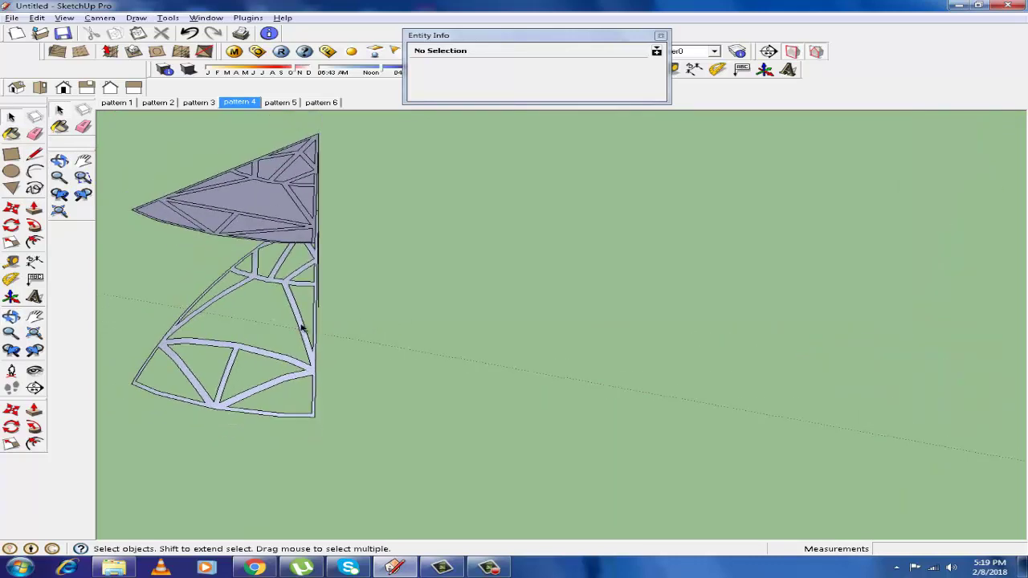
{"action": "left_click", "coordinate": [306, 329]}
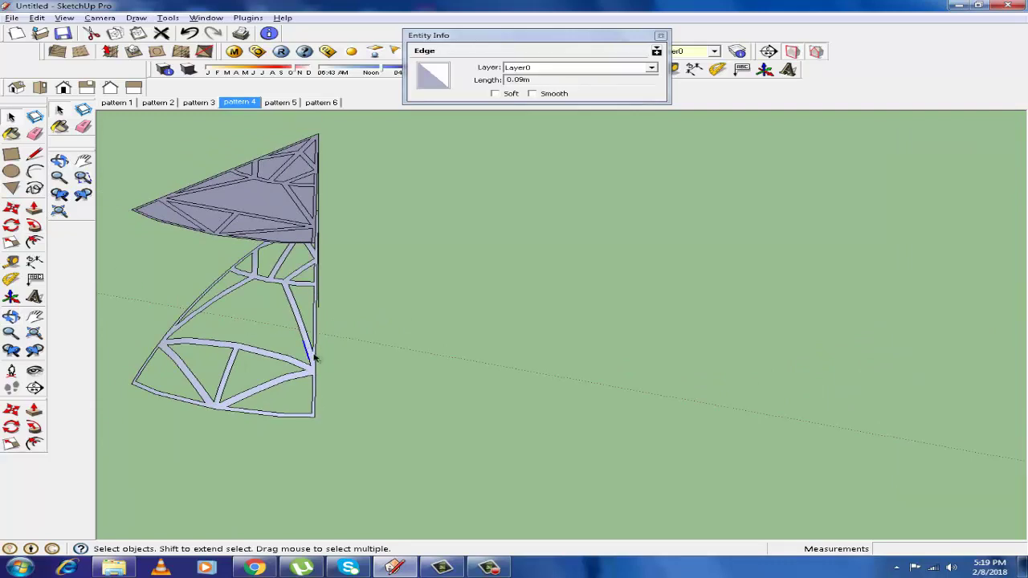
- Start the Rotate tool, zoom out, then cancel back to Select
{"action": "left_click", "coordinate": [11, 226]}
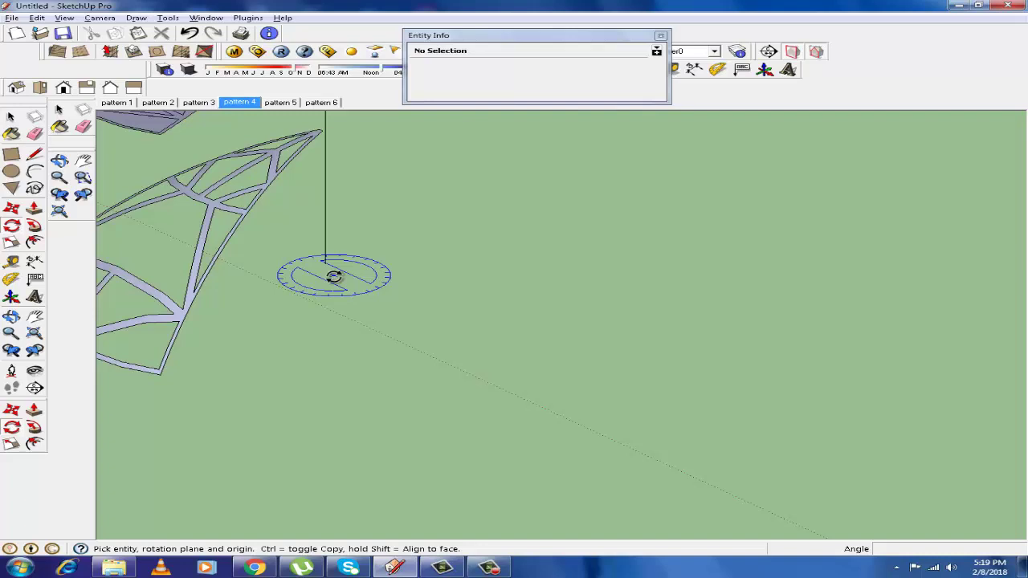
{"action": "scroll", "coordinate": [334, 277], "scroll_direction": "down", "scroll_amount": 1}
{"action": "scroll", "coordinate": [321, 281], "scroll_direction": "down", "scroll_amount": 1}
{"action": "left_click", "coordinate": [11, 117]}
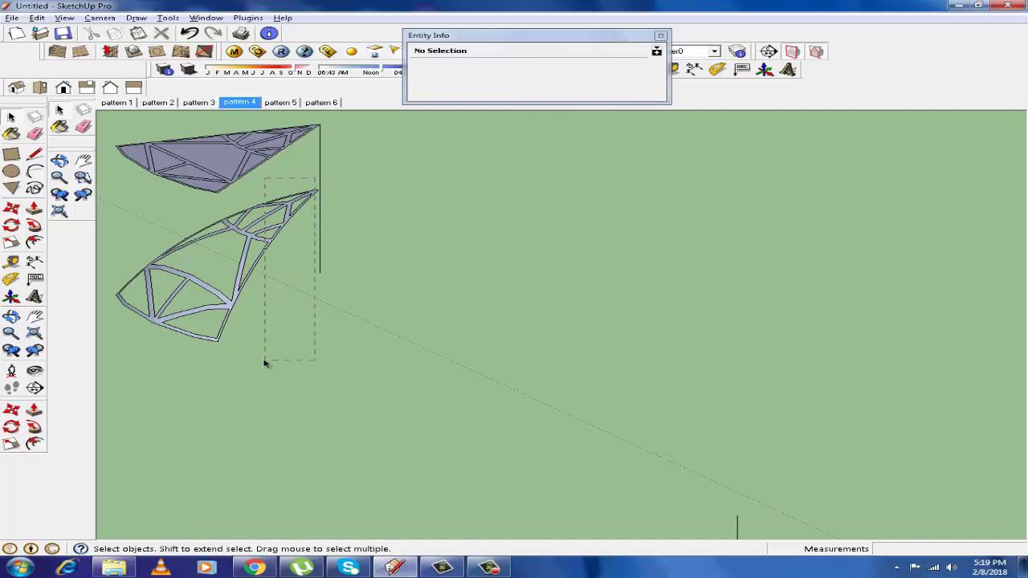
- Select every piece of the curved lower truss and group it with Make Group
{"action": "left_click_drag", "start_coordinate": [265, 364], "coordinate": [265, 363]}
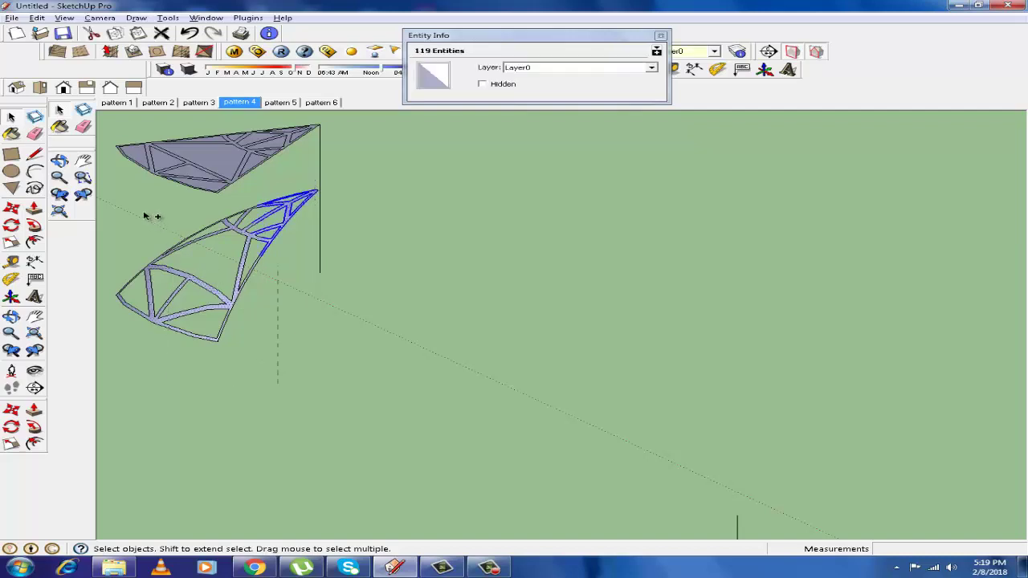
{"action": "left_click_drag", "start_coordinate": [142, 207], "coordinate": [164, 243]}
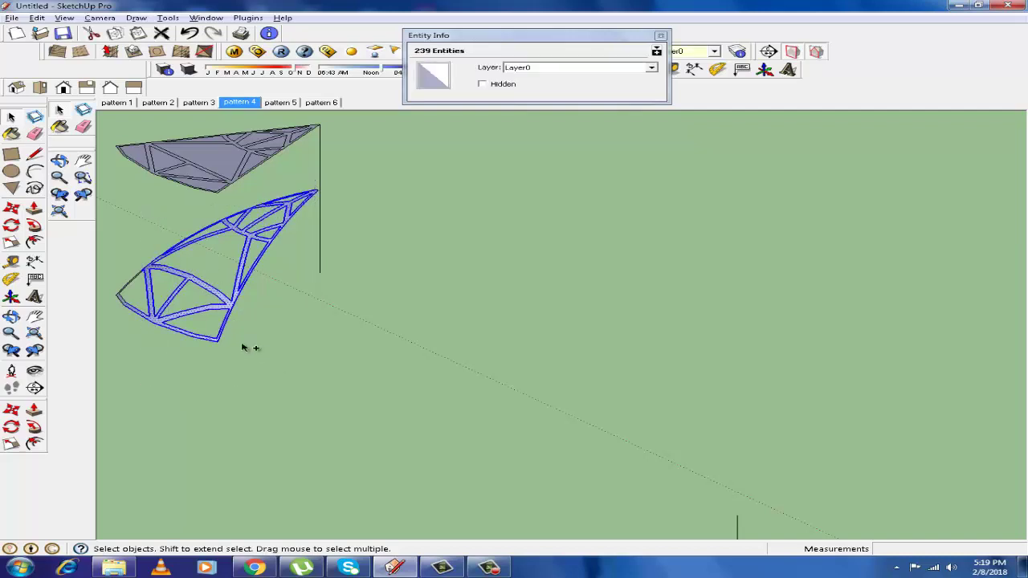
{"action": "left_click_drag", "start_coordinate": [107, 264], "coordinate": [107, 264]}
{"action": "scroll", "coordinate": [310, 181], "scroll_direction": "up", "scroll_amount": 2}
{"action": "scroll", "coordinate": [314, 184], "scroll_direction": "up", "scroll_amount": 2}
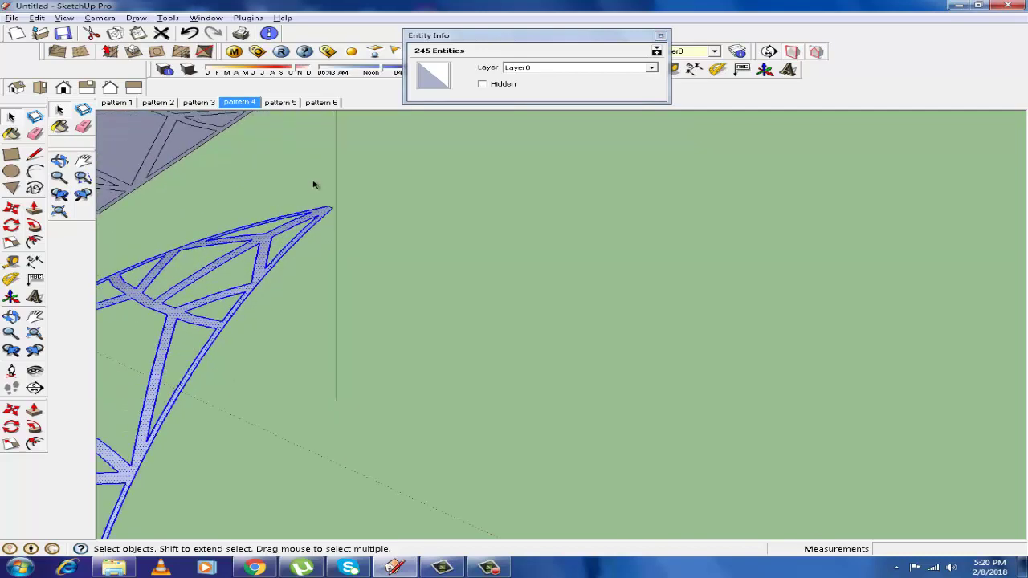
{"action": "scroll", "coordinate": [314, 184], "scroll_direction": "up", "scroll_amount": 2}
{"action": "scroll", "coordinate": [314, 184], "scroll_direction": "up", "scroll_amount": 2}
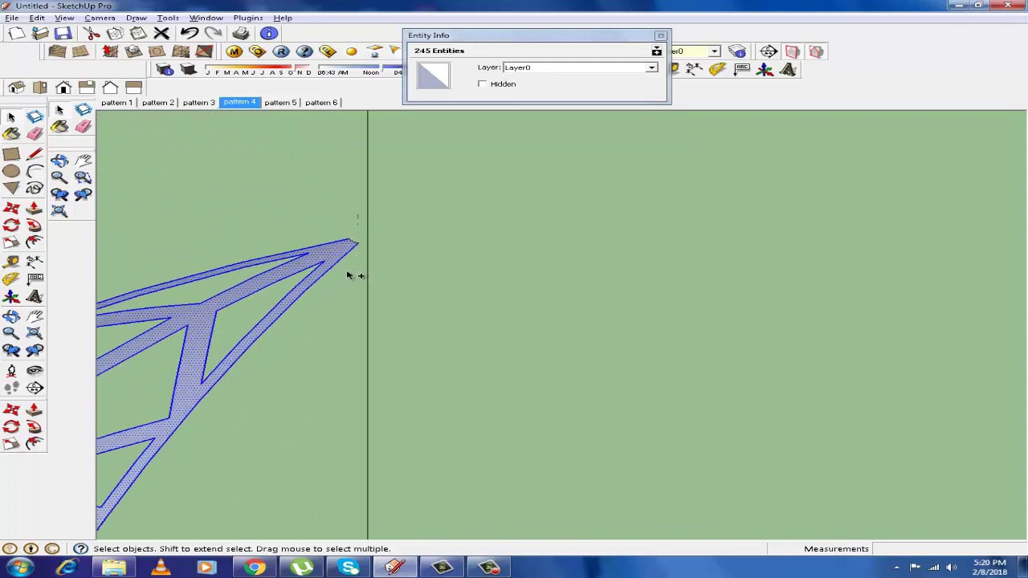
{"action": "scroll", "coordinate": [273, 257], "scroll_direction": "down", "scroll_amount": 2}
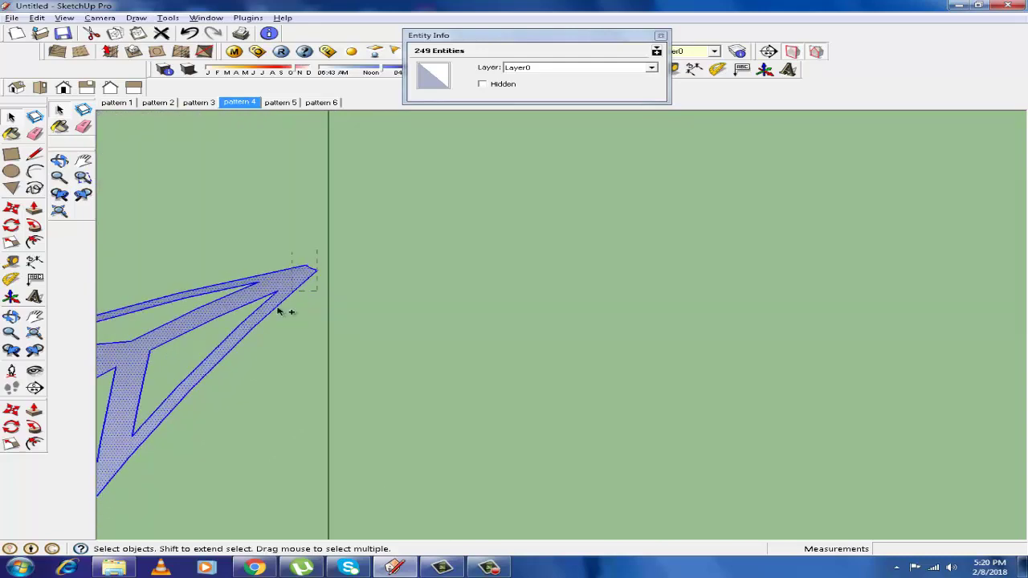
{"action": "scroll", "coordinate": [259, 306], "scroll_direction": "down", "scroll_amount": 1}
{"action": "scroll", "coordinate": [258, 307], "scroll_direction": "down", "scroll_amount": 2}
{"action": "scroll", "coordinate": [265, 297], "scroll_direction": "down", "scroll_amount": 2}
{"action": "scroll", "coordinate": [237, 321], "scroll_direction": "down", "scroll_amount": 1}
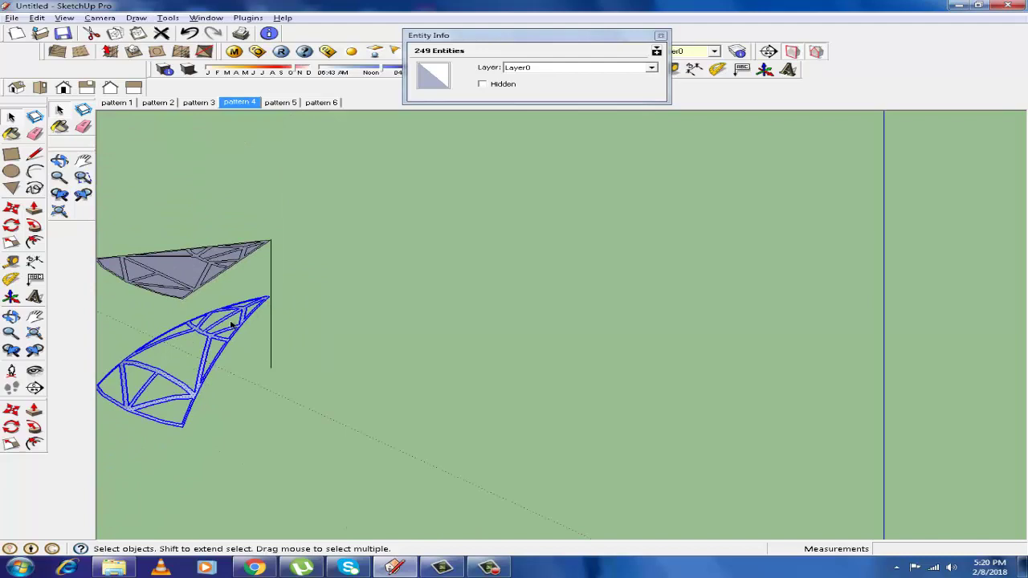
{"action": "right_click", "coordinate": [241, 330]}
{"action": "left_click", "coordinate": [297, 423]}
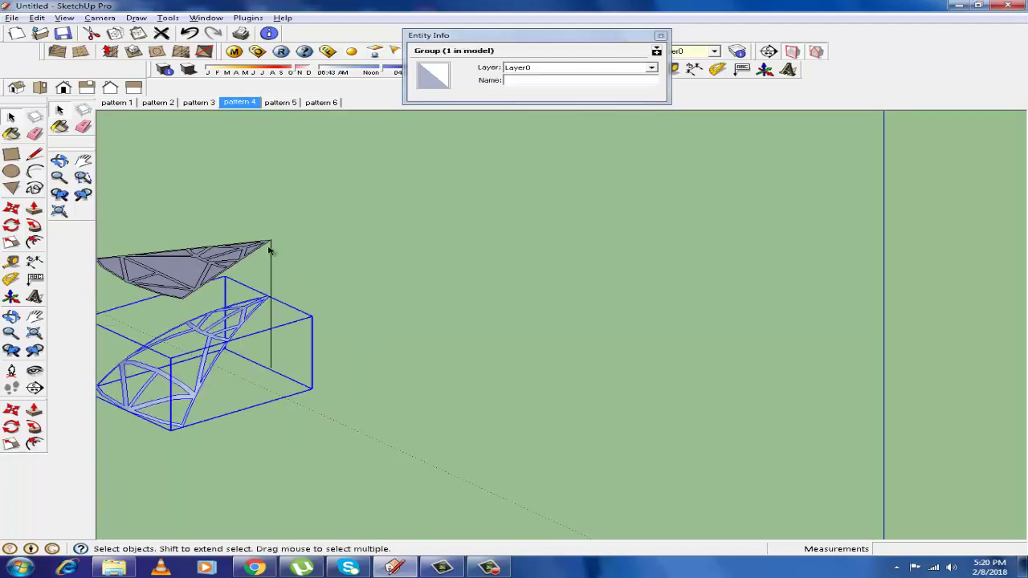
- Rotate-copy the truss group 45° about the centre line's base, repeated to make eight segments
{"action": "left_click", "coordinate": [13, 210]}
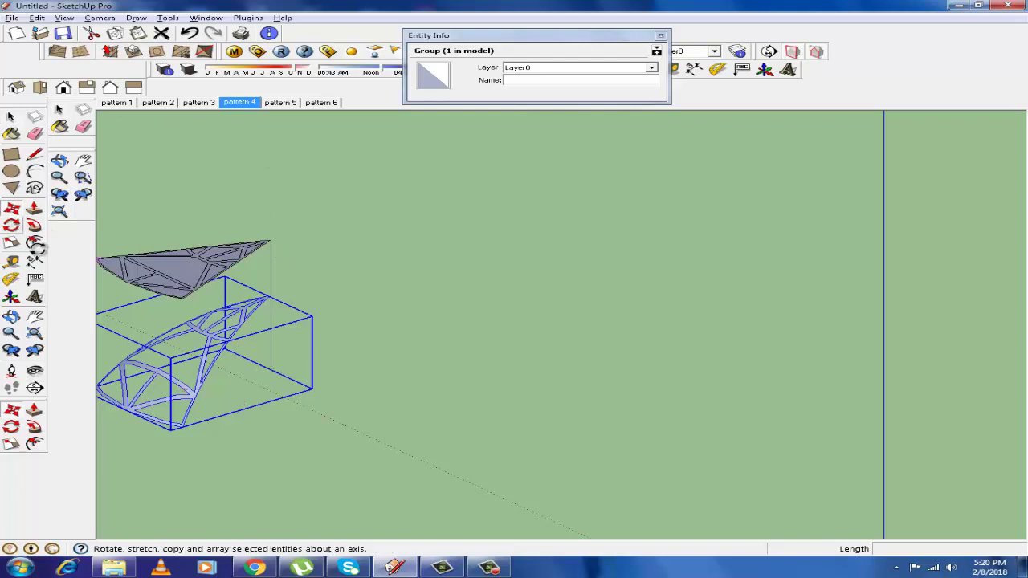
{"action": "left_click", "coordinate": [12, 225]}
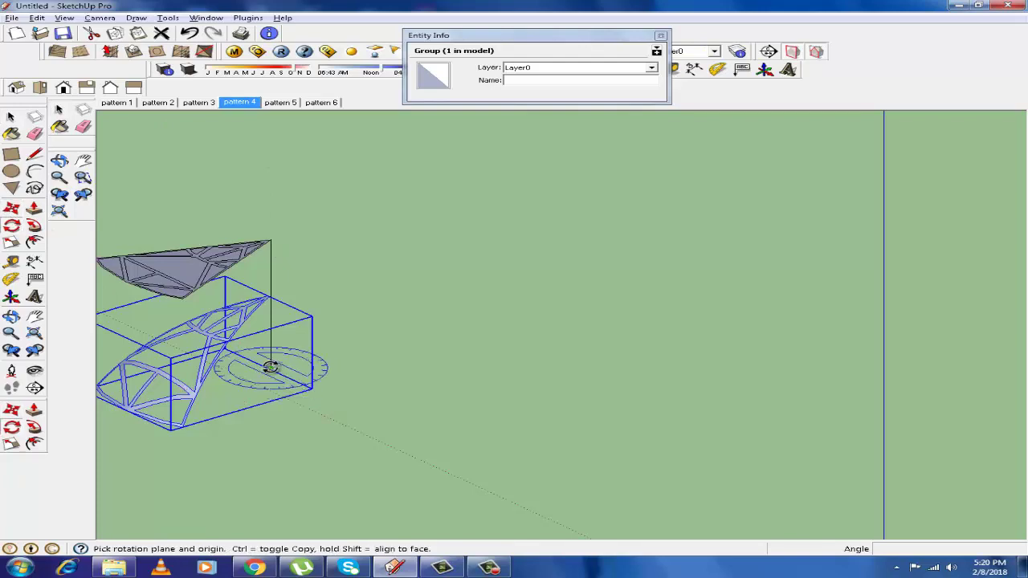
{"action": "left_click", "coordinate": [270, 367]}
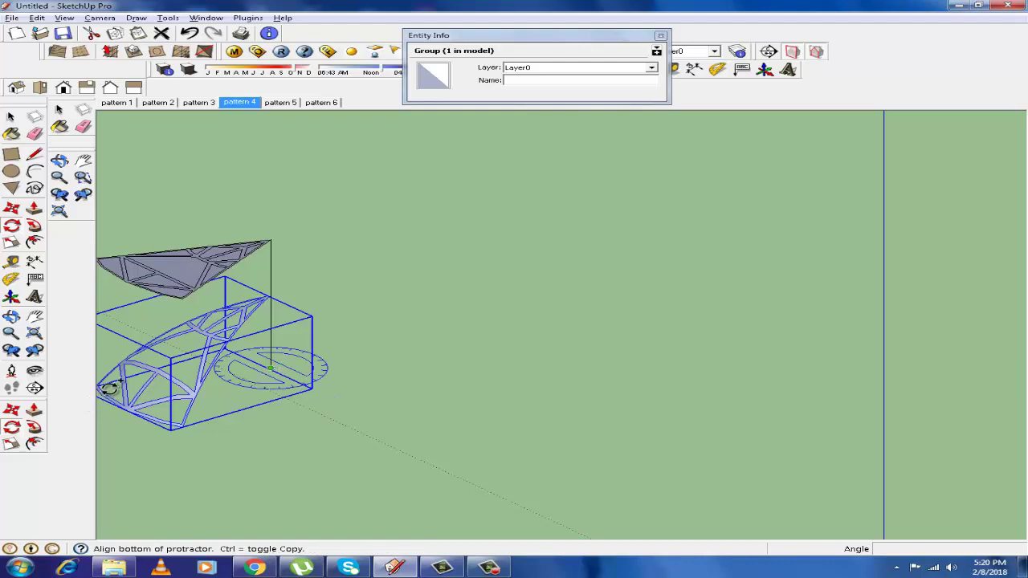
{"action": "middle_click_drag", "start_coordinate": [191, 382], "coordinate": [109, 412]}
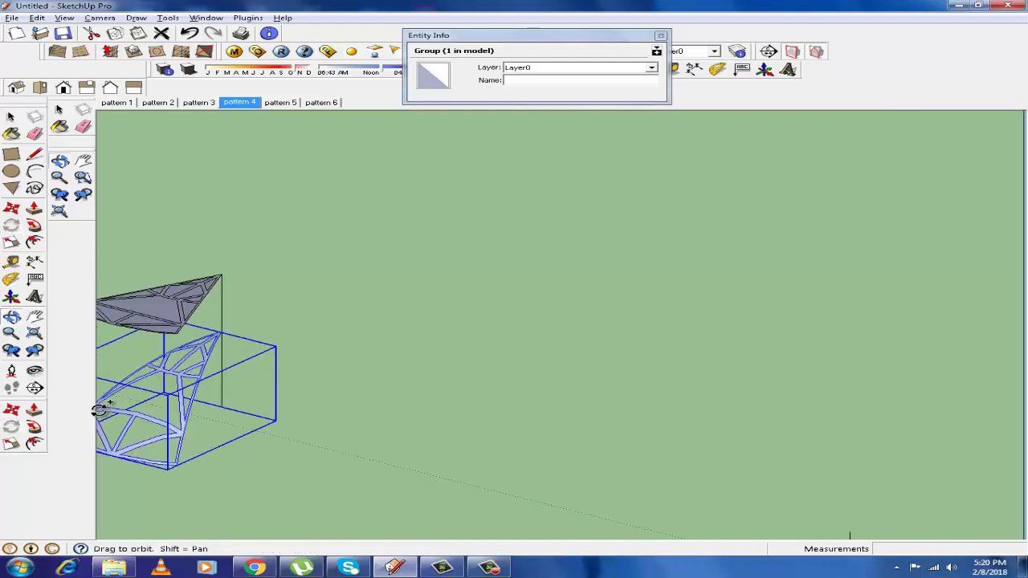
{"action": "scroll", "coordinate": [108, 412], "scroll_direction": "down", "scroll_amount": 2}
{"action": "scroll", "coordinate": [129, 408], "scroll_direction": "up", "scroll_amount": 3}
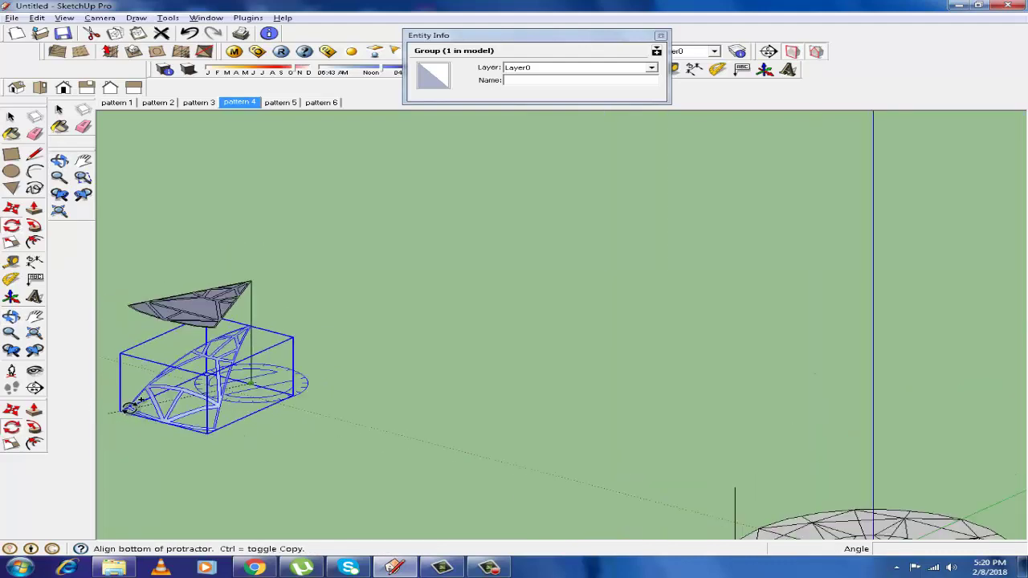
{"action": "scroll", "coordinate": [140, 404], "scroll_direction": "up", "scroll_amount": 1}
{"action": "scroll", "coordinate": [149, 402], "scroll_direction": "up", "scroll_amount": 2}
{"action": "scroll", "coordinate": [149, 401], "scroll_direction": "up", "scroll_amount": 1}
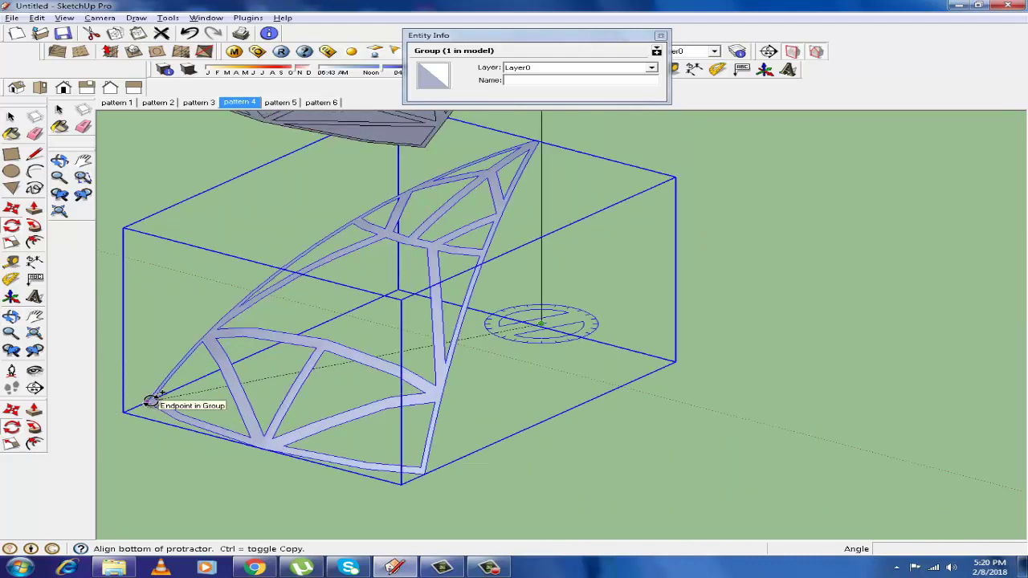
{"action": "left_click", "coordinate": [151, 402]}
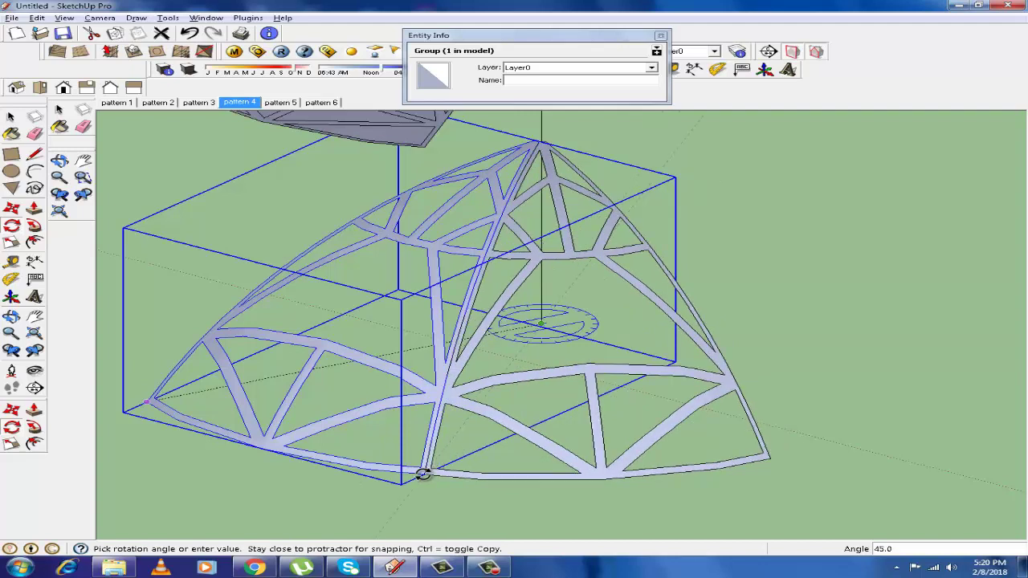
{"action": "left_click", "coordinate": [423, 473]}
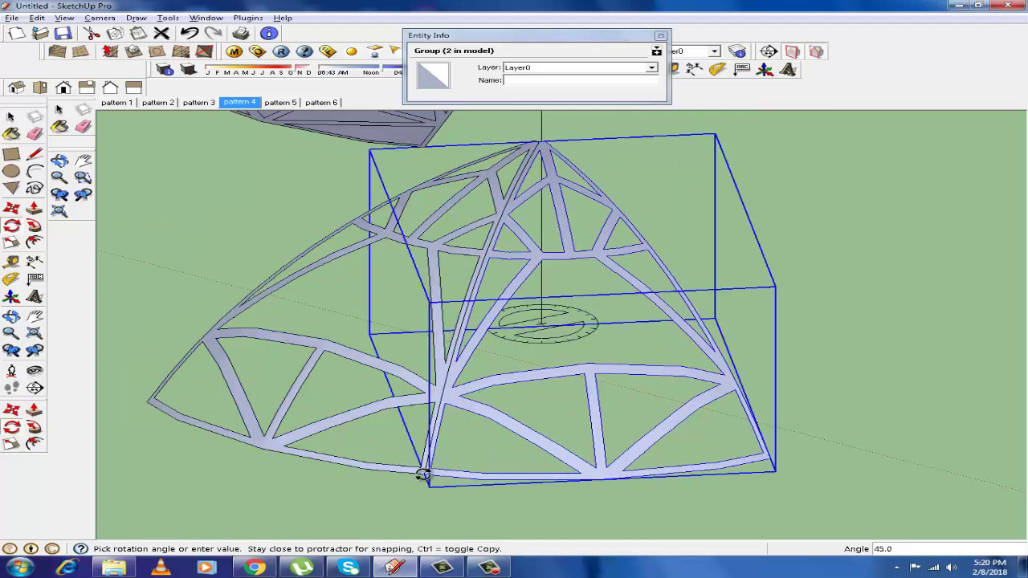
{"action": "type", "text": "x7"}
{"action": "key", "text": "Return"}
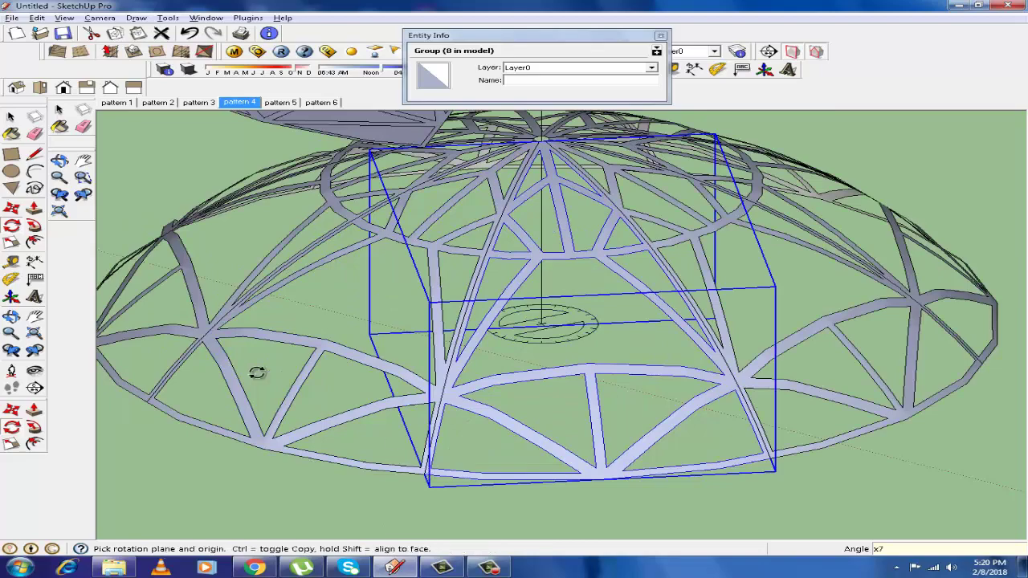
- Deselect the dome group and orbit to look down onto the dome
{"action": "left_click", "coordinate": [10, 118]}
{"action": "scroll", "coordinate": [337, 322], "scroll_direction": "down", "scroll_amount": 5}
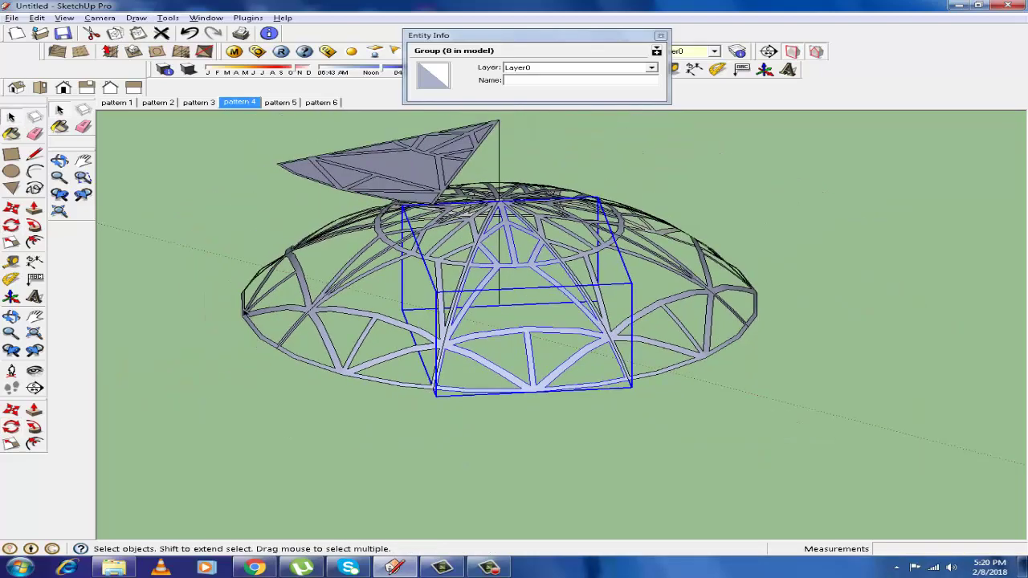
{"action": "mouse_move", "coordinate": [353, 313]}
{"action": "middle_mouse_down"}
{"action": "mouse_move", "coordinate": [328, 324]}
{"action": "mouse_move", "coordinate": [373, 208]}
{"action": "mouse_move", "coordinate": [329, 198]}
{"action": "middle_mouse_up"}
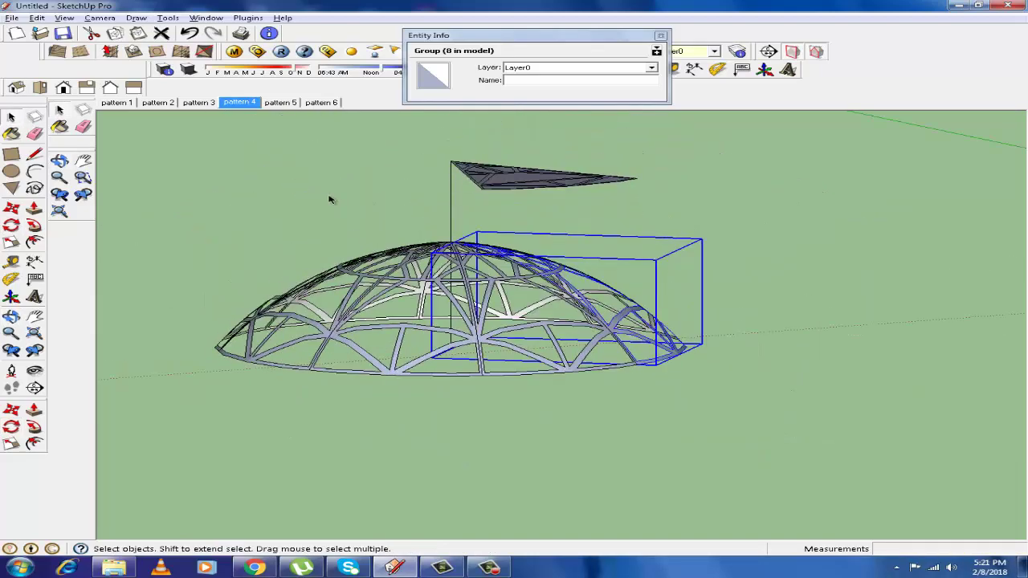
{"action": "scroll", "coordinate": [329, 198], "scroll_direction": "up", "scroll_amount": 3}
{"action": "scroll", "coordinate": [329, 199], "scroll_direction": "up", "scroll_amount": 2}
{"action": "left_click", "coordinate": [329, 198]}
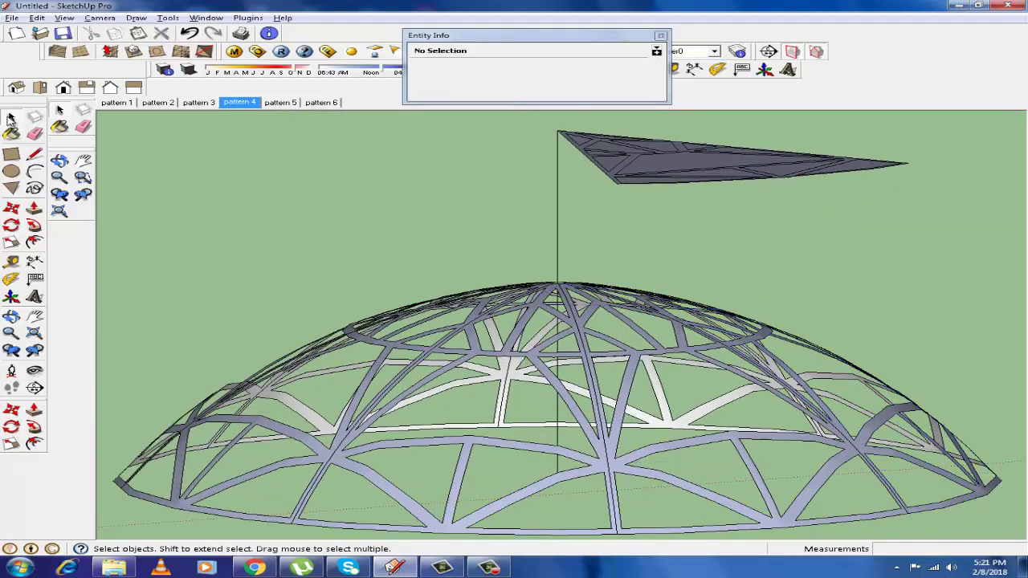
{"action": "scroll", "coordinate": [340, 240], "scroll_direction": "down", "scroll_amount": 3}
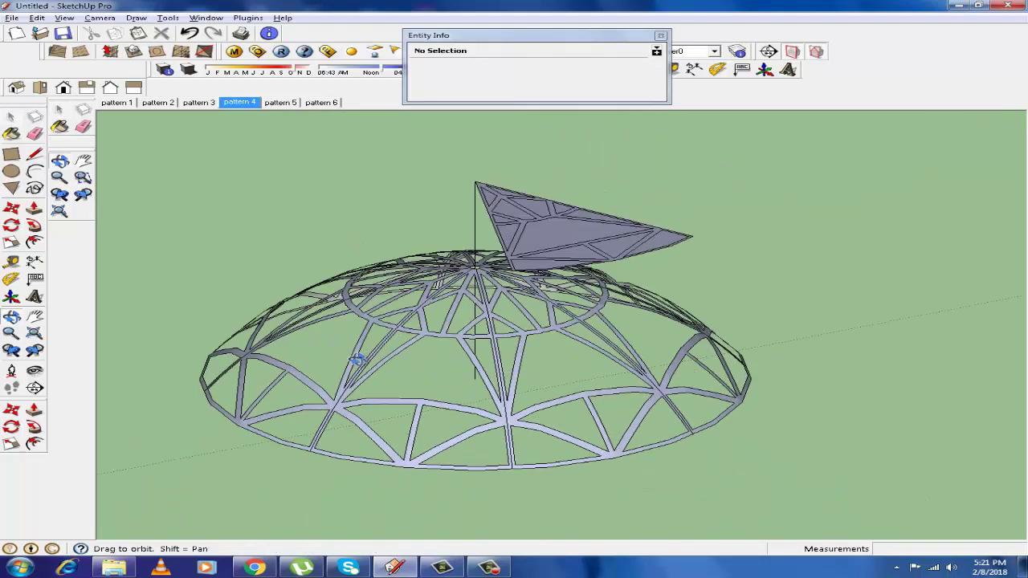
{"action": "mouse_move", "coordinate": [356, 230]}
{"action": "middle_mouse_down"}
{"action": "mouse_move", "coordinate": [348, 204]}
{"action": "mouse_move", "coordinate": [349, 336]}
{"action": "mouse_move", "coordinate": [363, 256]}
{"action": "mouse_move", "coordinate": [289, 160]}
{"action": "mouse_move", "coordinate": [635, 361]}
{"action": "mouse_move", "coordinate": [418, 306]}
{"action": "mouse_move", "coordinate": [704, 301]}
{"action": "mouse_move", "coordinate": [542, 250]}
{"action": "middle_mouse_up"}
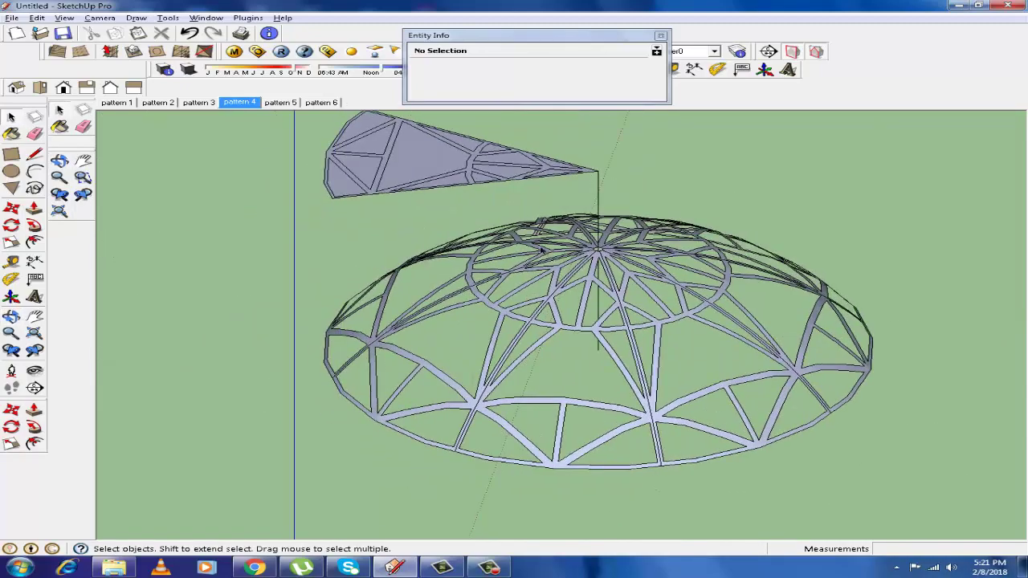
- Delete the vertical centre line and orbit to inspect the finished dome from several angles
{"action": "left_click", "coordinate": [598, 192]}
{"action": "key", "text": "Delete"}
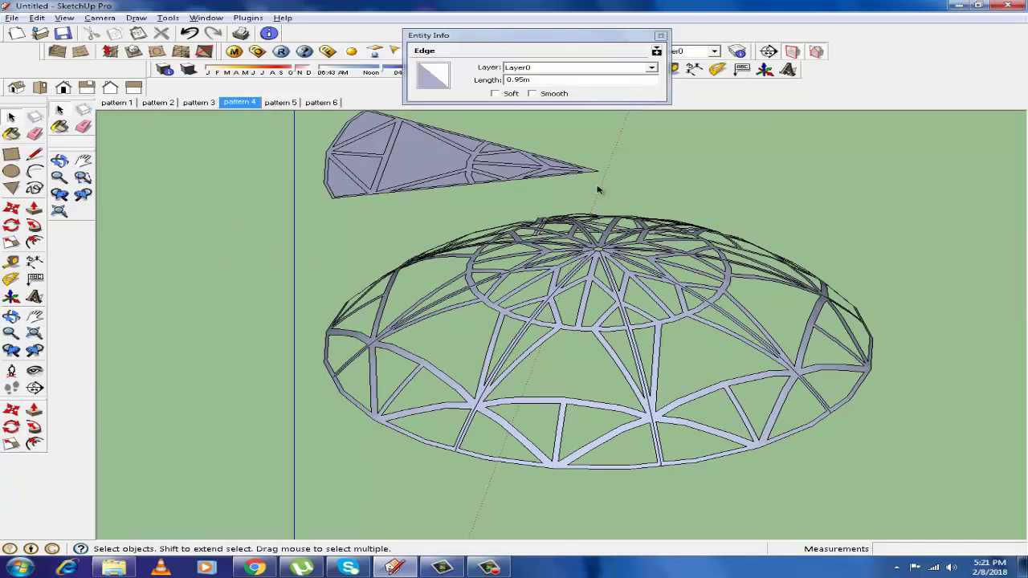
{"action": "scroll", "coordinate": [538, 287], "scroll_direction": "down", "scroll_amount": 2}
{"action": "mouse_move", "coordinate": [539, 286]}
{"action": "middle_mouse_down"}
{"action": "mouse_move", "coordinate": [730, 209]}
{"action": "mouse_move", "coordinate": [734, 252]}
{"action": "mouse_move", "coordinate": [681, 481]}
{"action": "middle_mouse_up"}
{"action": "scroll", "coordinate": [610, 292], "scroll_direction": "up", "scroll_amount": 2}
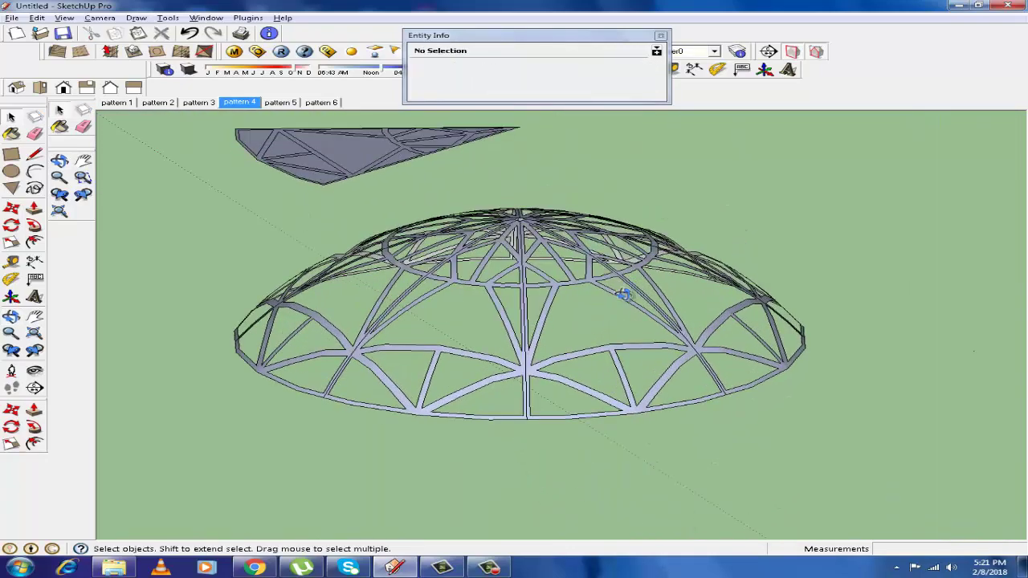
{"action": "middle_click_drag", "start_coordinate": [620, 291], "coordinate": [480, 360]}
{"action": "mouse_move", "coordinate": [734, 291]}
{"action": "middle_mouse_down"}
{"action": "mouse_move", "coordinate": [620, 307]}
{"action": "mouse_move", "coordinate": [626, 263]}
{"action": "mouse_move", "coordinate": [616, 236]}
{"action": "mouse_move", "coordinate": [635, 193]}
{"action": "mouse_move", "coordinate": [626, 185]}
{"action": "mouse_move", "coordinate": [570, 197]}
{"action": "mouse_move", "coordinate": [569, 244]}
{"action": "middle_mouse_up"}
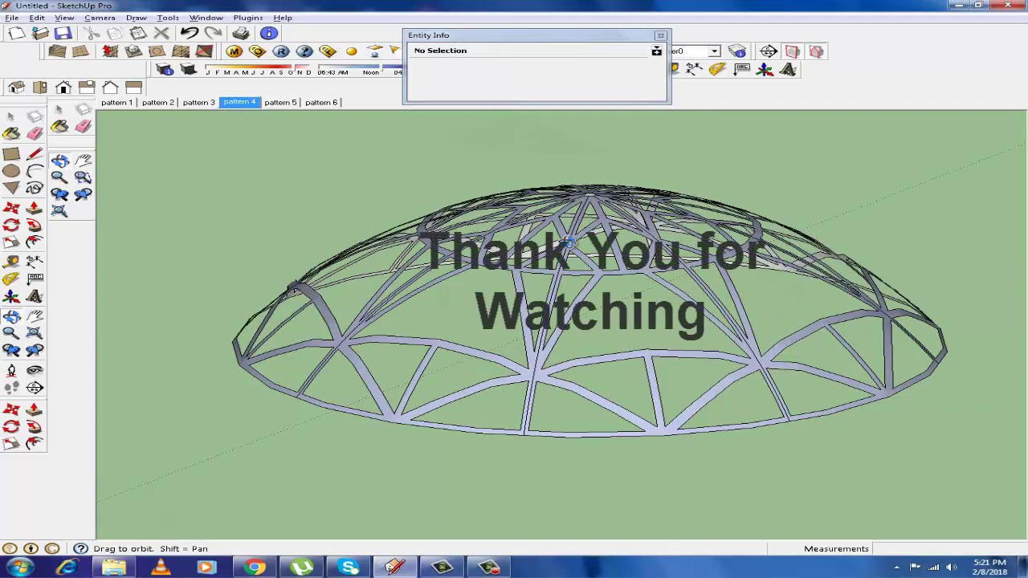